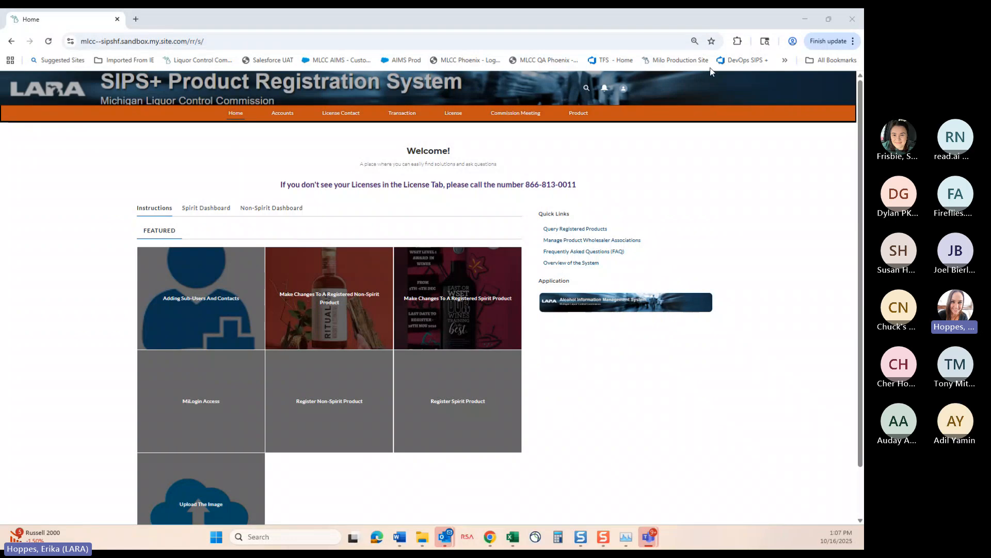
Filter the License list to the Register Spirits Products view.
left_click(445, 117)
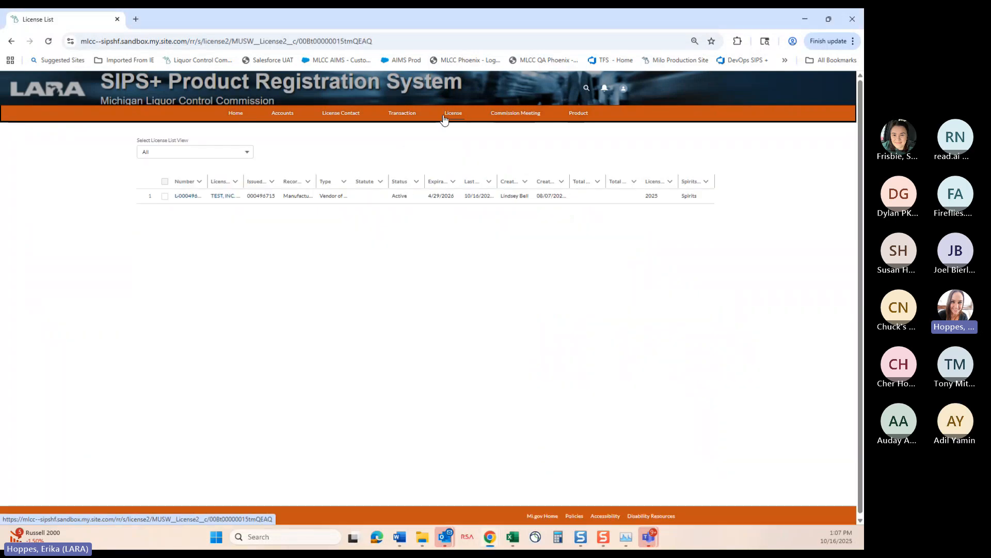
left_click(217, 151)
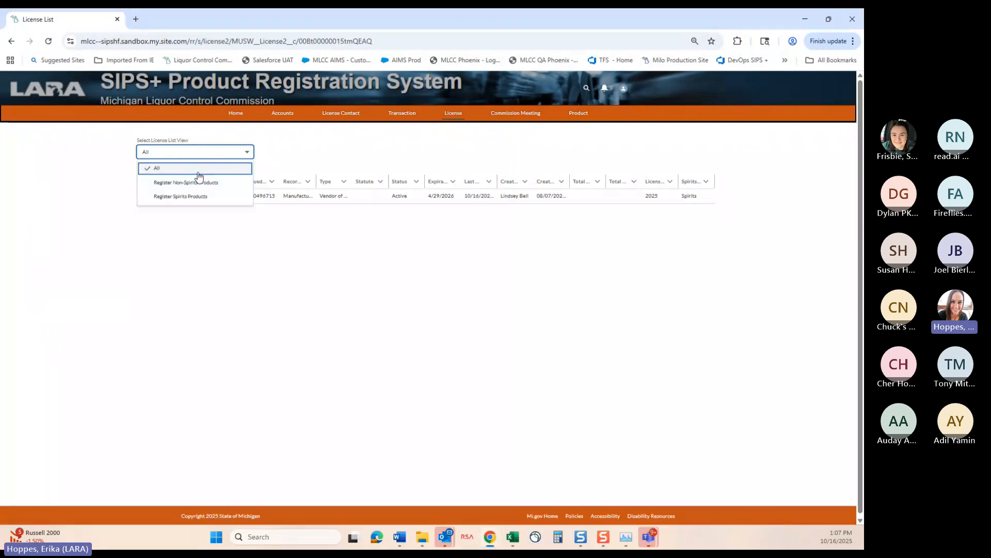
left_click(196, 197)
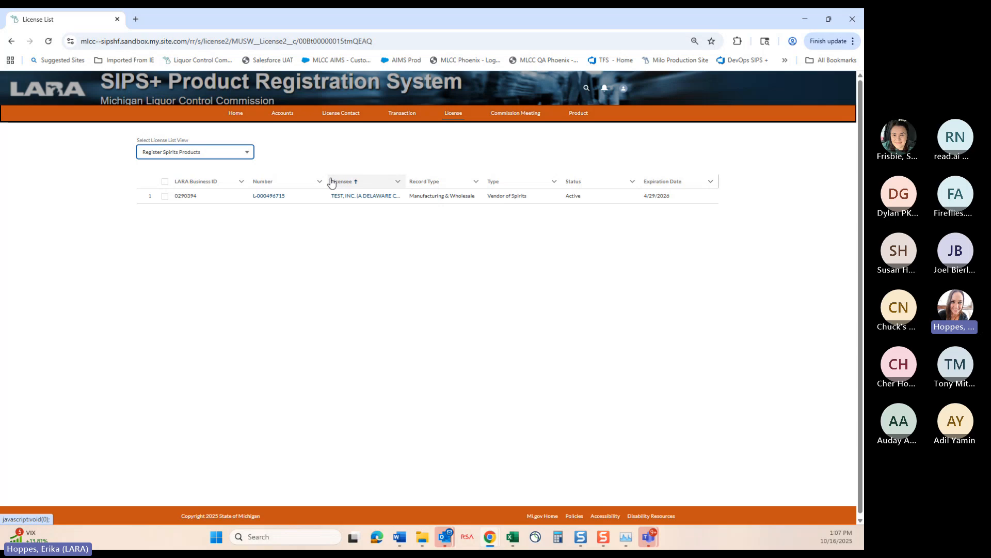
Open license L-000496715 and begin a new product registration for it.
left_click(269, 196)
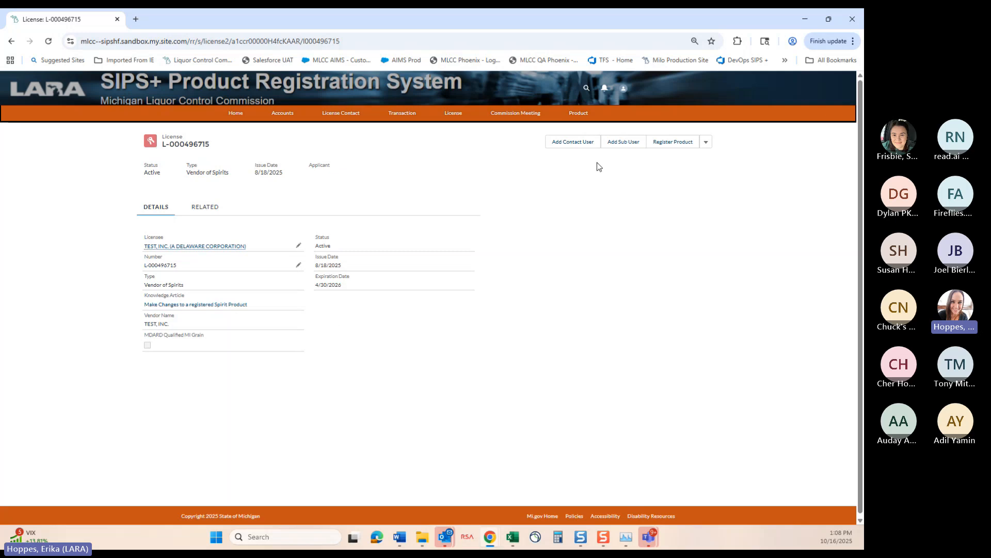
left_click(676, 145)
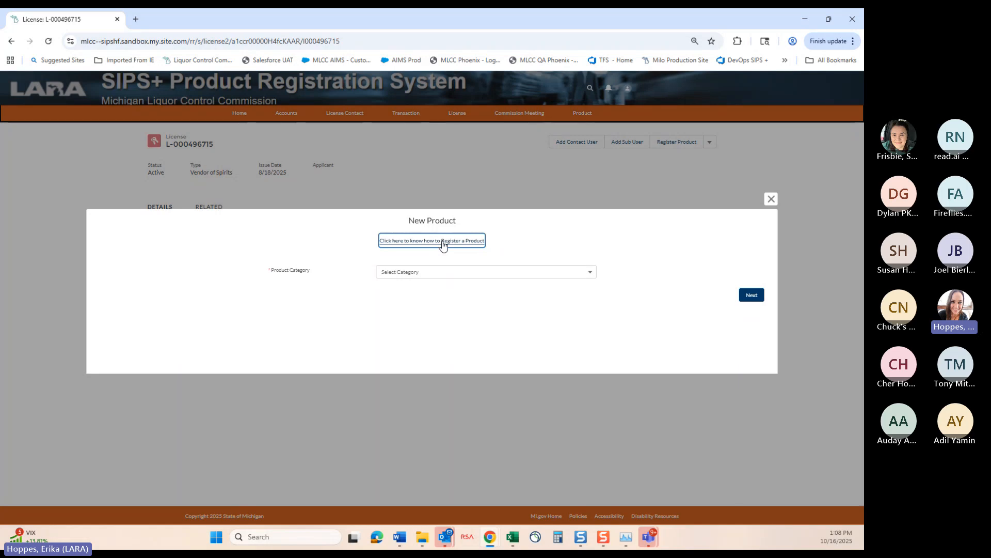
Set Product Category to Regular Spirit Product and continue to the details form.
left_click(590, 273)
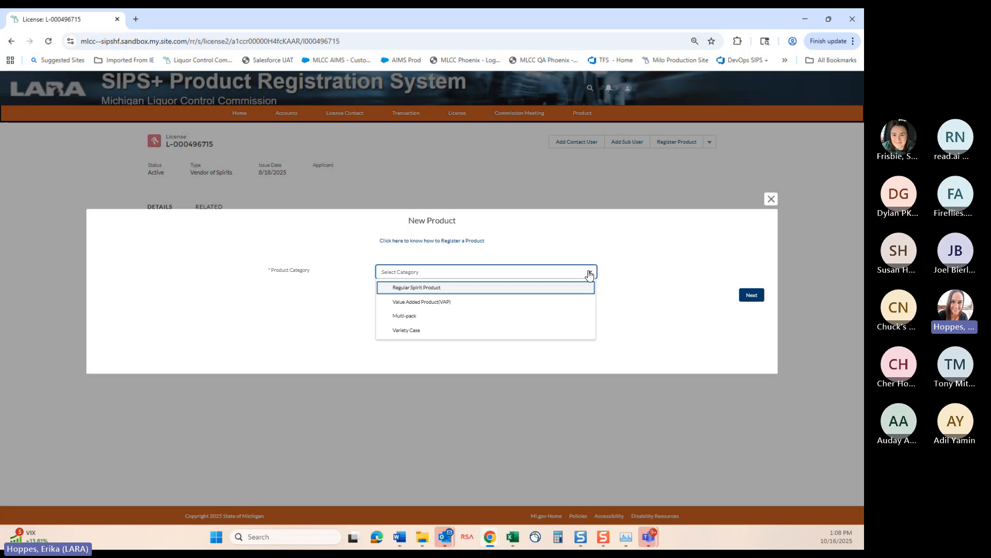
left_click(489, 288)
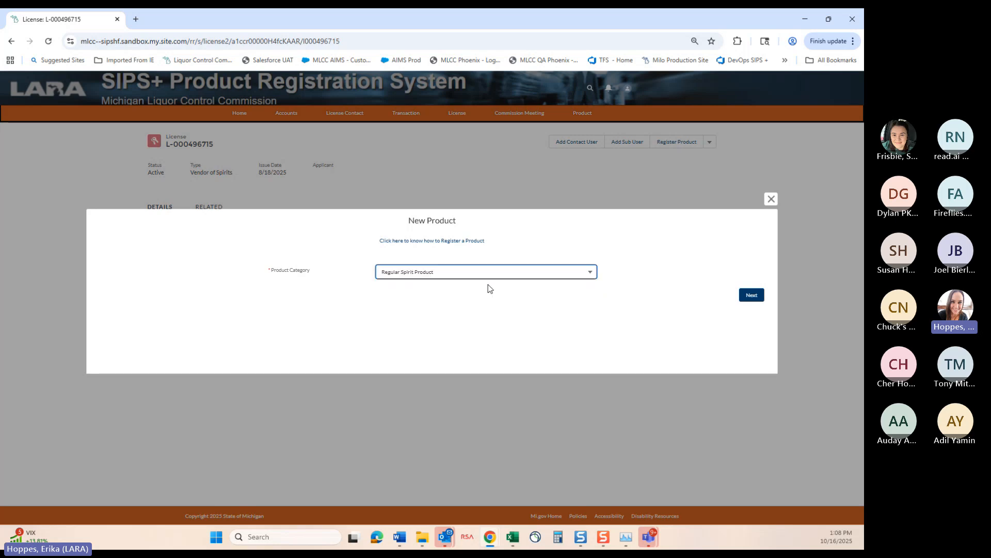
left_click(747, 295)
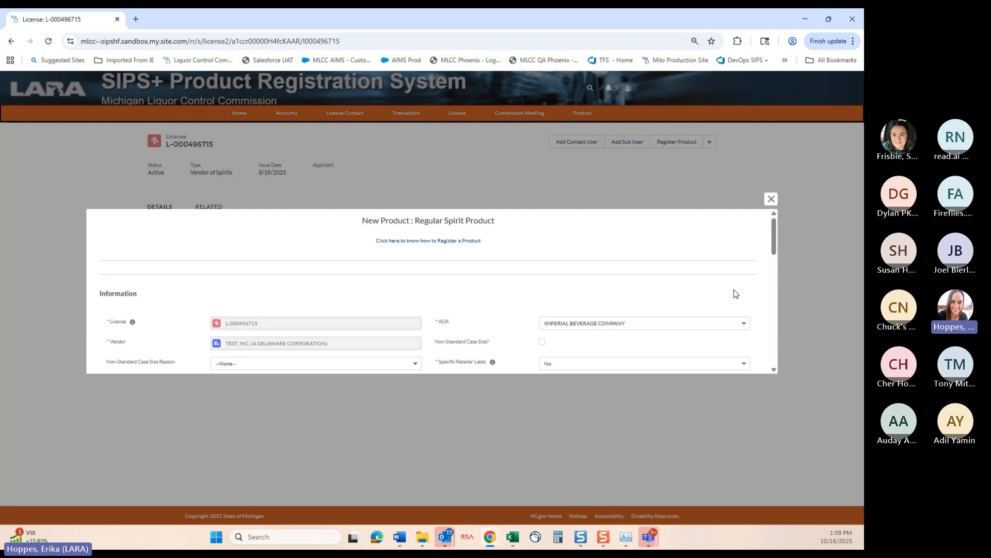
scroll(733, 293, "down", 1)
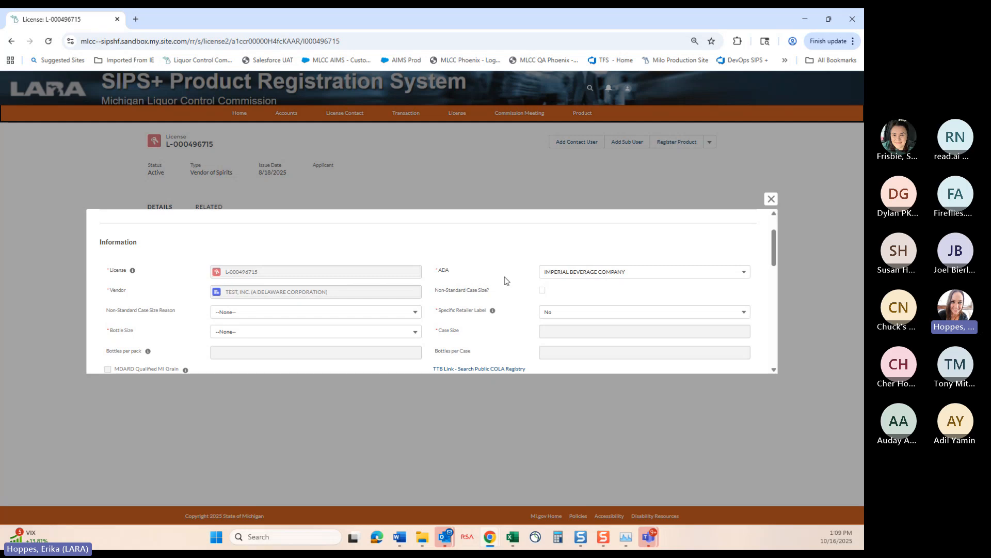
left_click(744, 273)
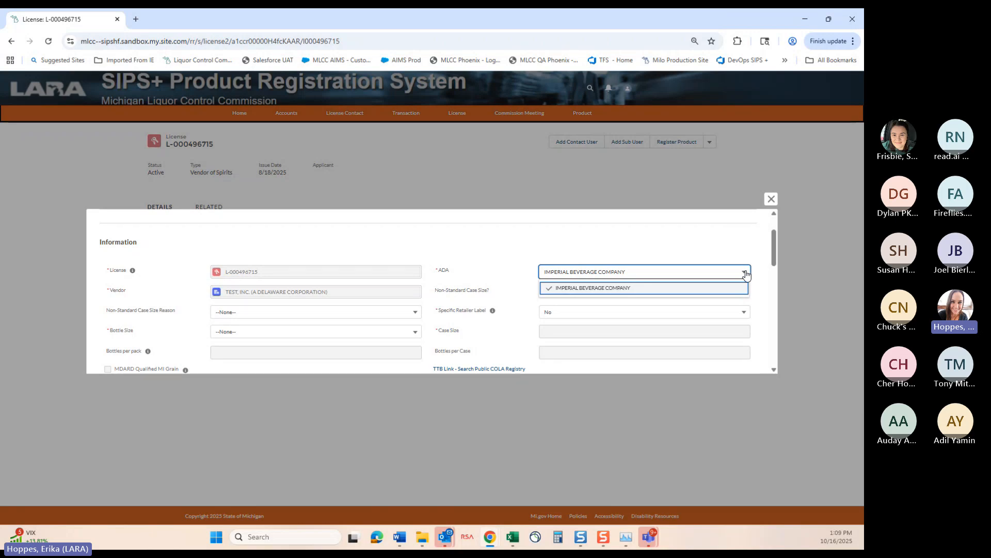
left_click(742, 274)
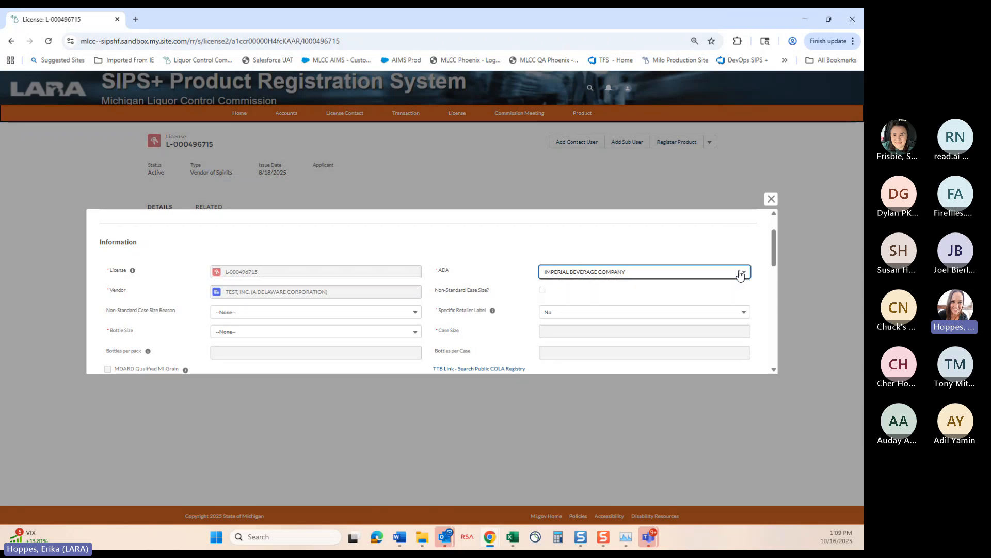
left_click(743, 274)
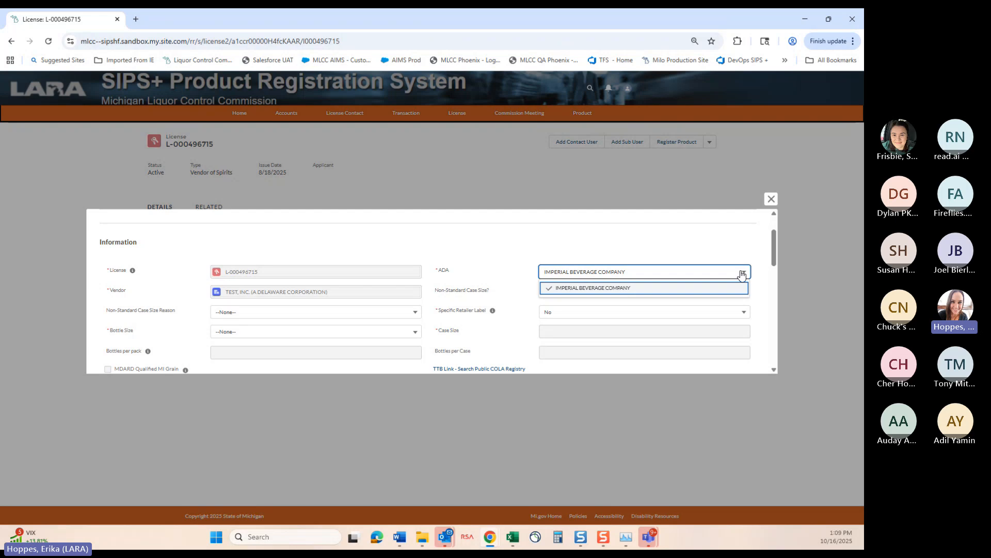
left_click(743, 274)
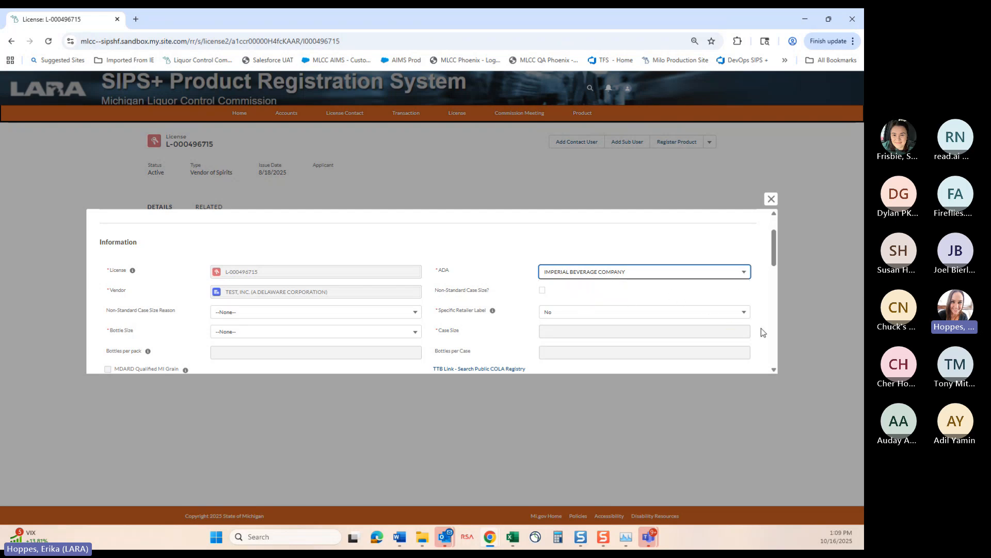
scroll(762, 332, "down", 1)
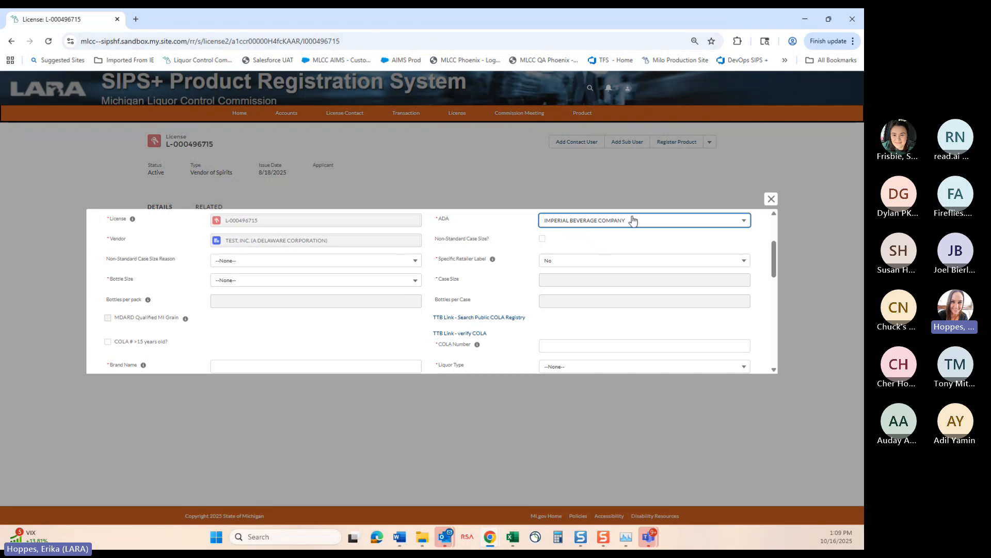
left_click(542, 240)
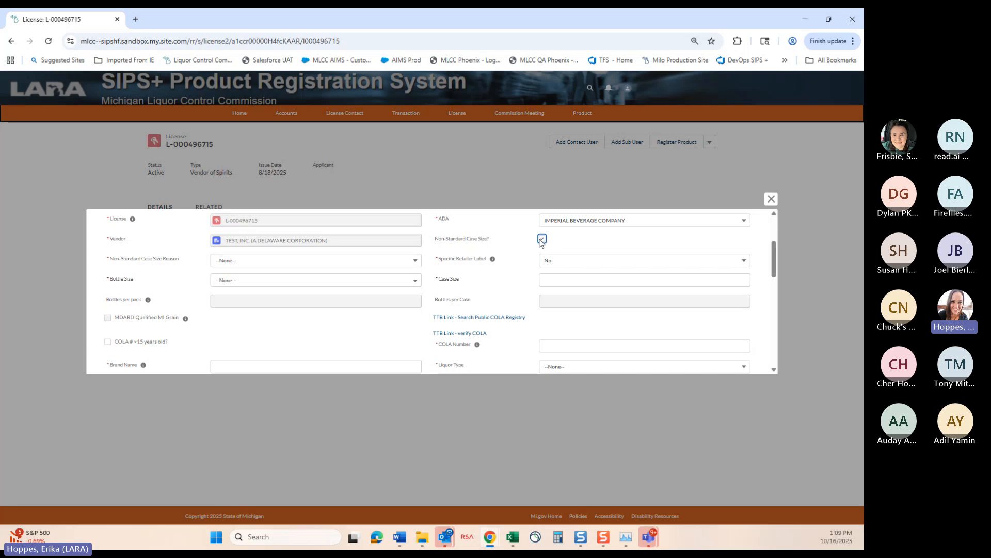
left_click(413, 263)
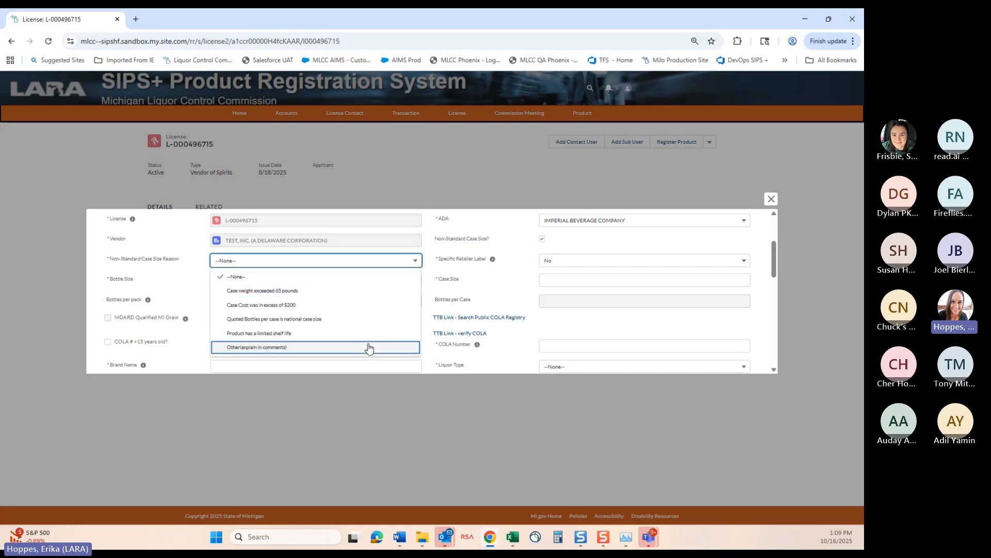
left_click(541, 239)
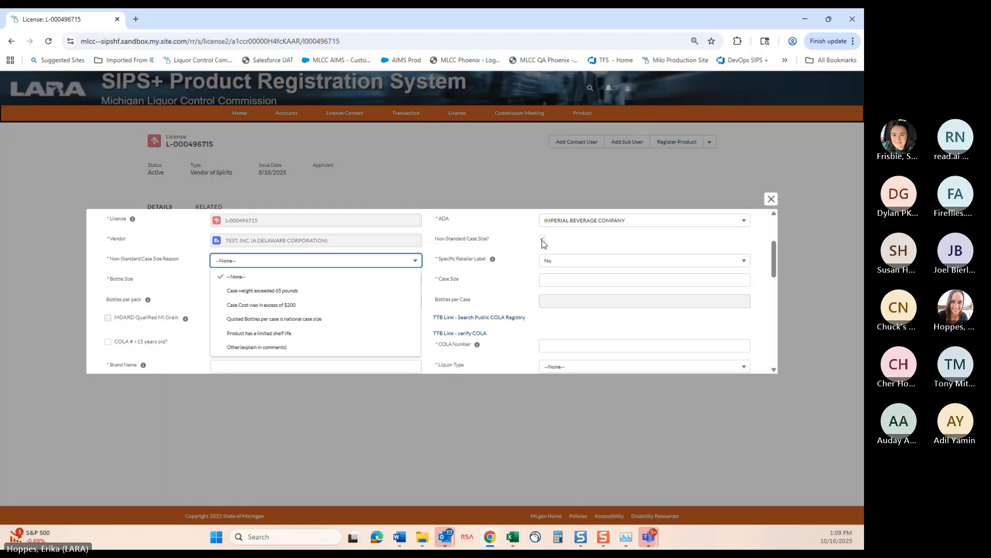
left_click(571, 266)
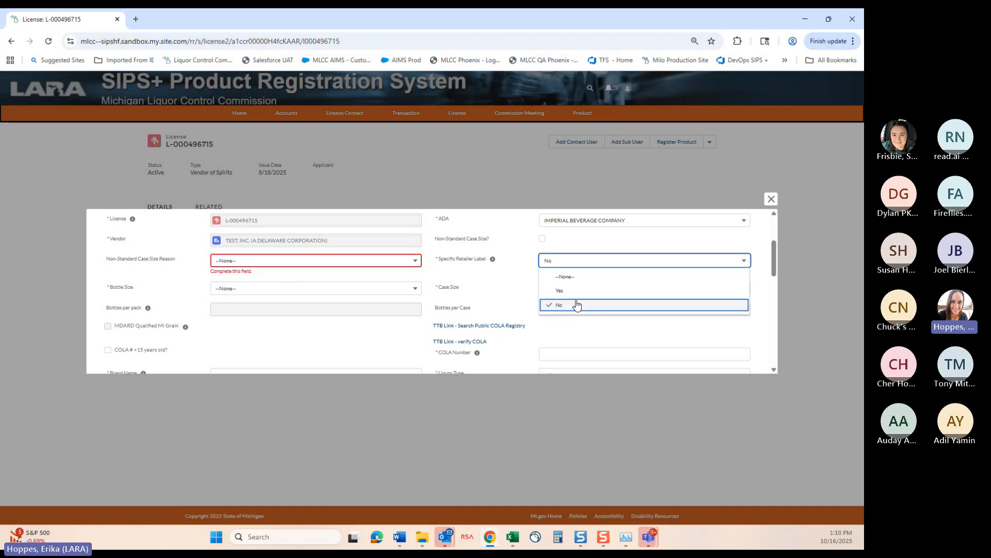
Keep retailer label at No and set Bottle Size to 50 ML, giving 120 bottles per case.
left_click(688, 251)
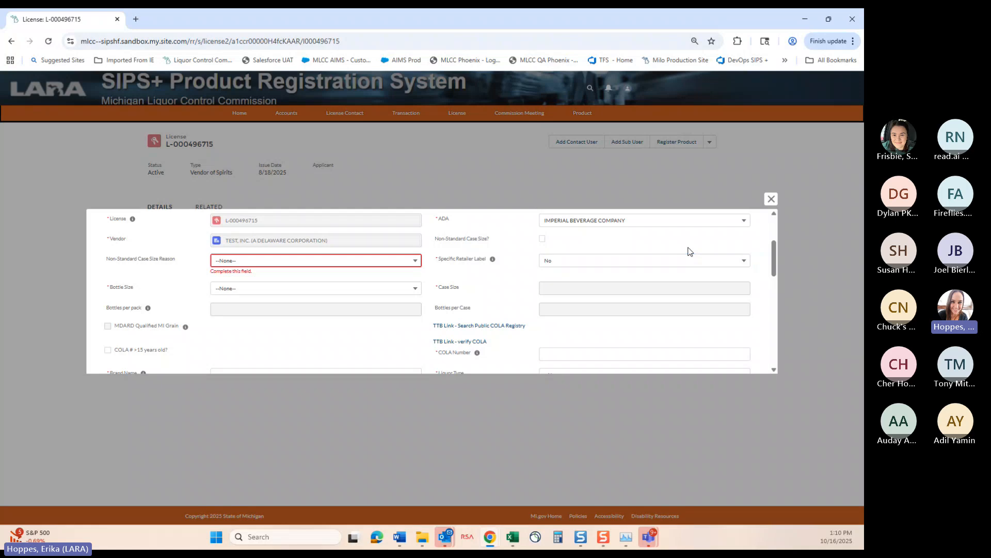
left_click(281, 290)
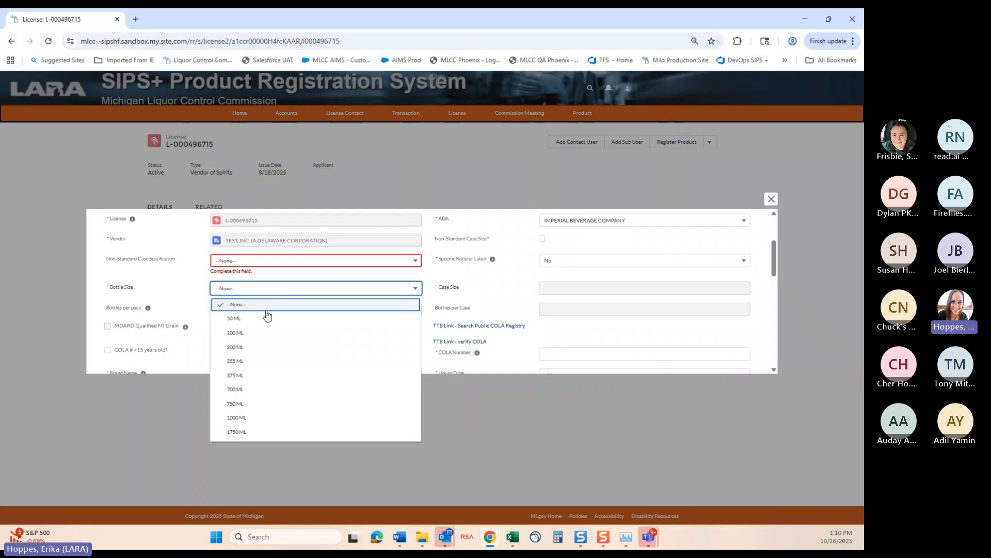
left_click(255, 319)
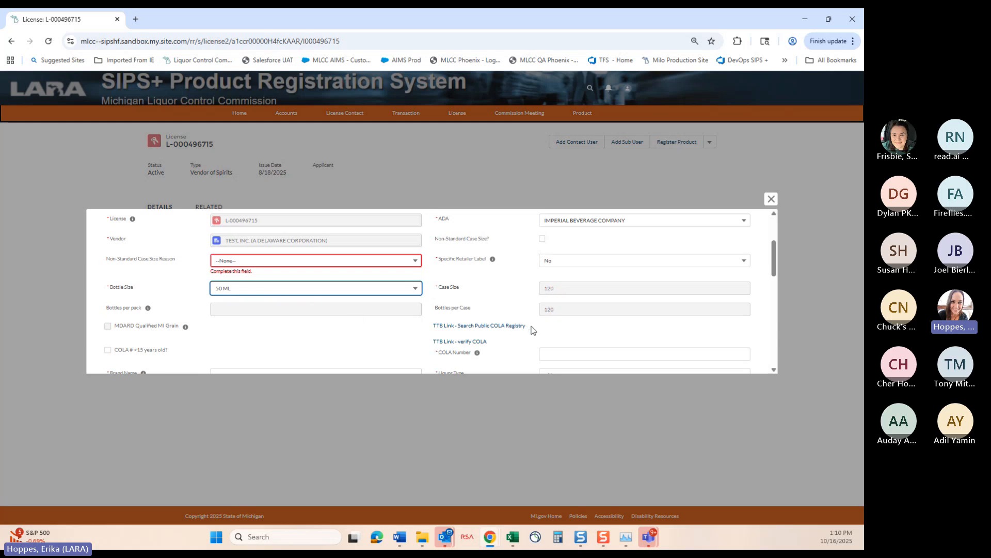
scroll(527, 331, "down", 1)
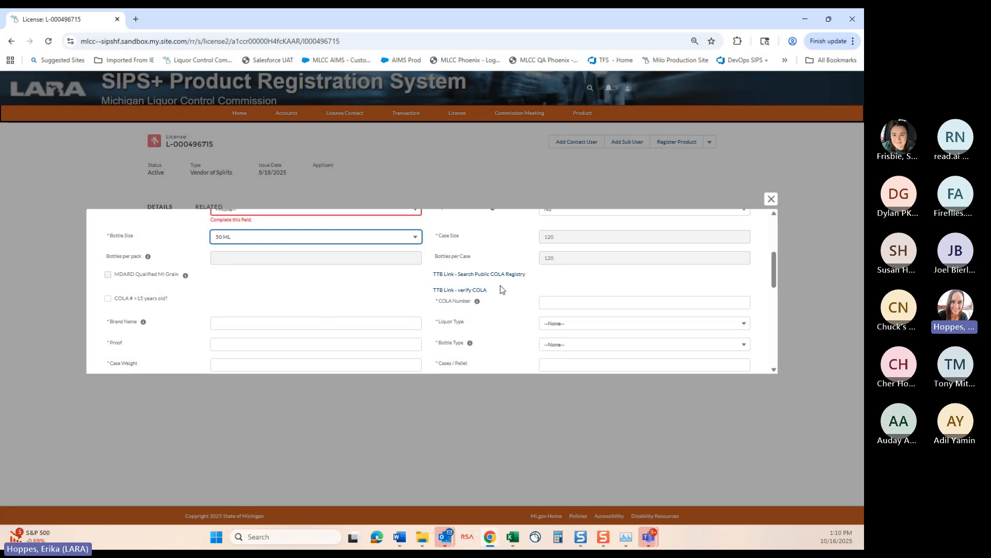
left_click(109, 279)
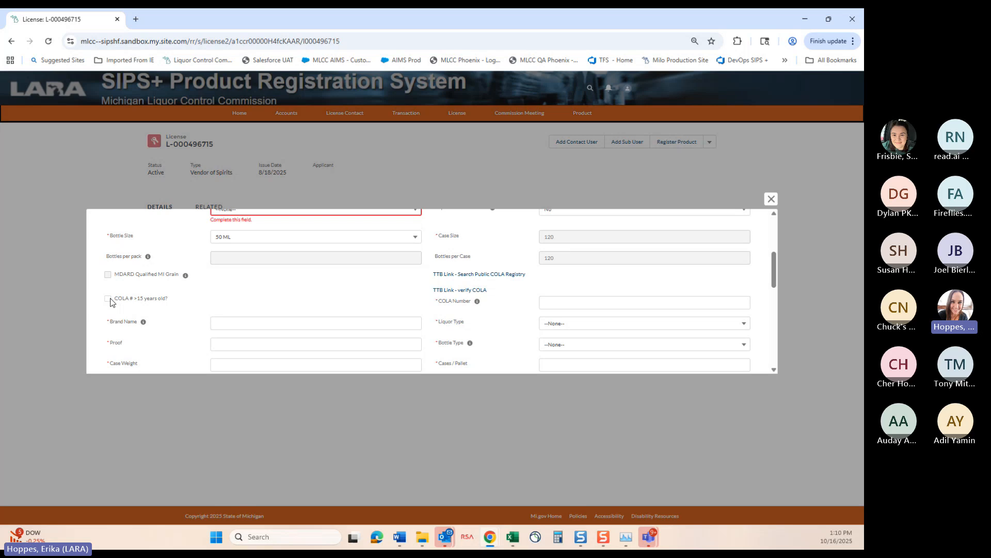
left_click(568, 299)
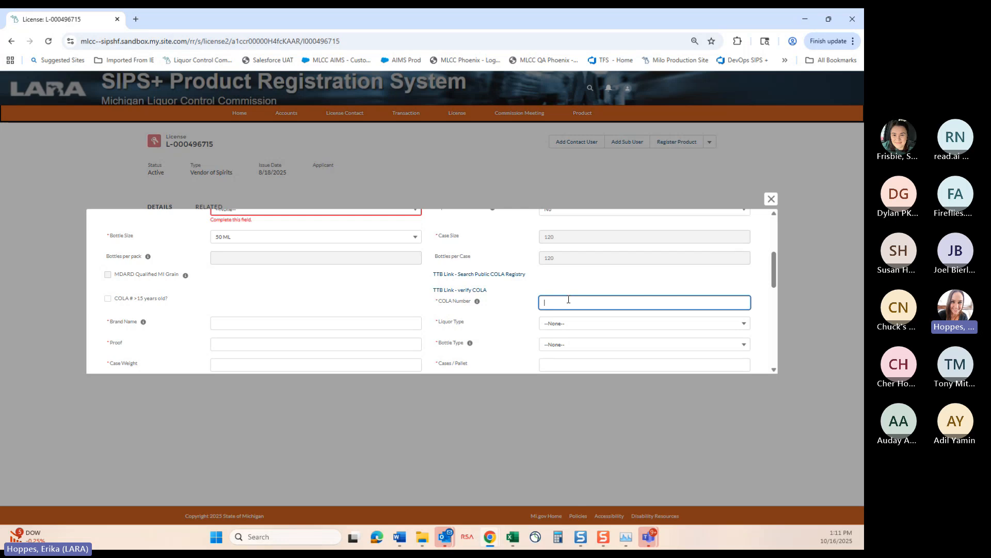
type("19163001000")
type("440")
left_click_drag(240, 323, 216, 324)
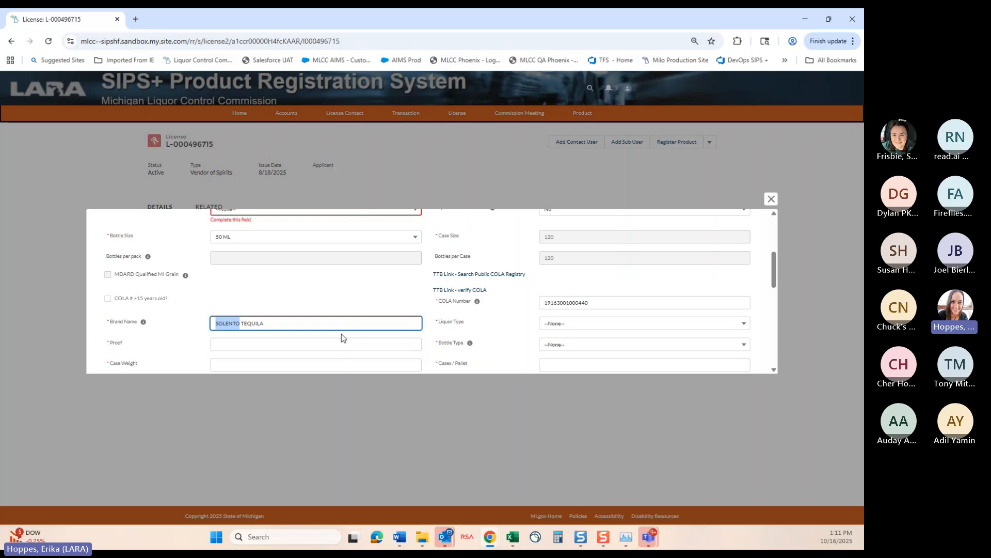
type("TEST")
scroll(413, 312, "up", 2)
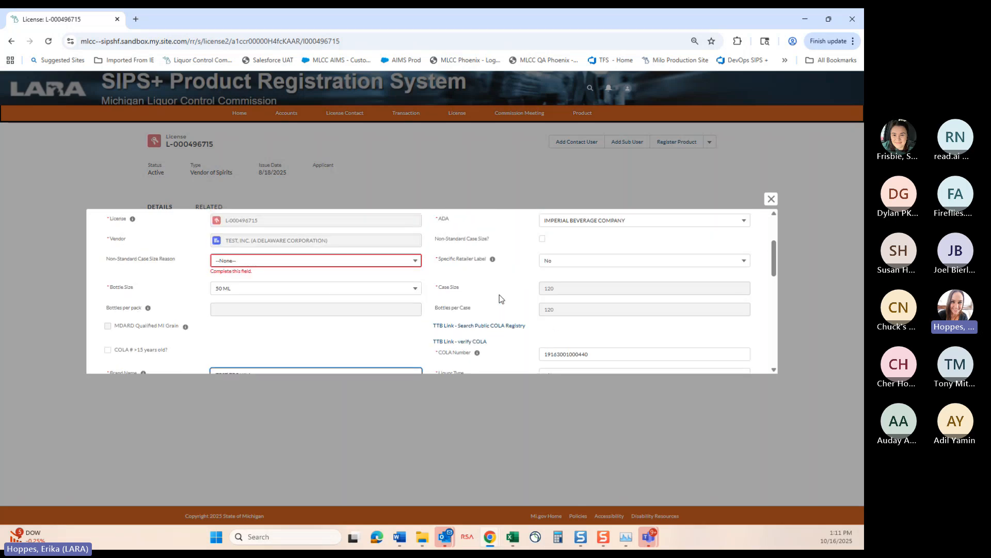
scroll(515, 299, "down", 3)
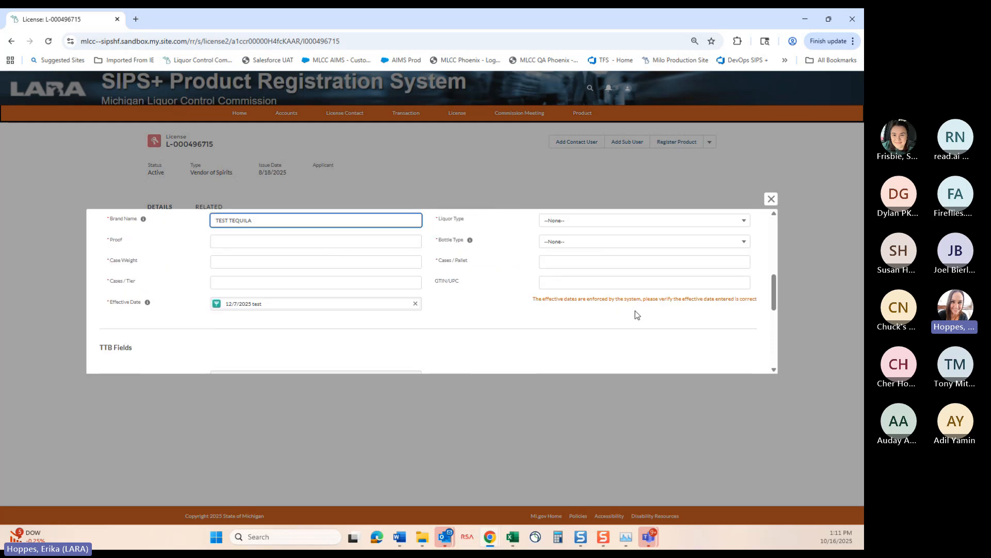
scroll(638, 311, "down", 3)
scroll(196, 273, "up", 1)
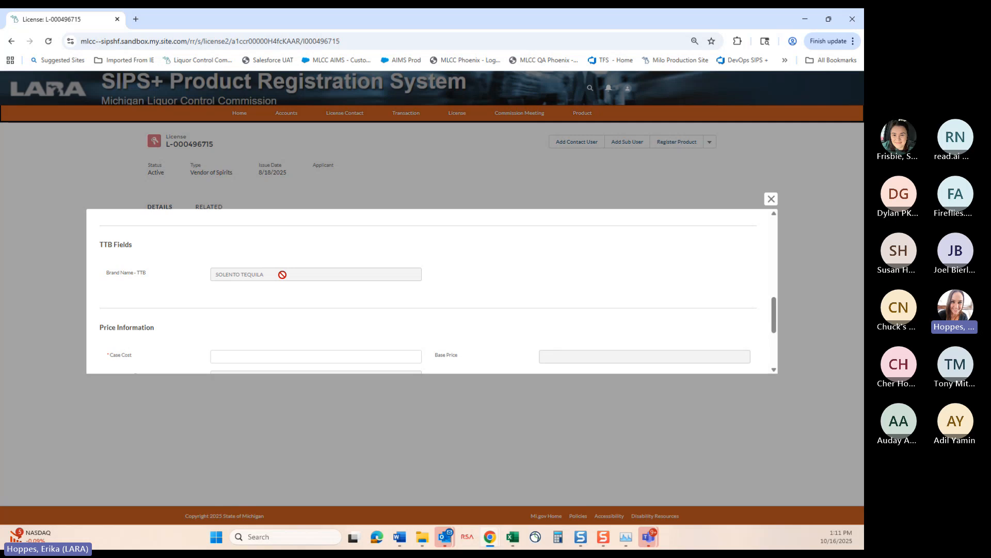
scroll(501, 288, "down", 2)
scroll(504, 289, "down", 1)
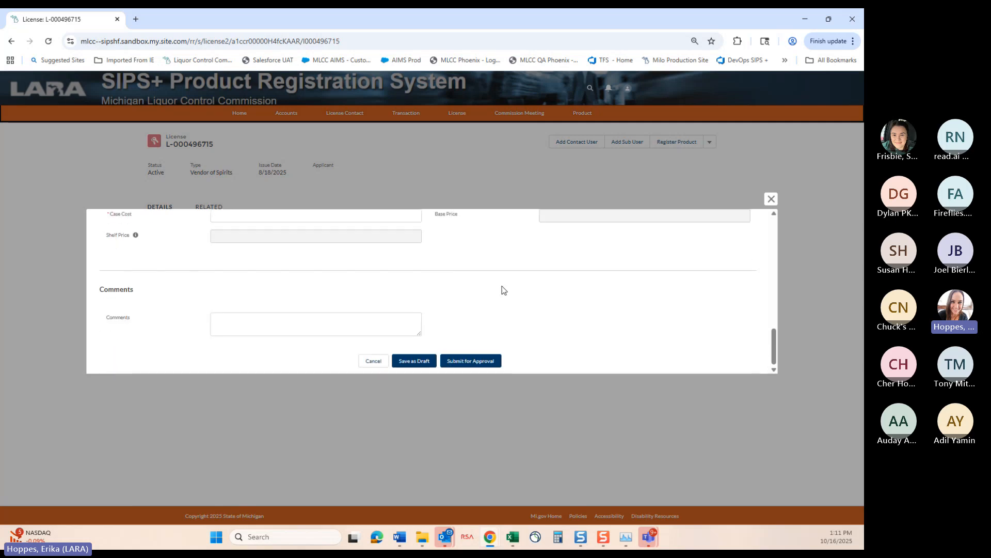
scroll(504, 290, "up", 4)
scroll(504, 290, "up", 1)
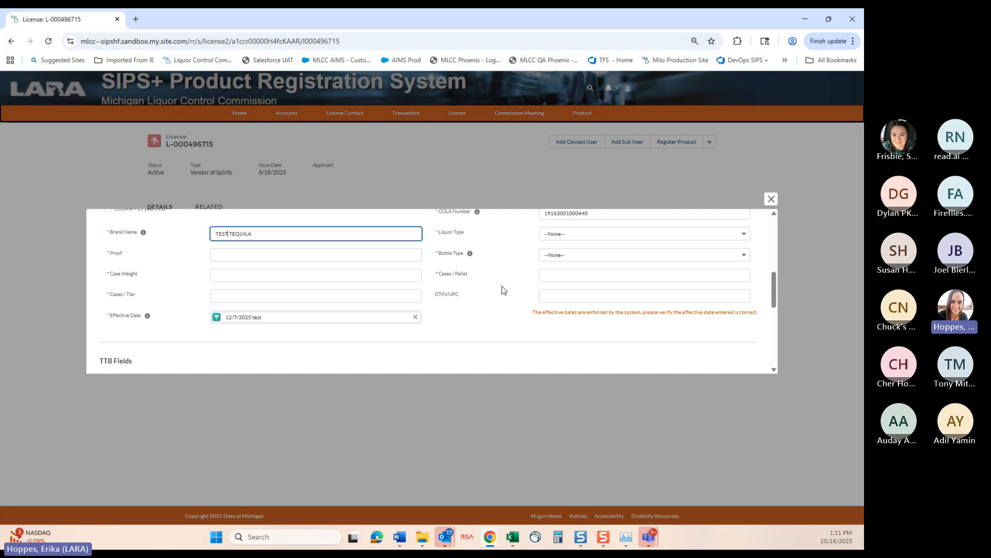
scroll(504, 290, "up", 1)
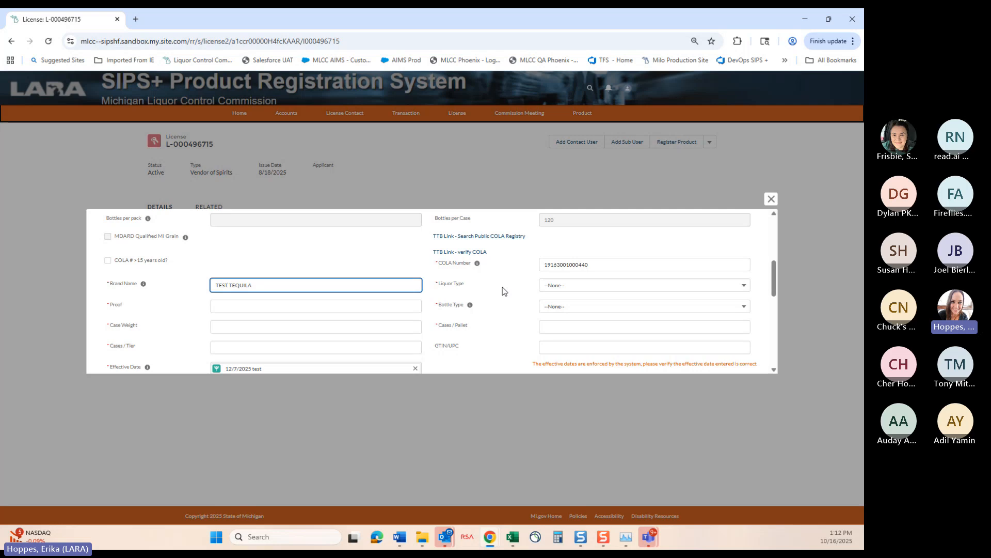
Leave Non-Standard Case Size switched off.
scroll(504, 291, "up", 2)
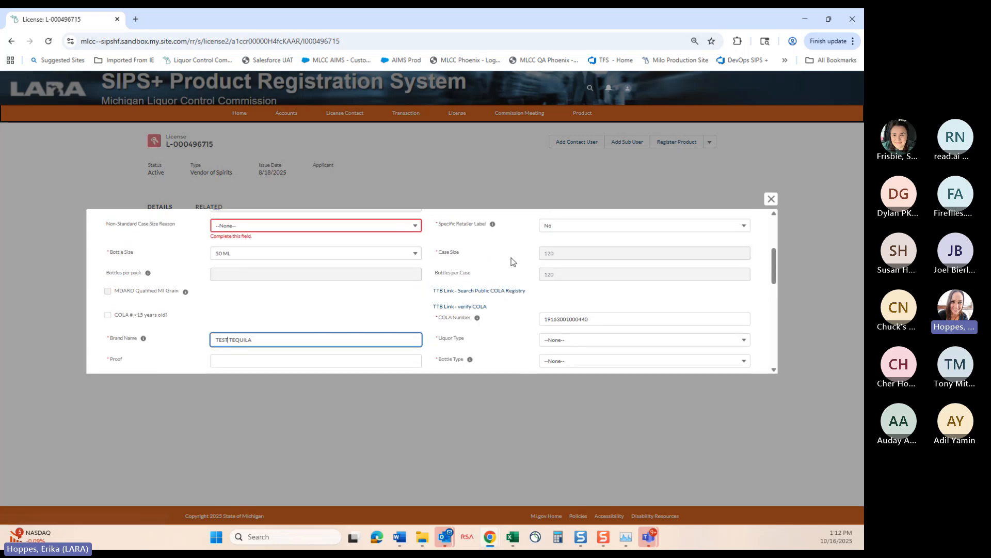
left_click(416, 275)
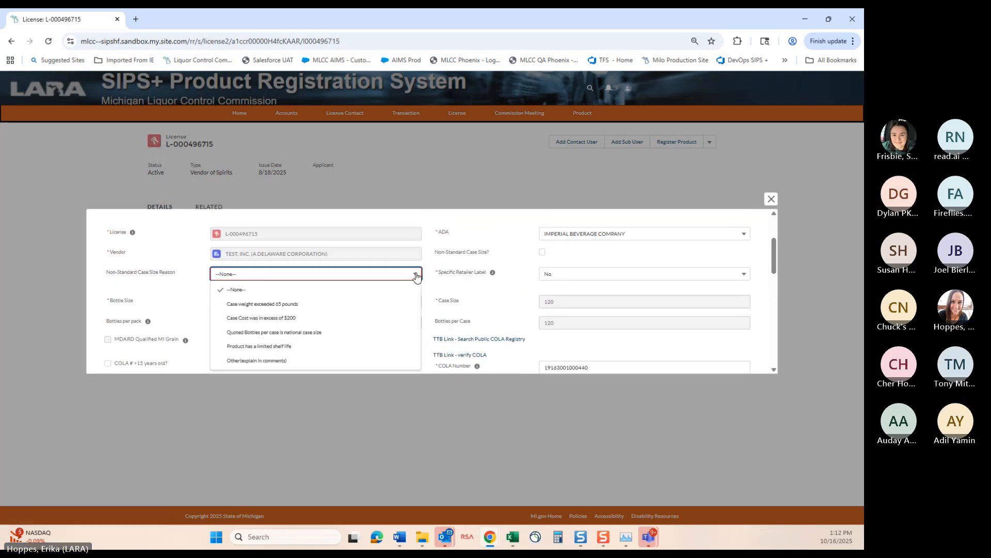
left_click(415, 275)
left_click(542, 252)
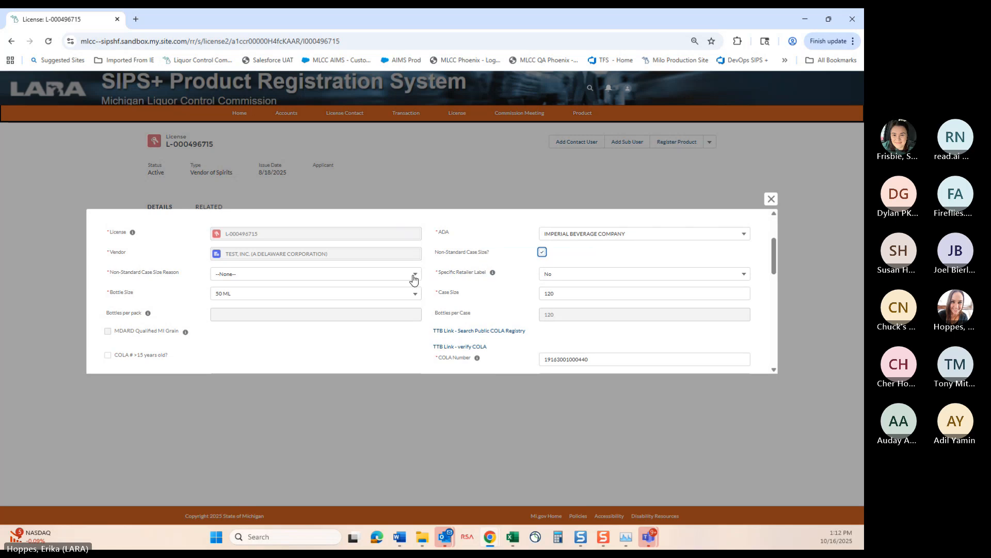
left_click(542, 252)
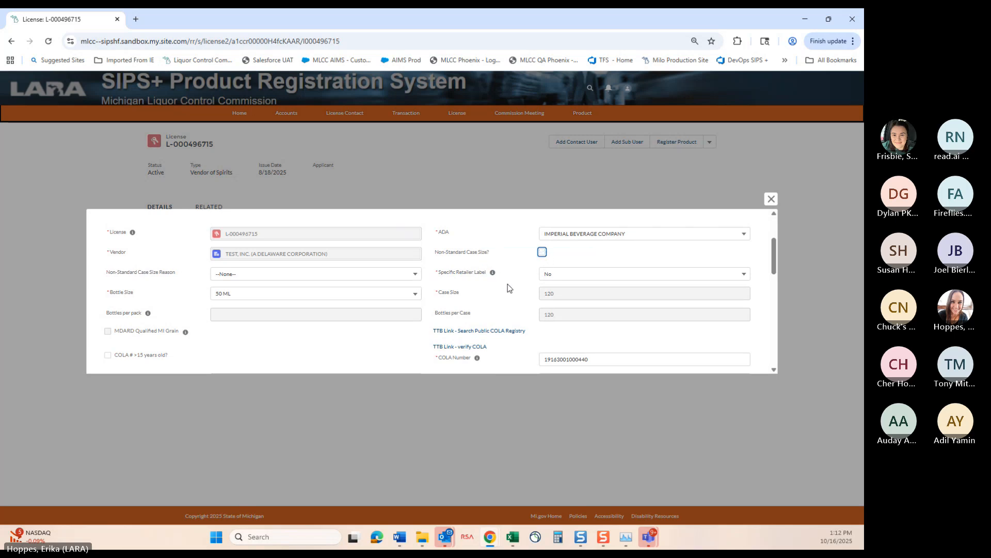
scroll(508, 286, "down", 2)
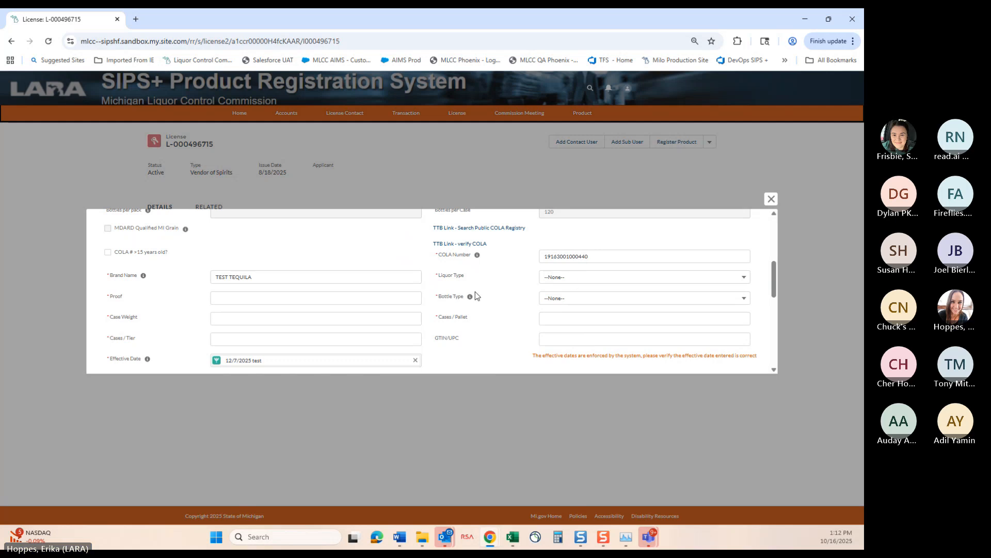
Set Liquor Type 51-TEQUILA, Proof 85 and Bottle Type Regular - Glass.
left_click(547, 284)
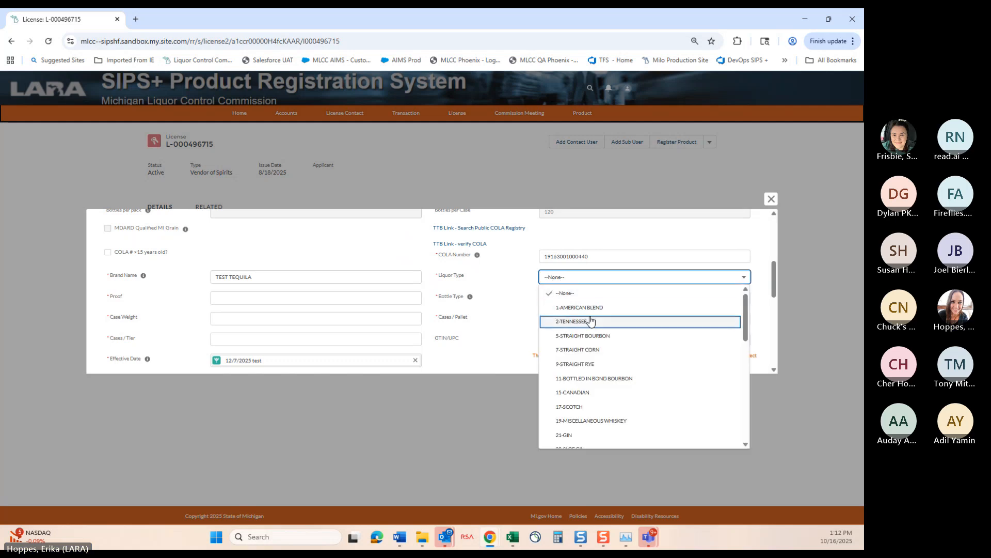
scroll(599, 351, "down", 4)
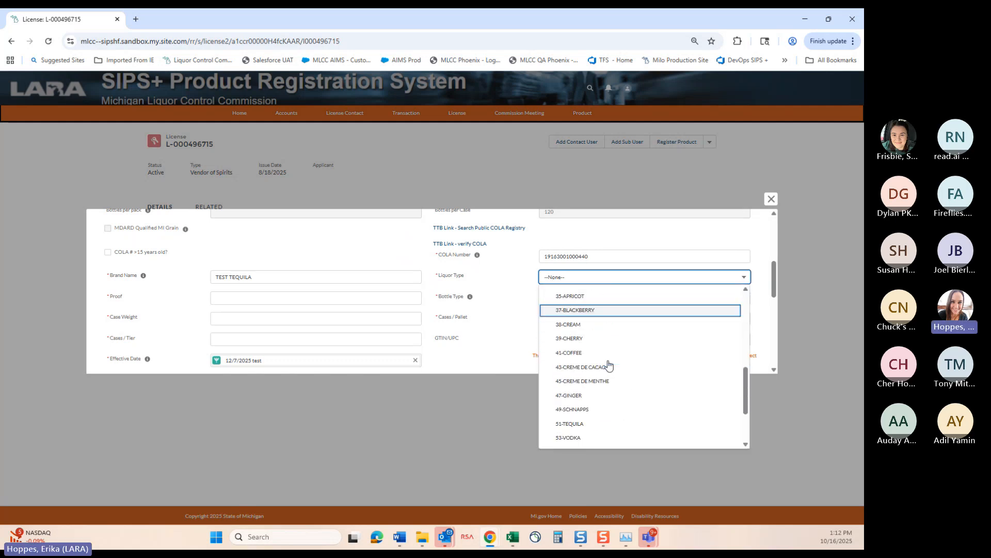
left_click(594, 417)
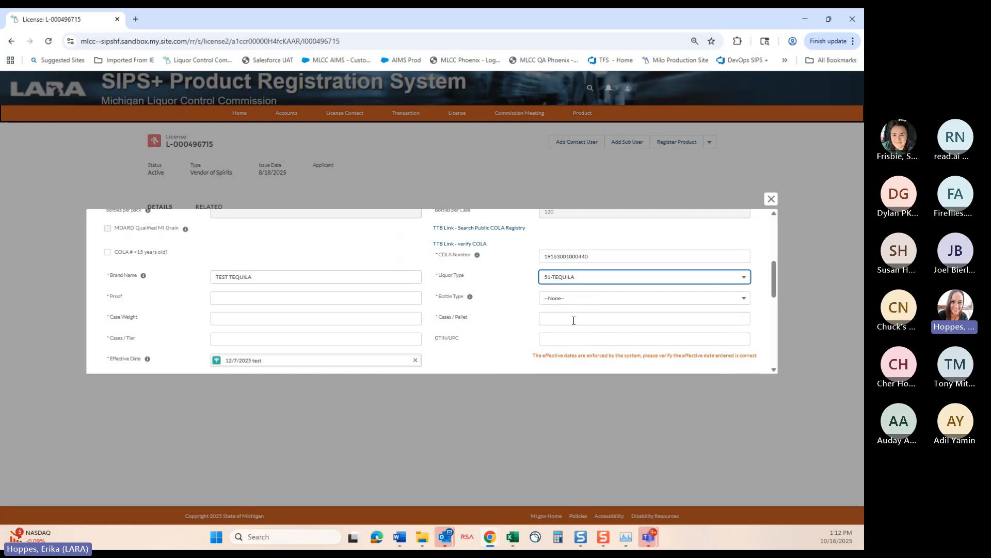
left_click(319, 297)
type("85")
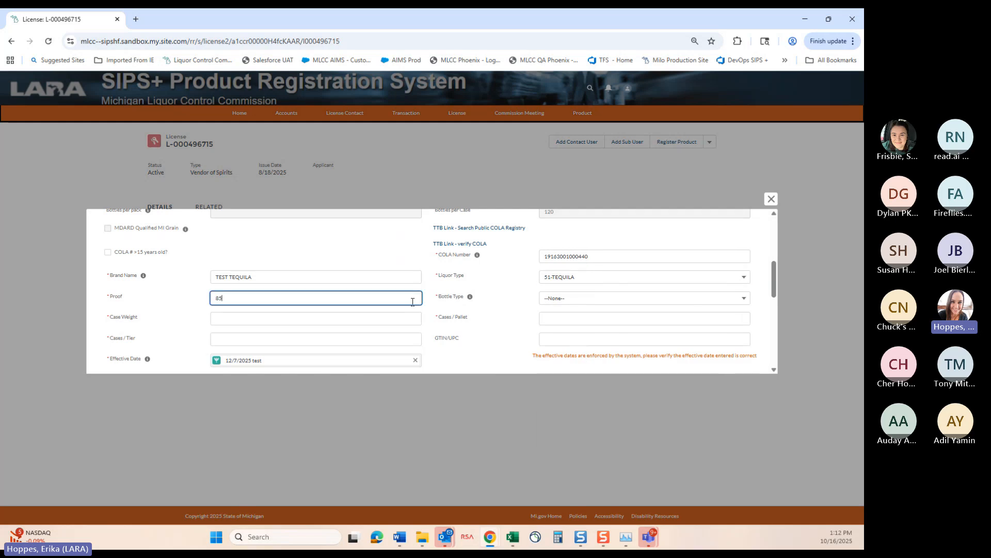
left_click(591, 300)
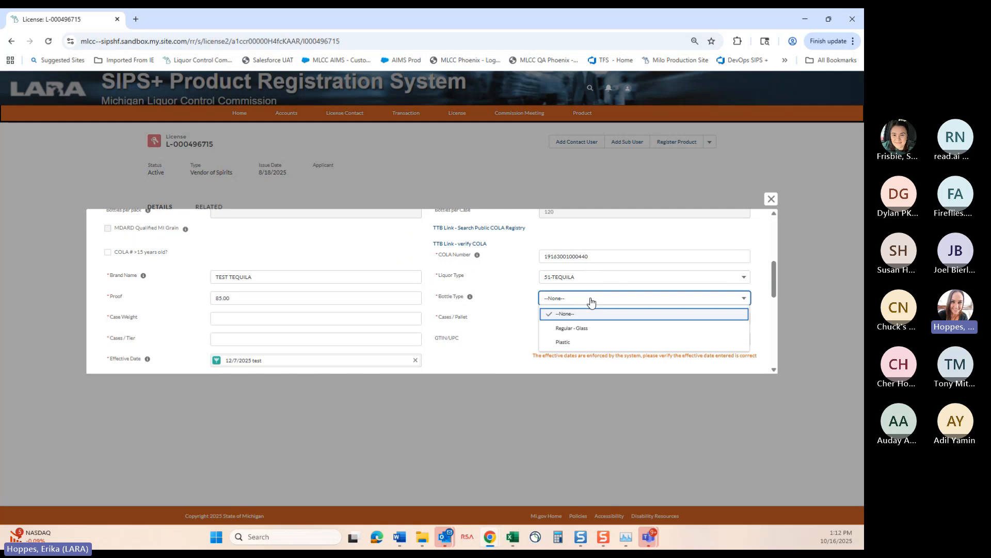
left_click(583, 328)
Enter case weight 50, 24 cases per pallet, 6 cases per tier and GTIN/UPC 123456789.
left_click(275, 321)
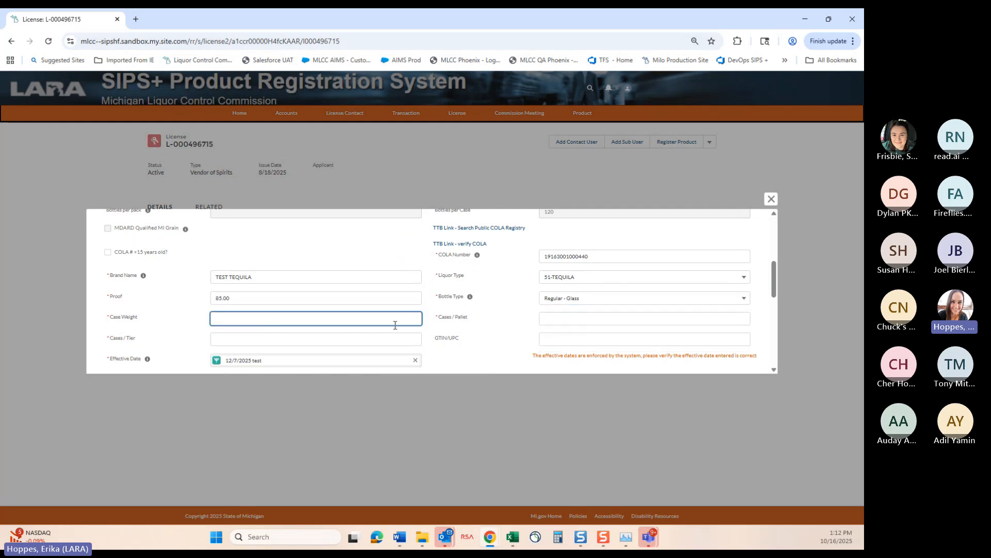
type("50")
left_click(613, 321)
type("24")
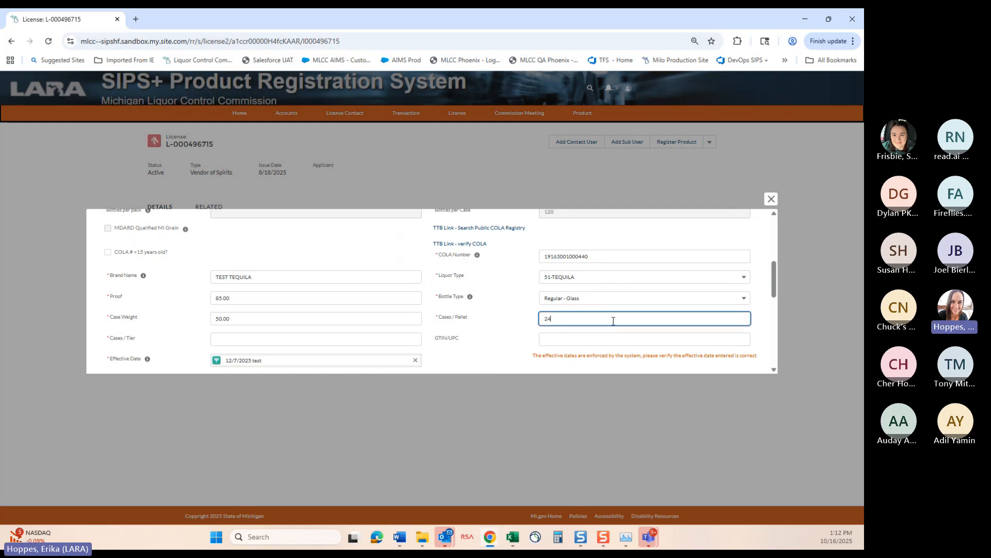
left_click(245, 333)
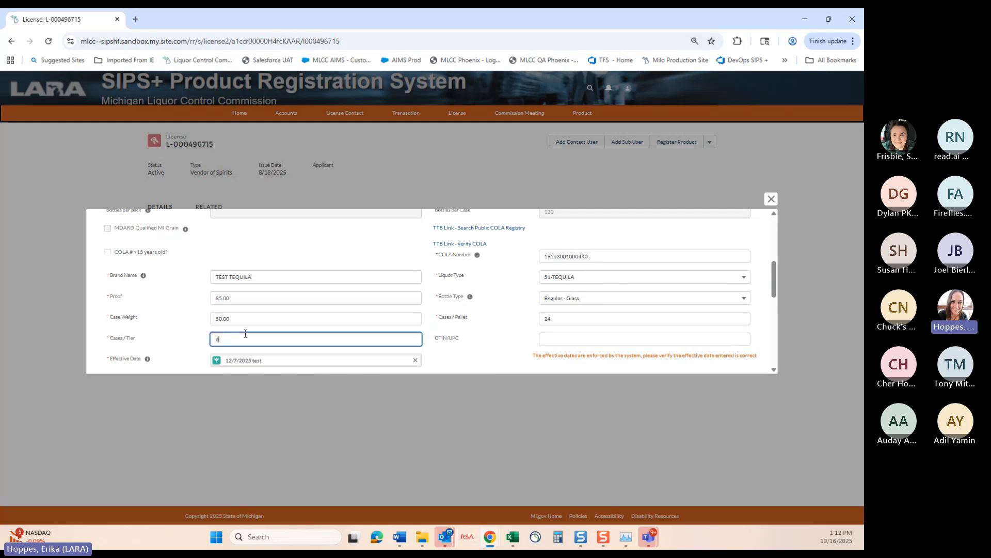
type("6")
left_click(607, 336)
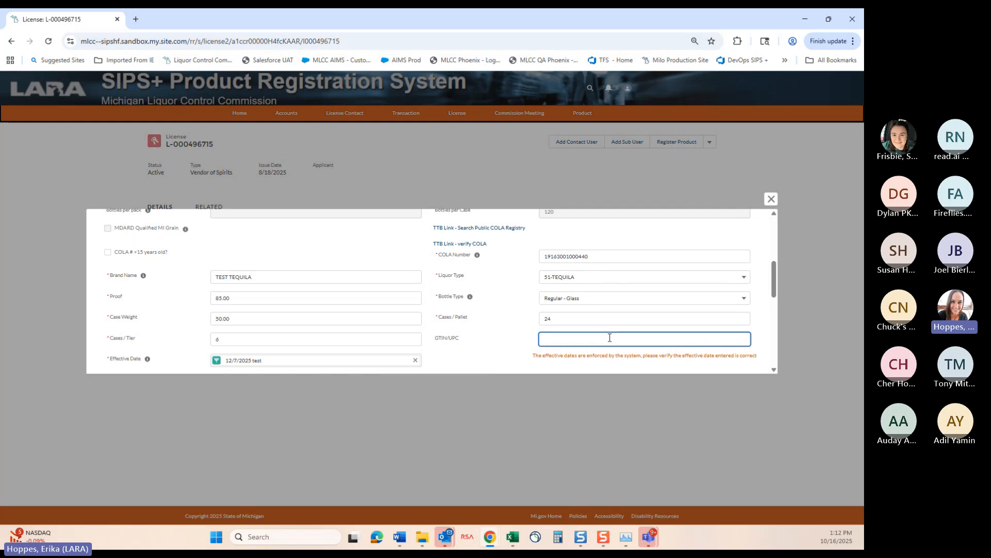
type("123456789")
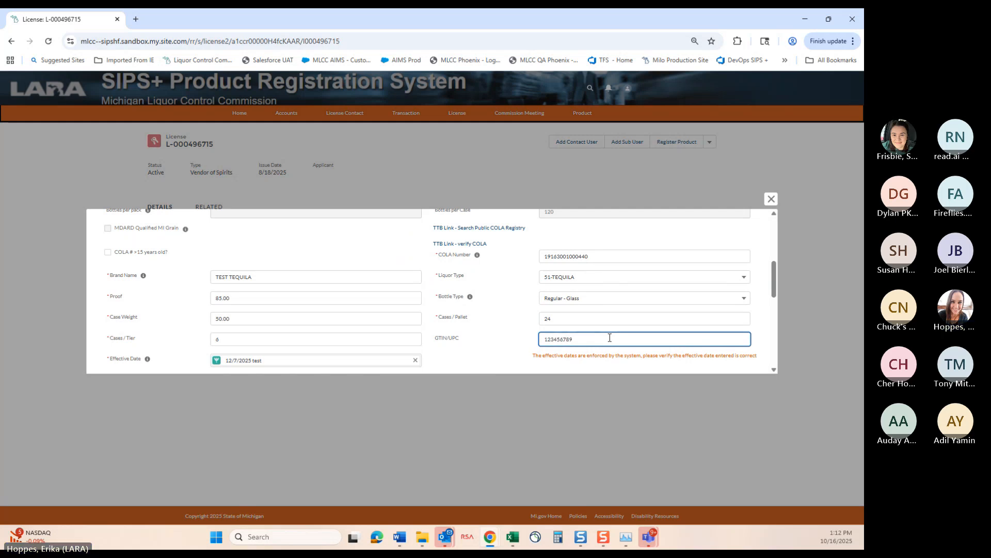
scroll(521, 337, "down", 2)
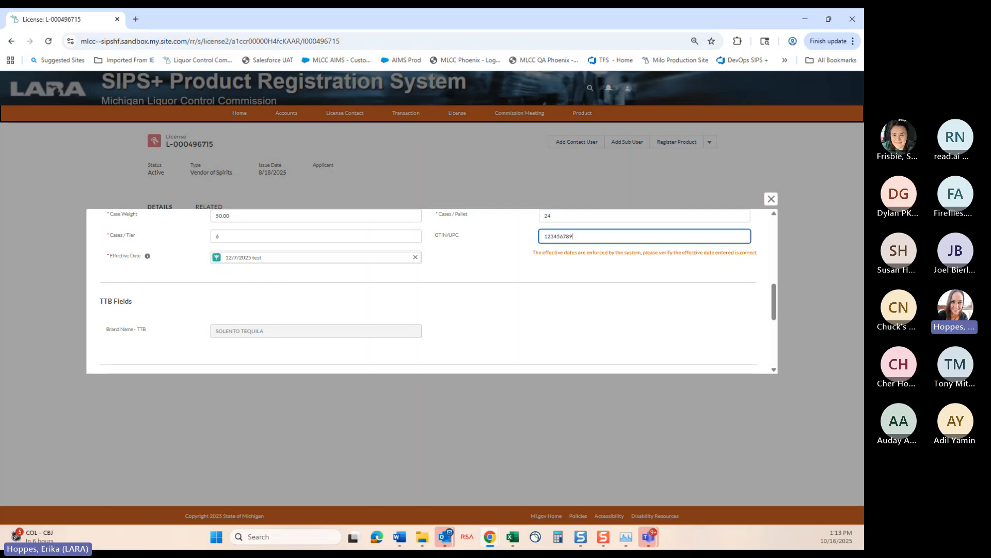
Enter a case cost of 450.00 so base price 6.19 and shelf price 6.93 calculate.
key("alt+Tab")
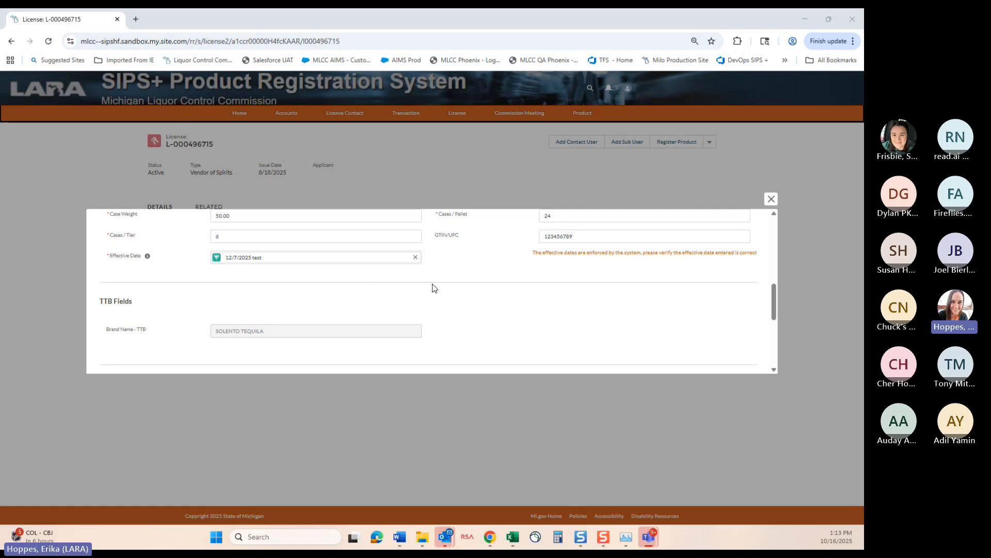
scroll(482, 293, "down", 2)
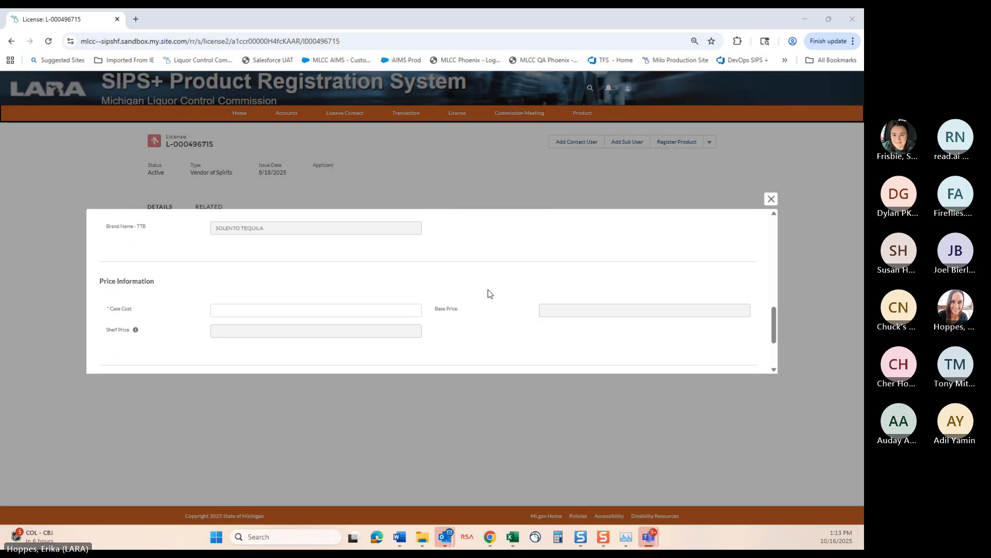
scroll(535, 311, "down", 1)
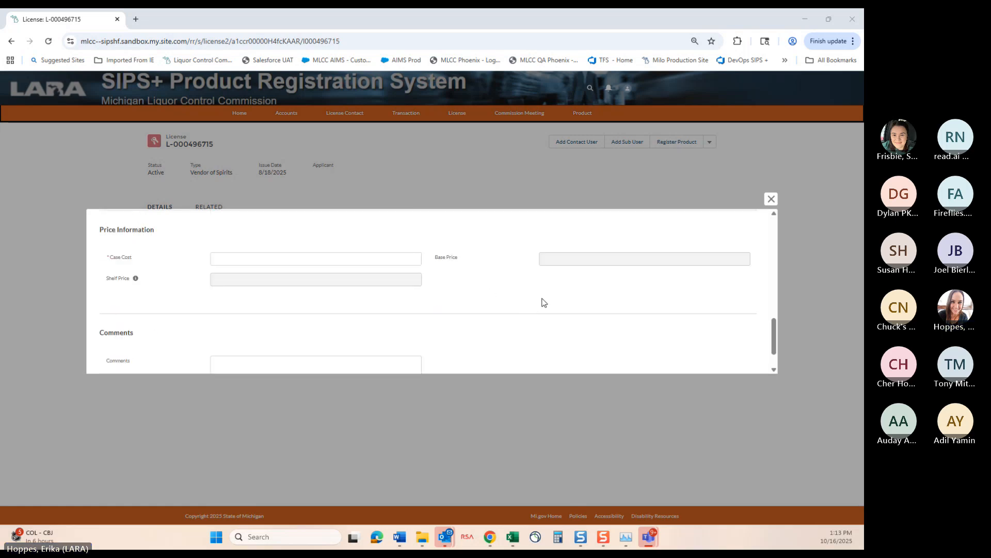
left_click(246, 259)
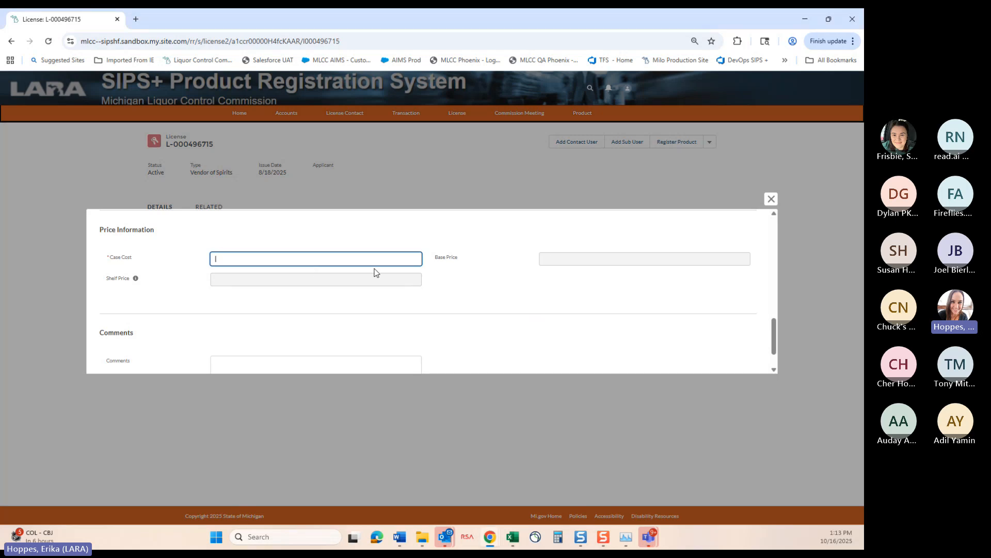
type("450.00")
left_click(520, 281)
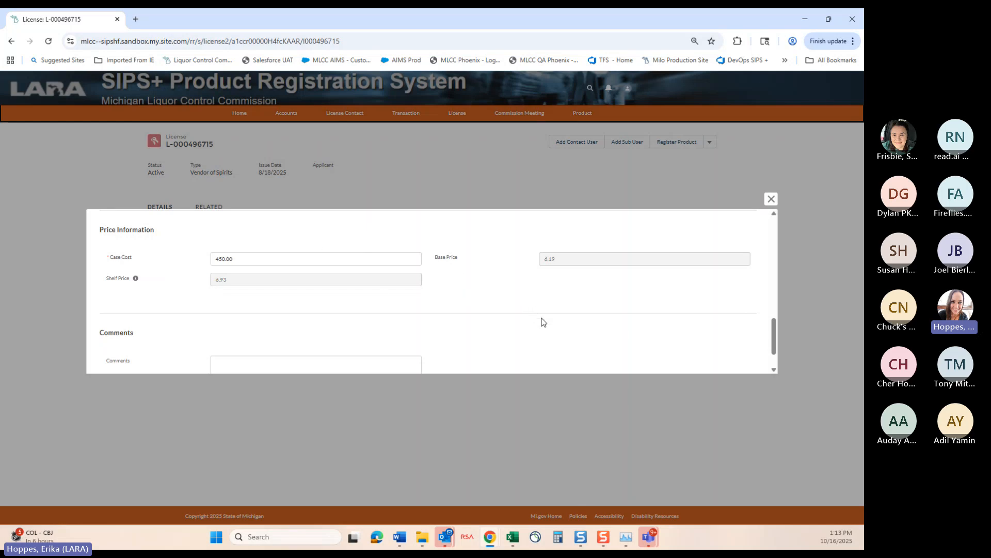
Add the comment 'test comment'.
scroll(547, 322, "down", 1)
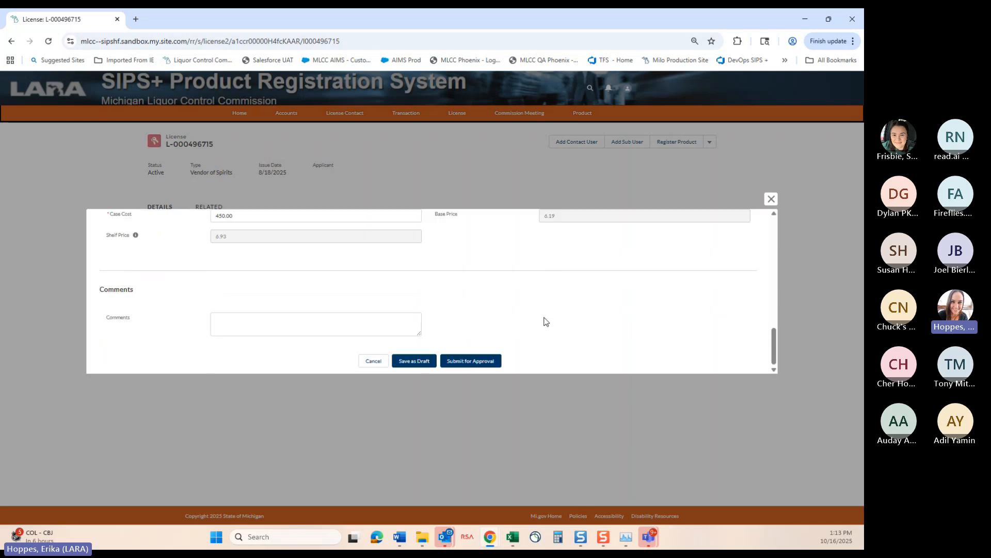
left_click(337, 321)
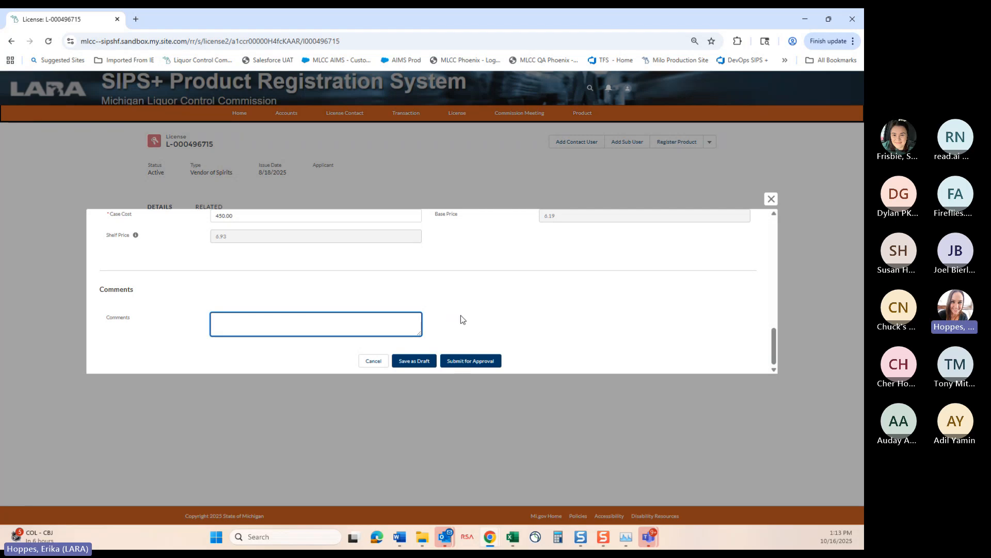
type("test comment")
left_click(475, 363)
Submit TEST TEQUILA for approval, accepting the duplicate-name warning and attesting accuracy.
left_click(475, 362)
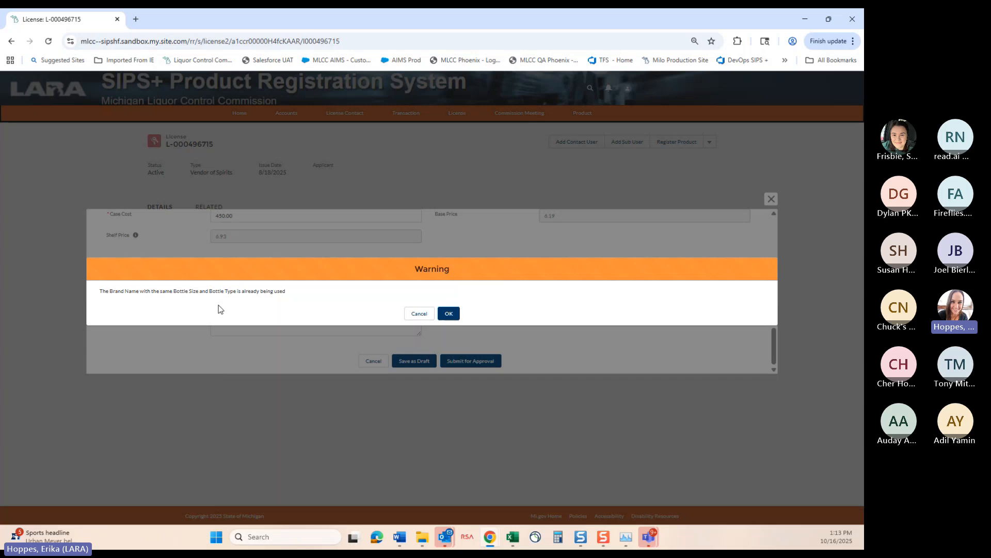
left_click(453, 315)
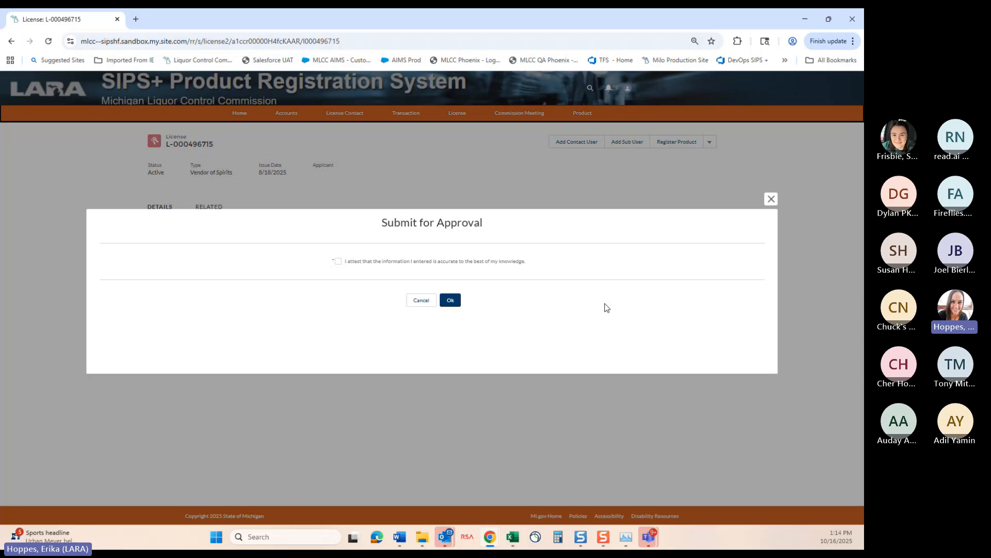
left_click(338, 262)
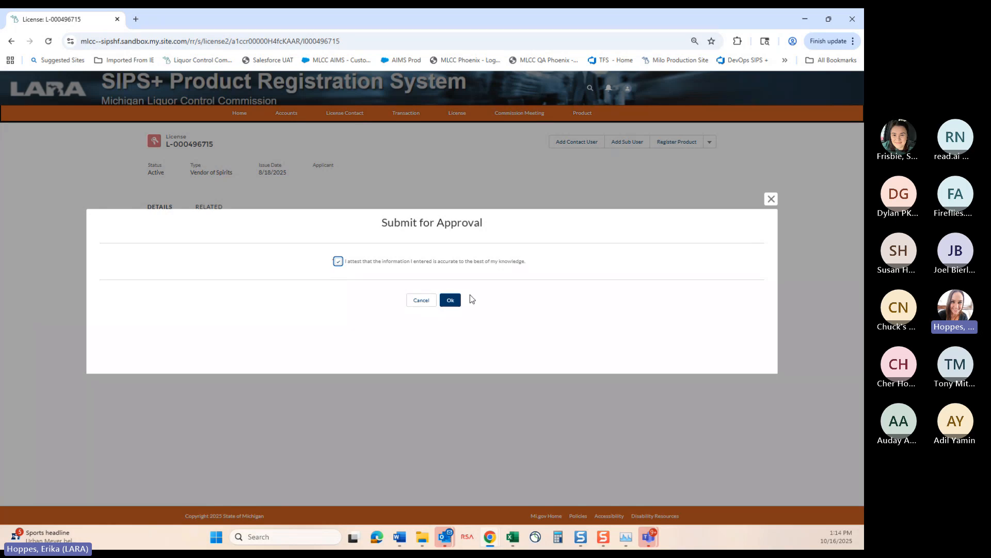
left_click(453, 300)
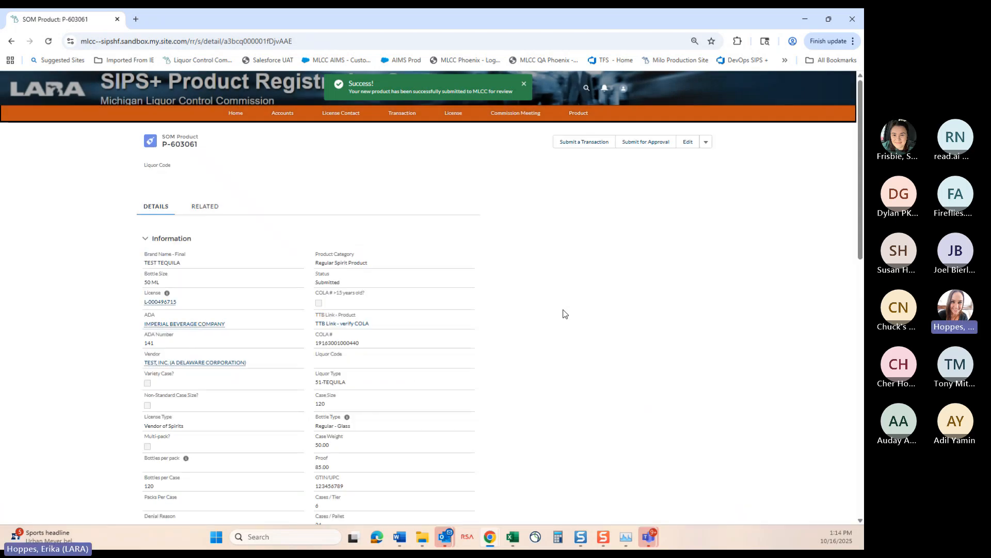
Confirm P-603061 TEST TEQUILA in the Submitted products view, then return to Recently Viewed.
left_click(524, 85)
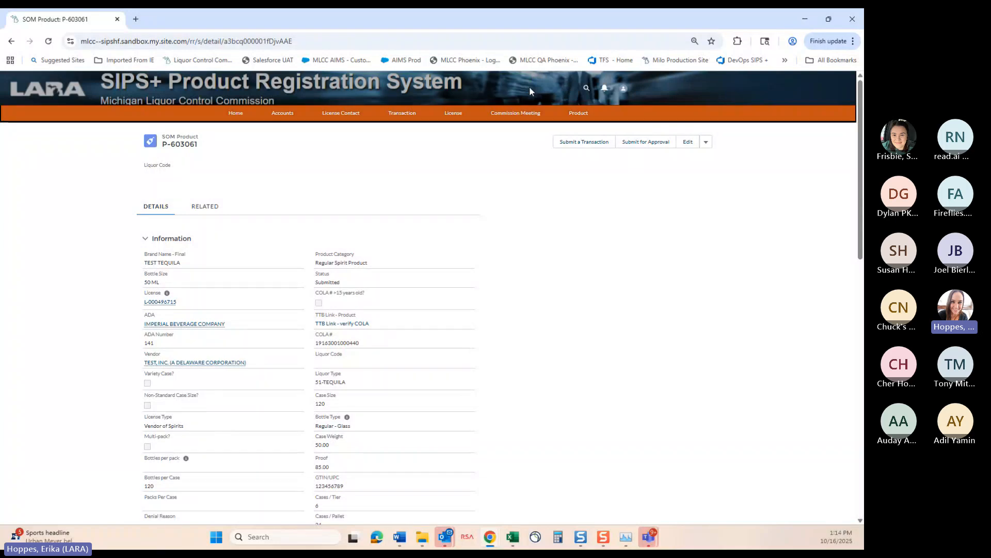
left_click(579, 114)
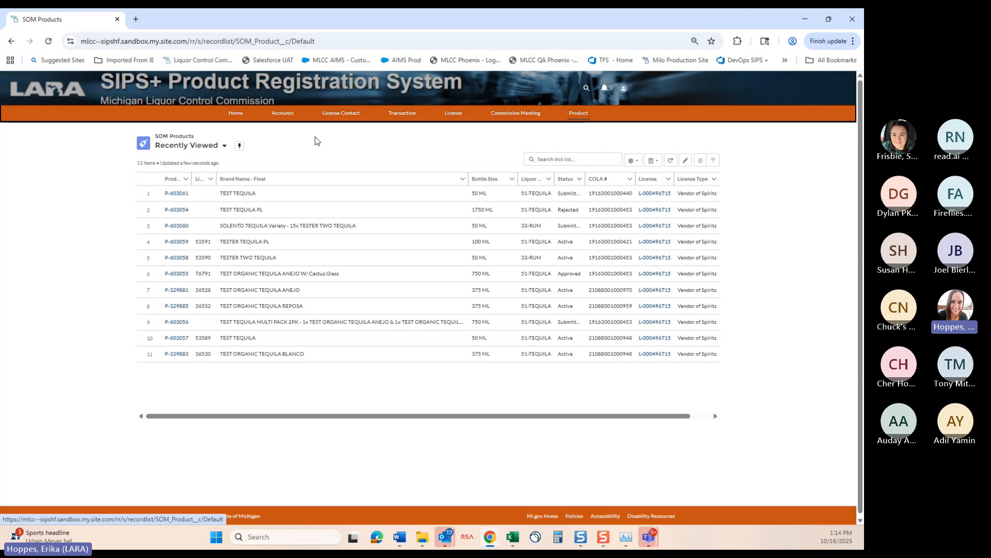
left_click(200, 150)
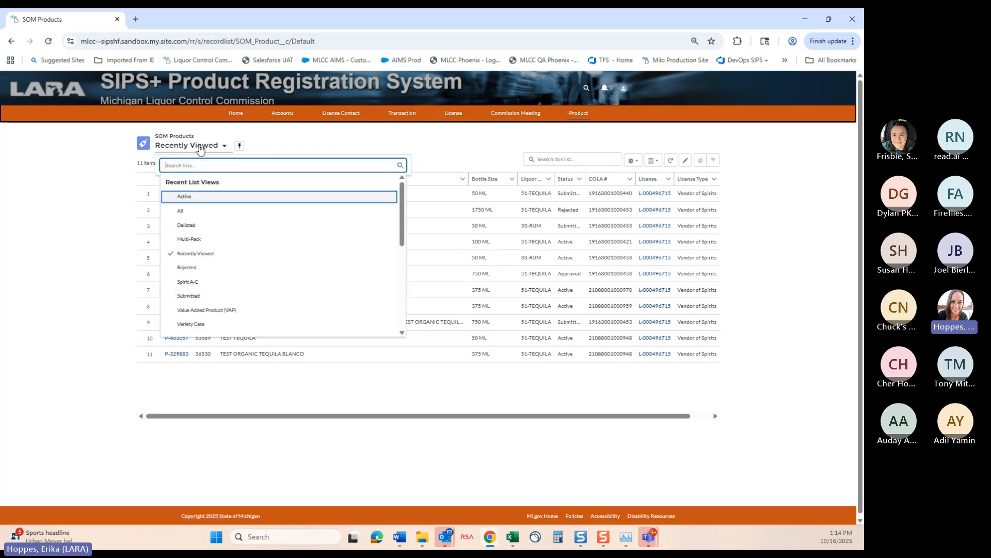
left_click(208, 294)
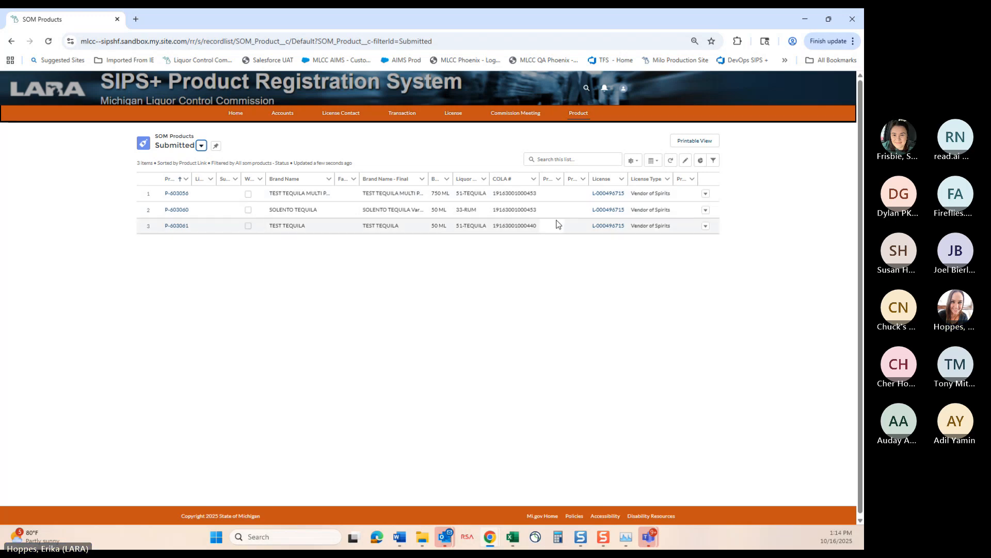
left_click(583, 116)
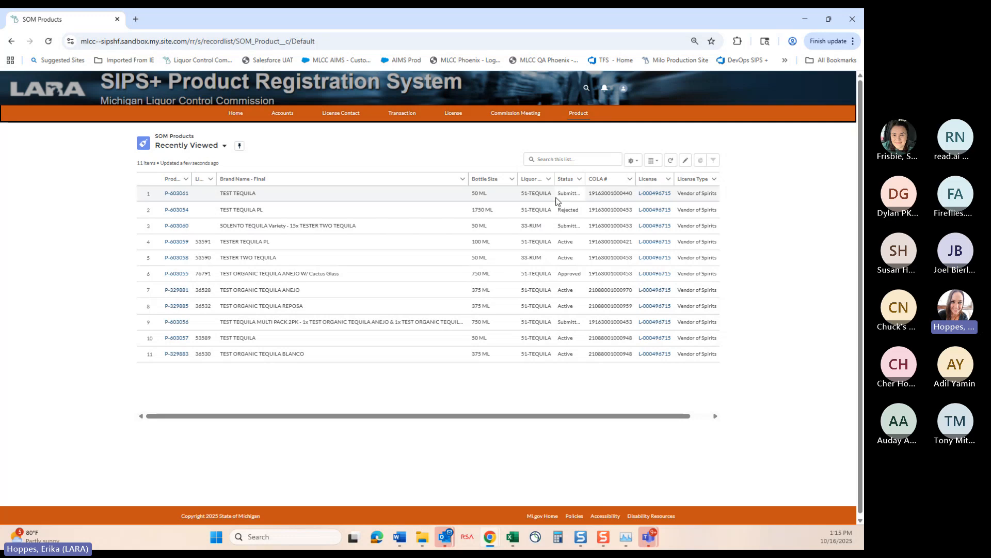
Open license L-000496715 and start a new product registration.
left_click(578, 114)
left_click(454, 113)
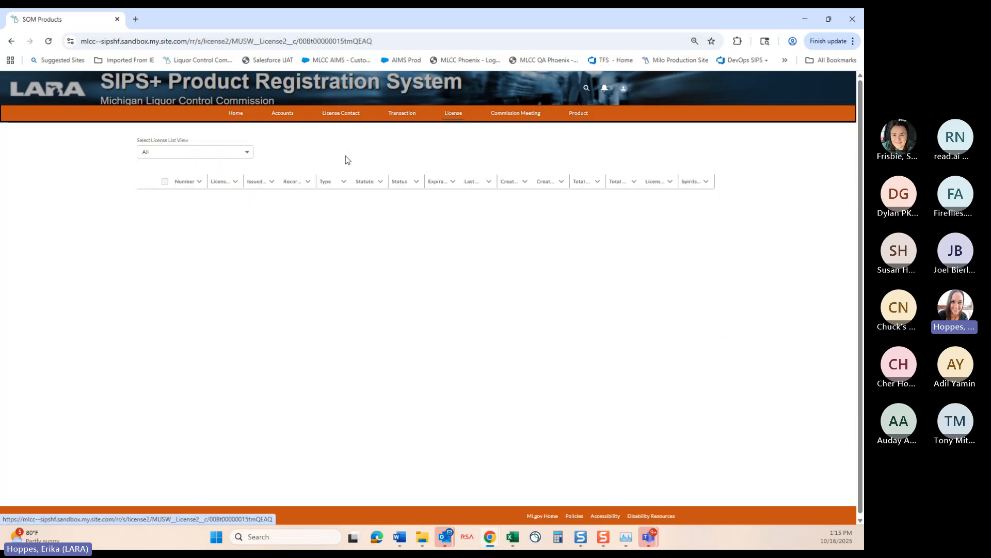
left_click(185, 197)
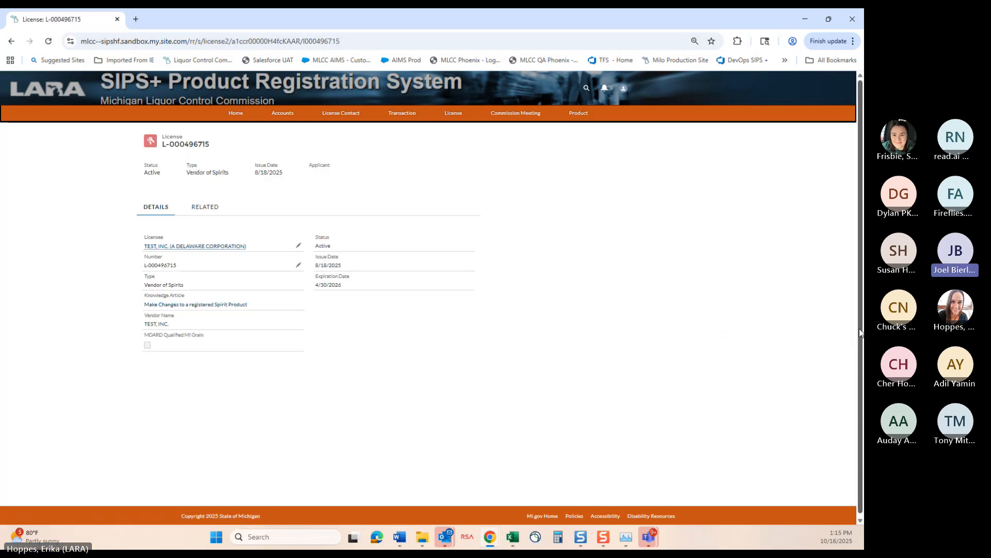
left_click(681, 142)
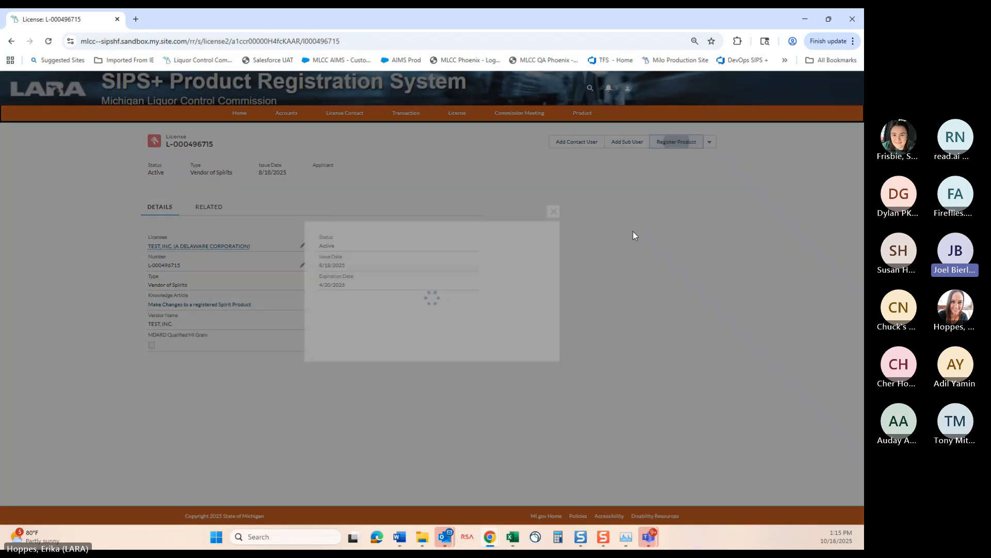
Choose Regular Spirit Product, continue to the form and place the cursor in Brand Name.
left_click(470, 274)
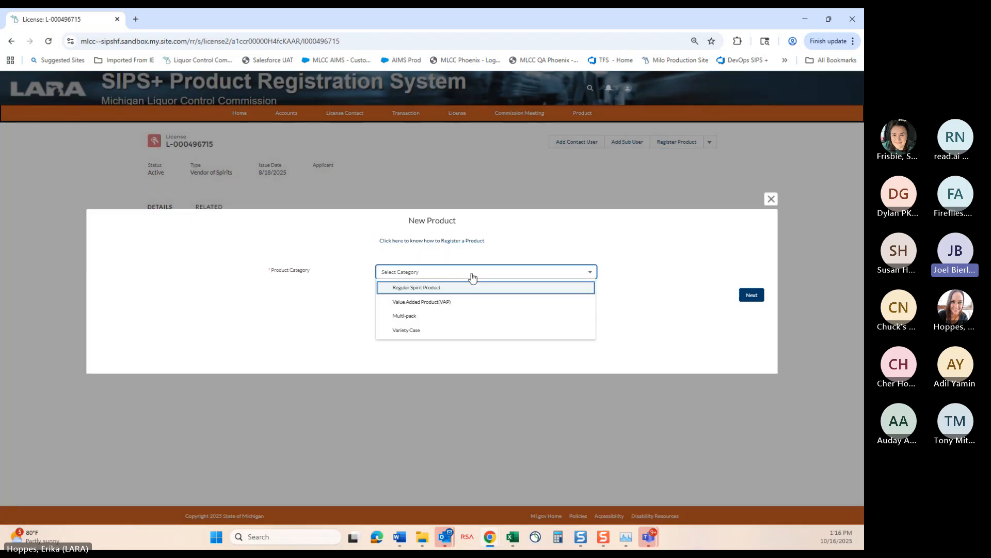
left_click(449, 288)
left_click(749, 294)
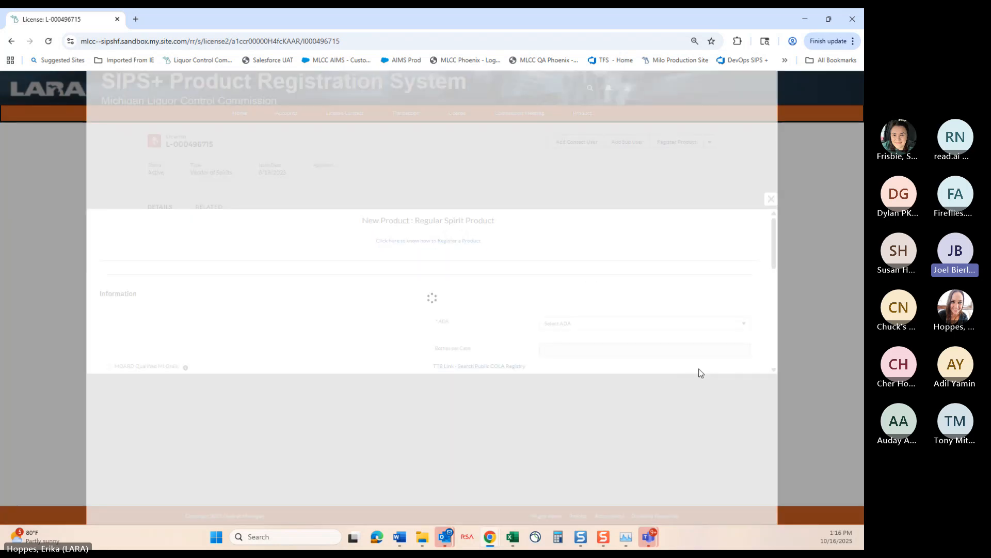
scroll(560, 332, "down", 2)
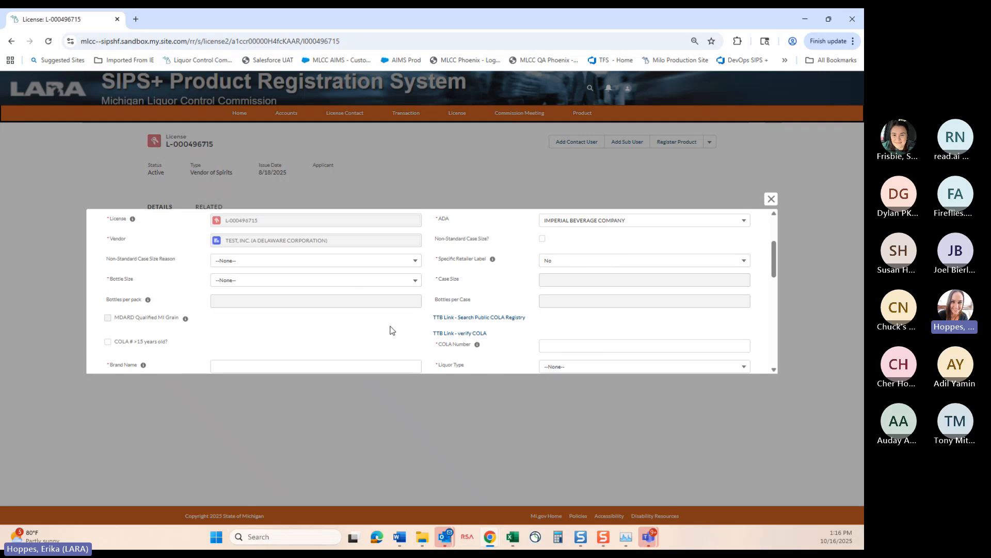
scroll(382, 330, "down", 2)
left_click(221, 265)
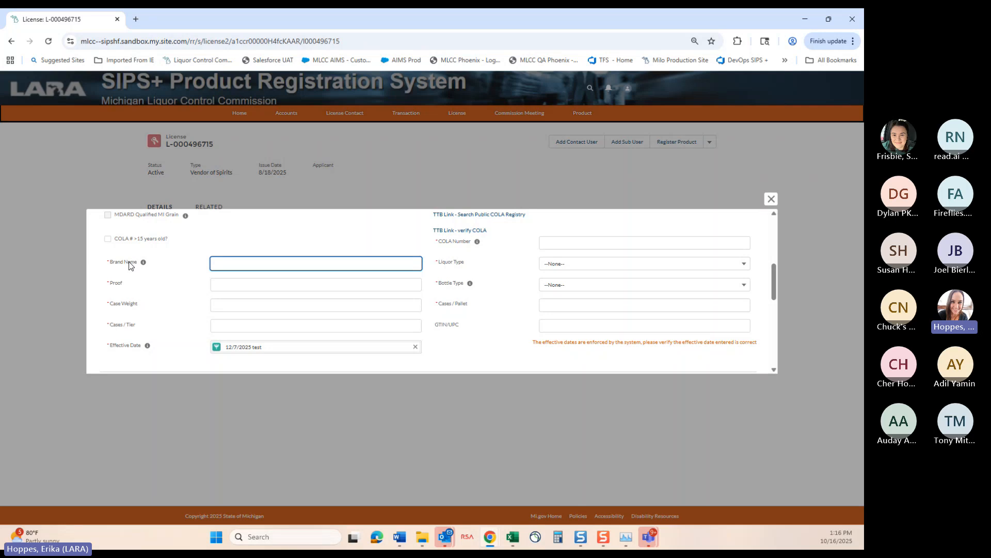
mouse_move(153, 266)
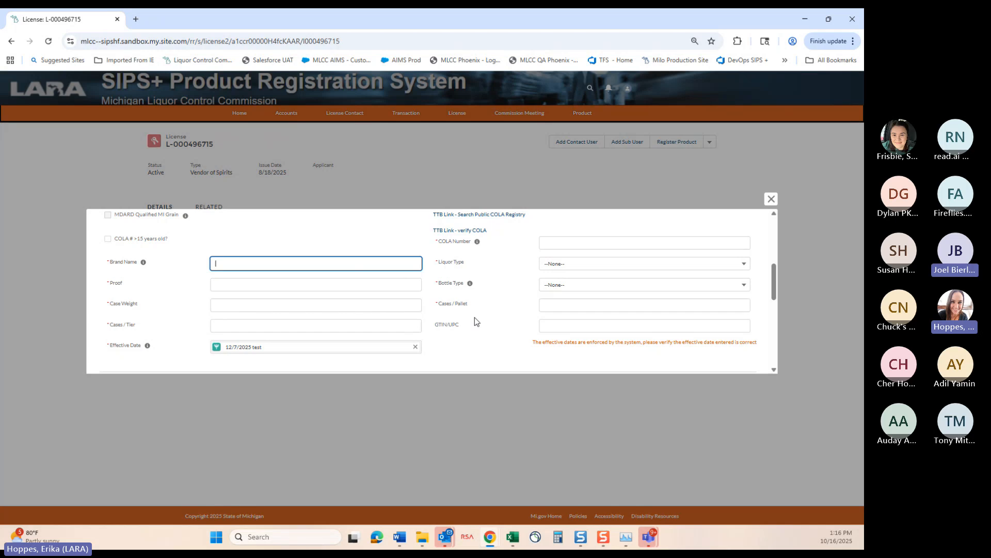
Review the TTB Fields and Price Information sections, then close the Regular Spirit form without saving.
scroll(475, 317, "down", 2)
scroll(475, 320, "down", 1)
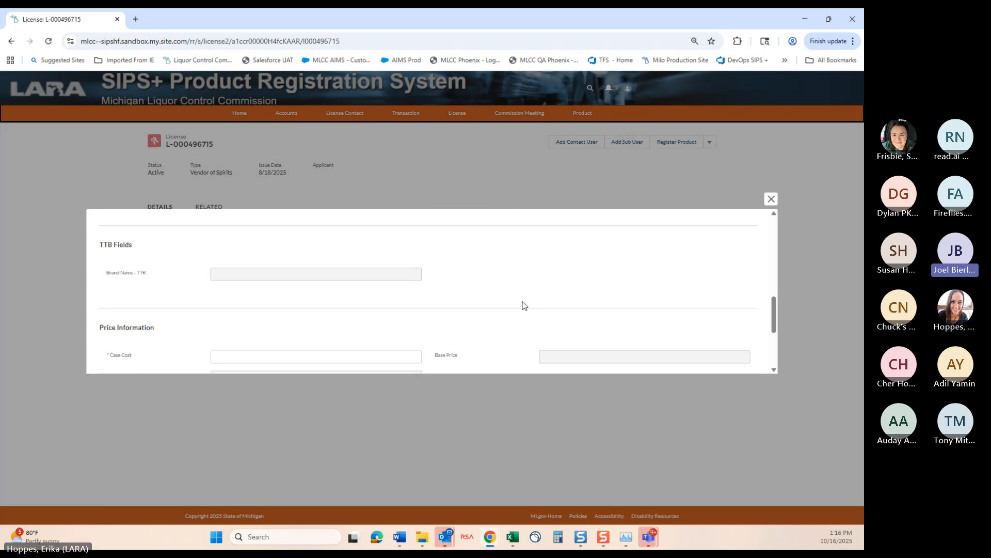
scroll(522, 305, "up", 1)
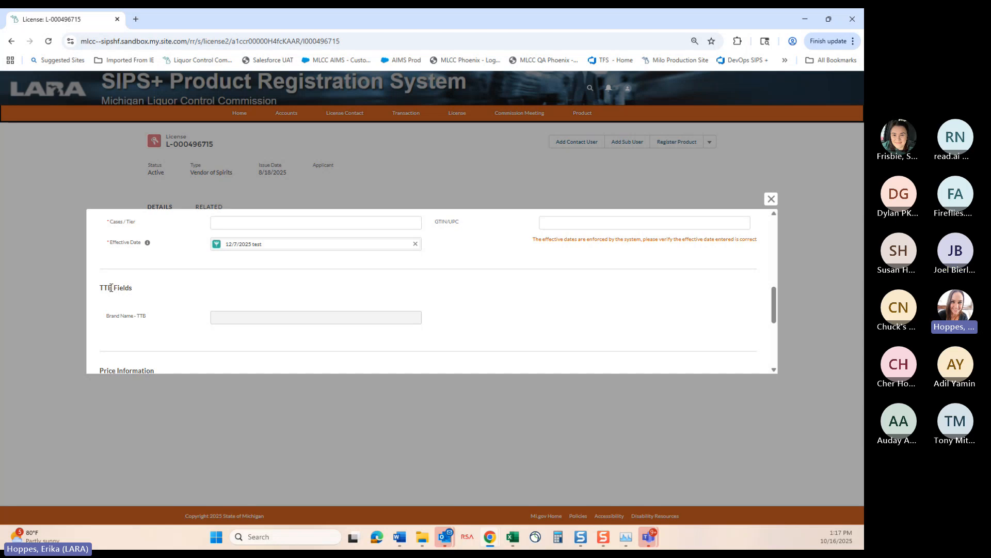
left_click_drag(130, 288, 100, 287)
left_click(136, 307)
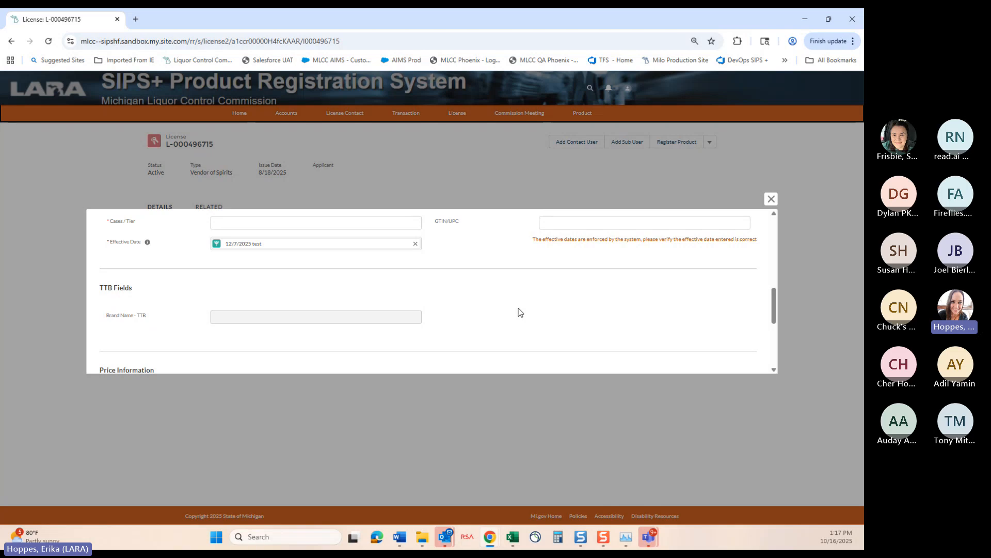
scroll(524, 309, "up", 4)
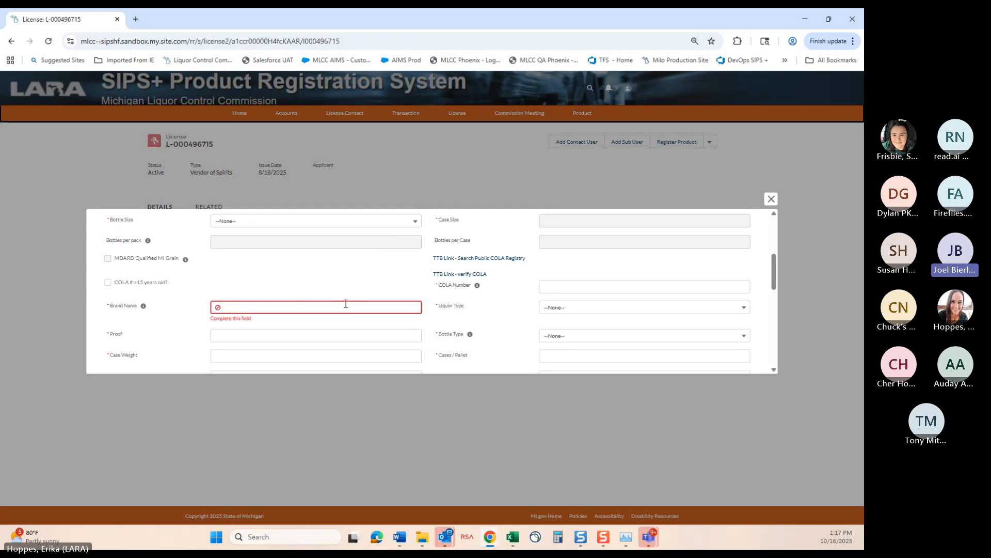
left_click(771, 200)
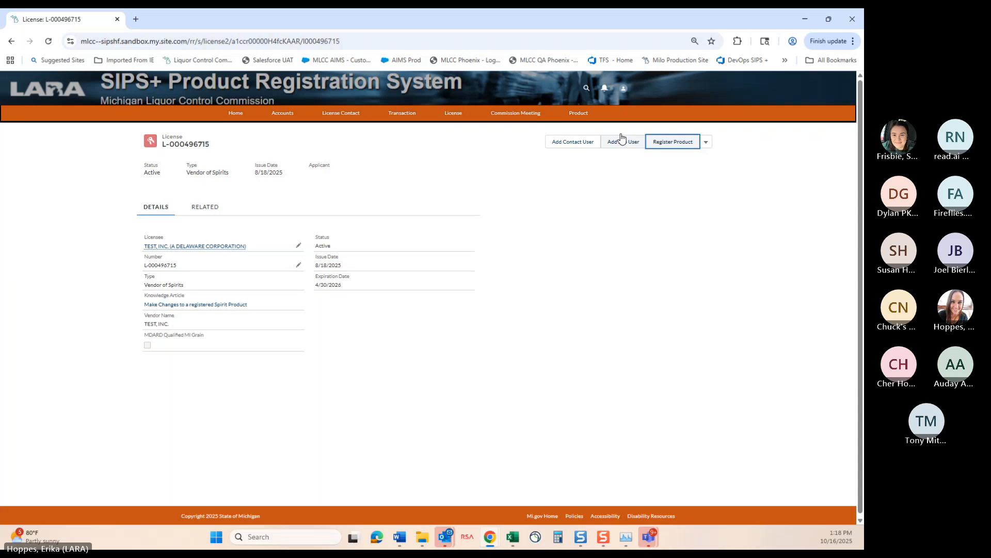
Go to the SOM Products Recently Viewed list.
left_click(578, 113)
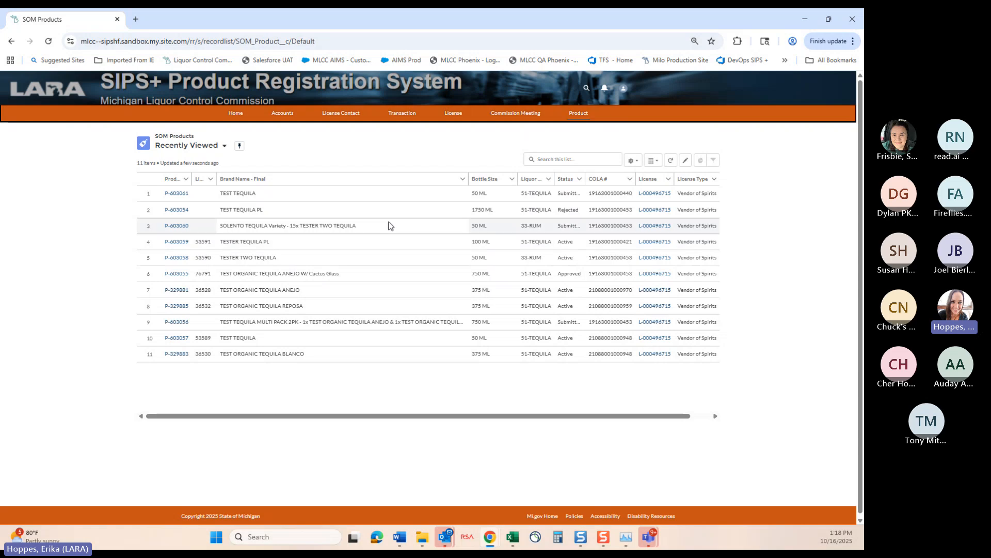
Switch the product list view to Active, then Delisted, then Value Added Product (VAP).
left_click(190, 146)
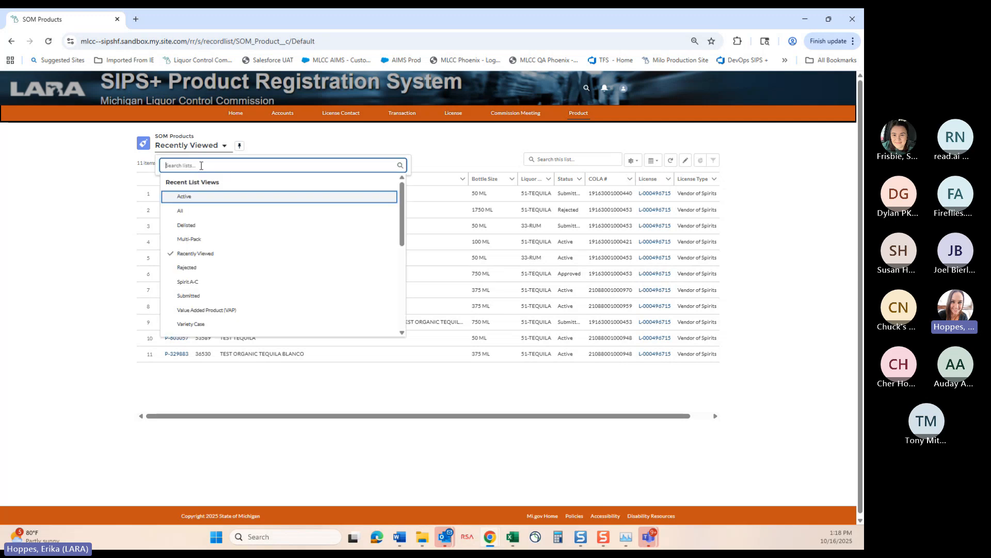
left_click(206, 200)
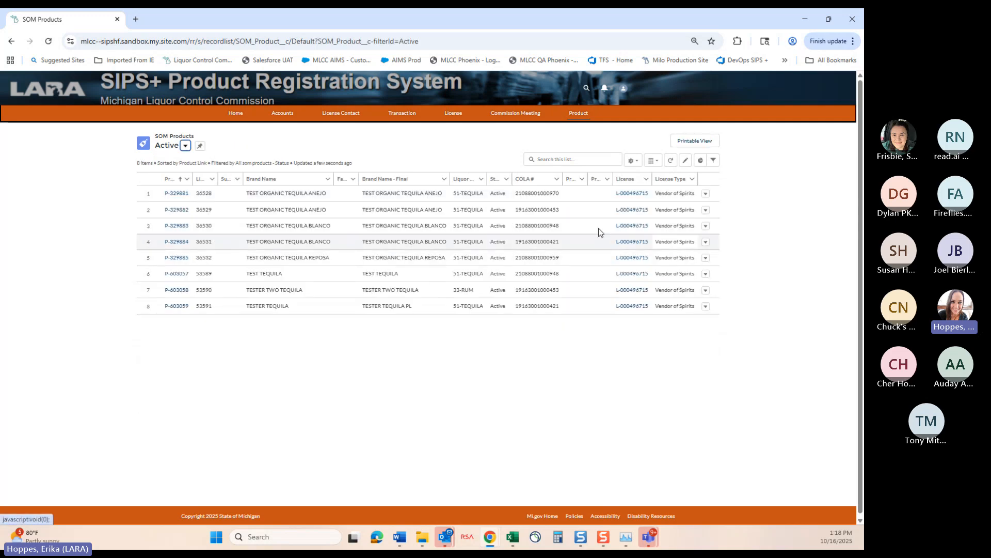
left_click(184, 146)
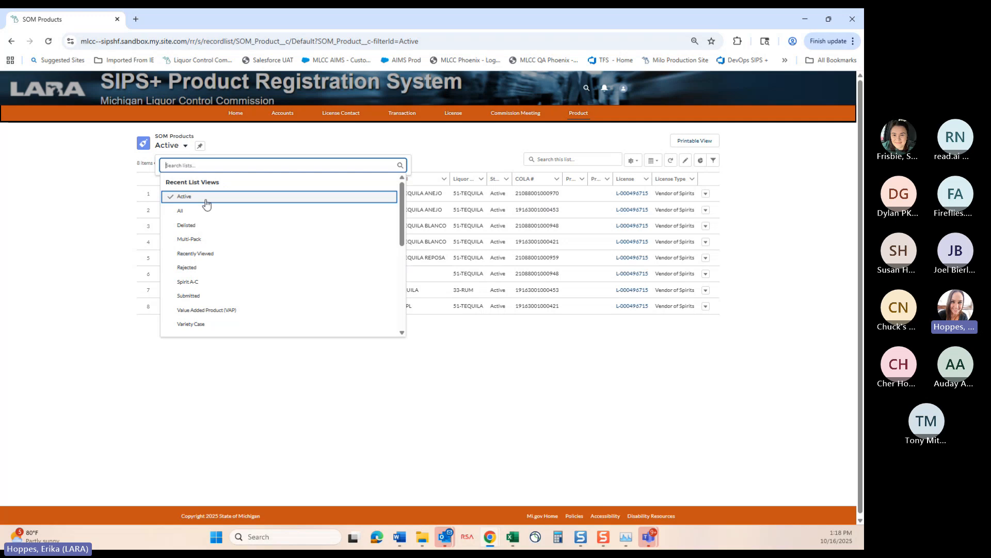
left_click(201, 225)
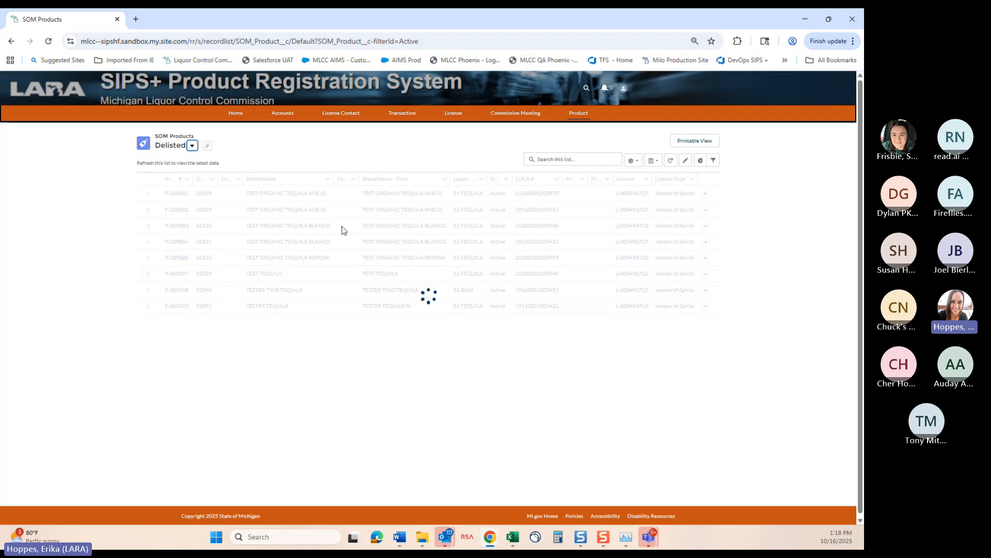
left_click(190, 146)
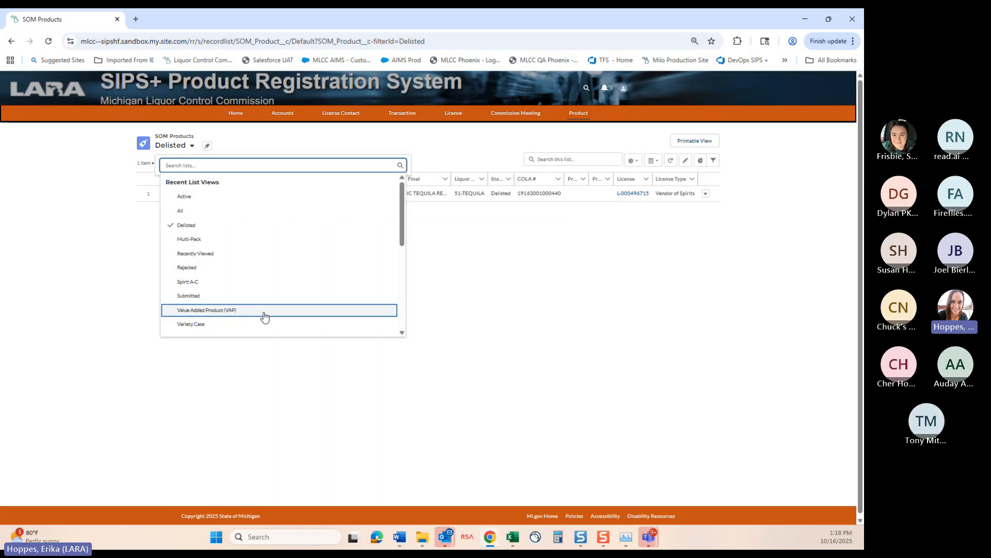
left_click(250, 310)
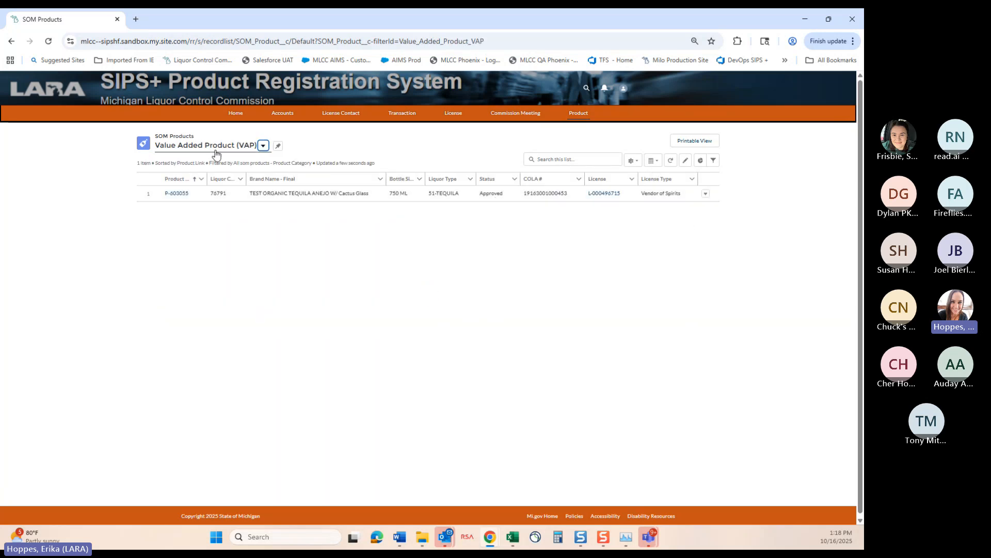
View the Submitted and Rejected product lists, then return to the License list.
left_click(264, 147)
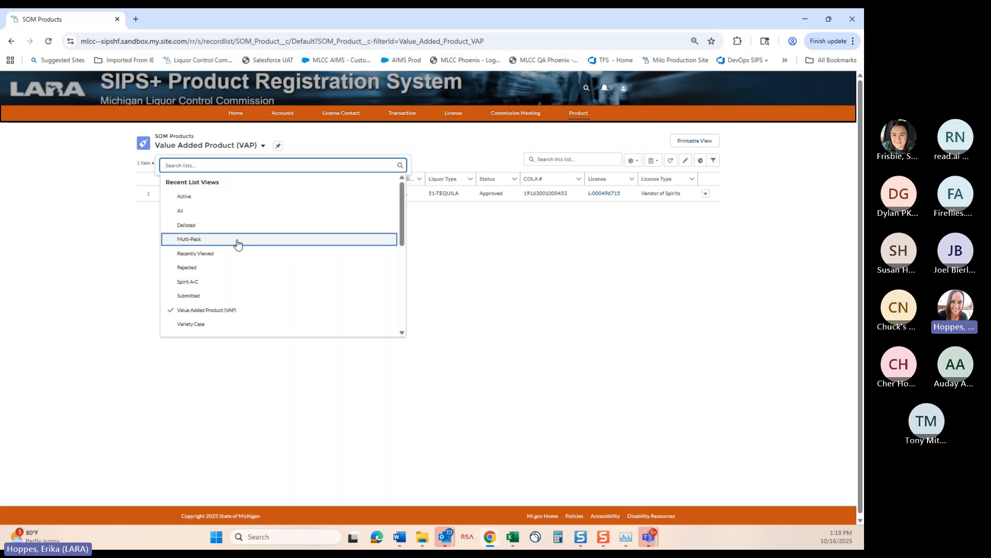
left_click(206, 295)
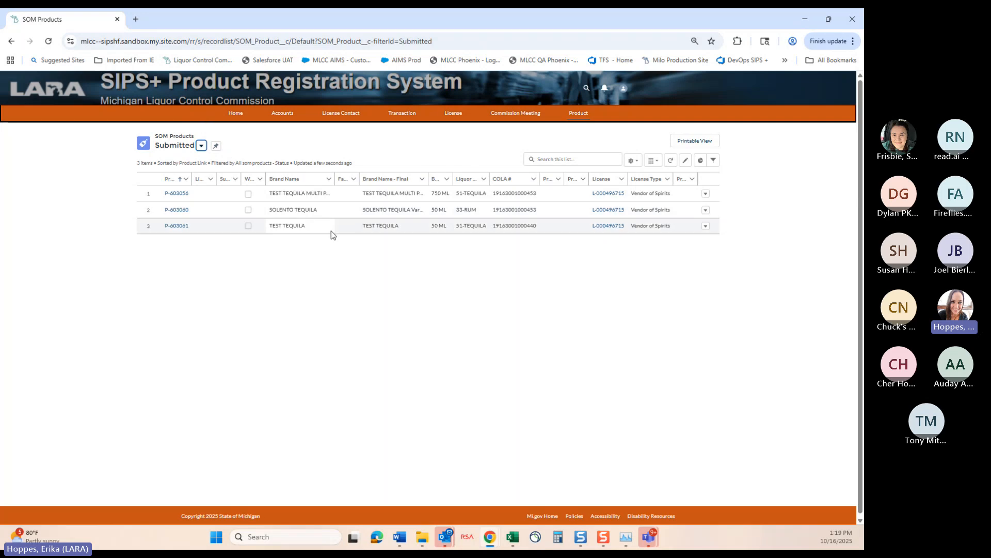
left_click(201, 146)
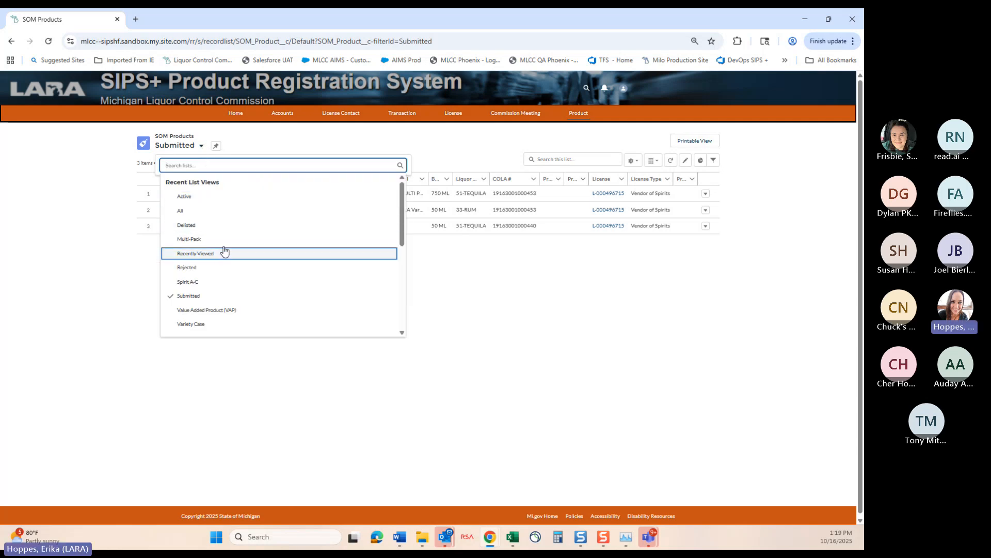
left_click(217, 268)
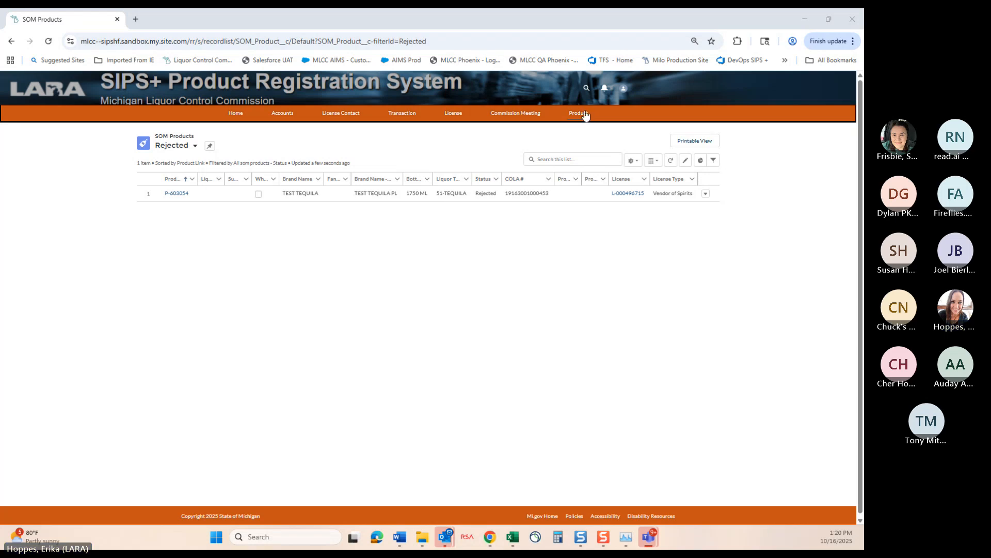
left_click(455, 113)
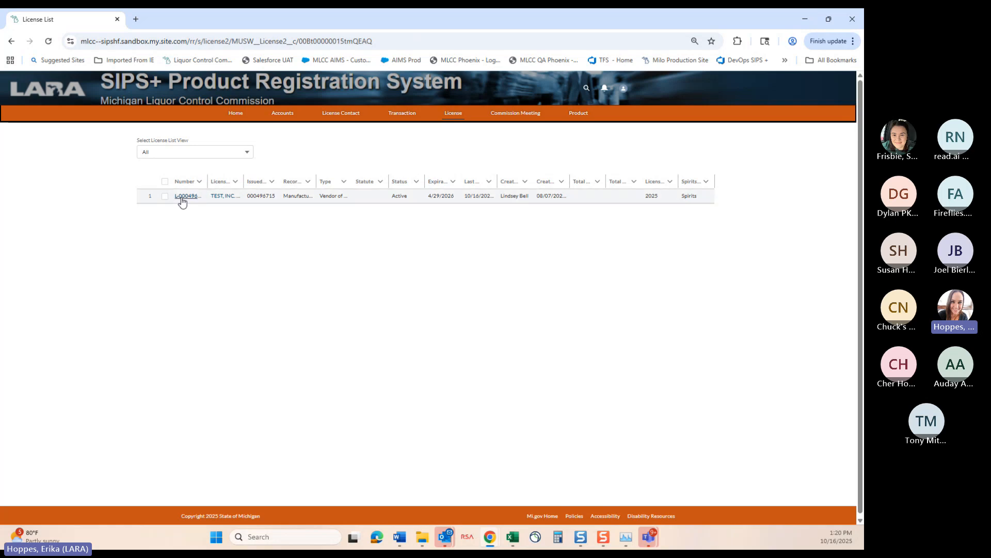
On license L-000496715, register a new product with category Value Added Product(VAP).
left_click(181, 196)
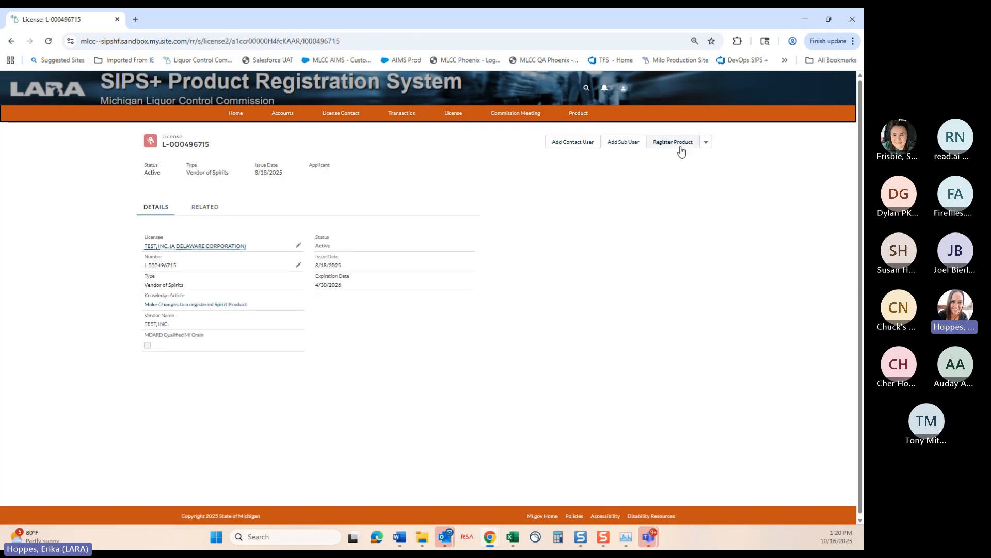
left_click(677, 146)
left_click(496, 272)
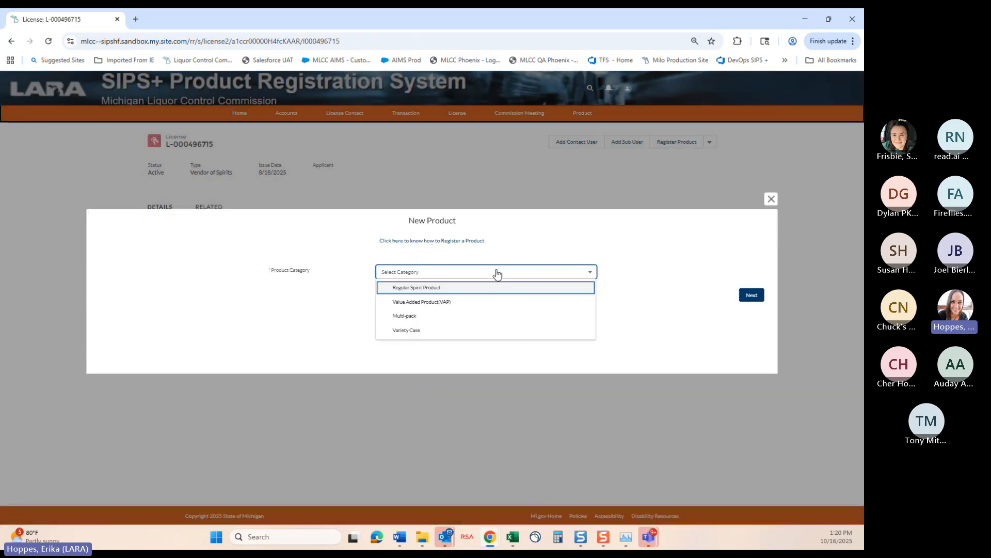
left_click(443, 302)
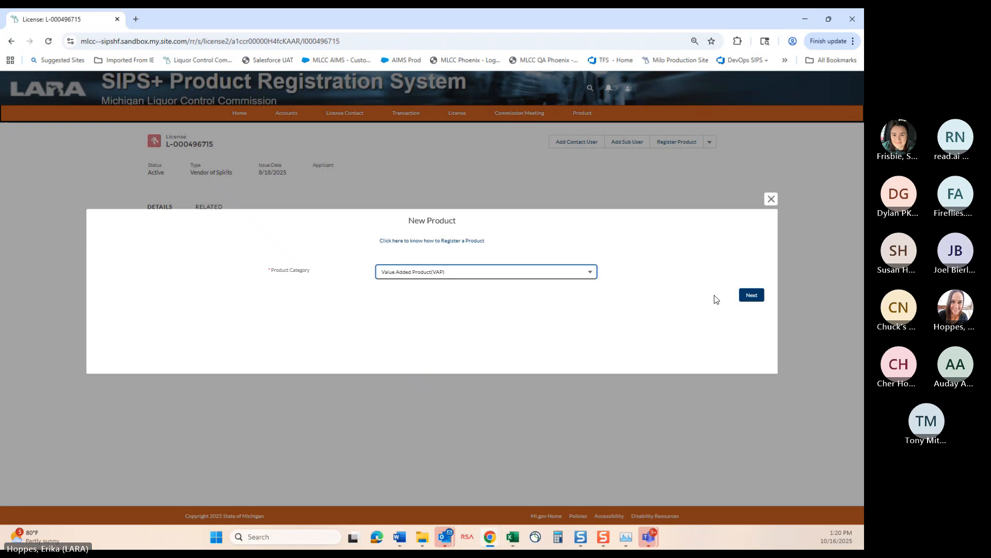
left_click(761, 301)
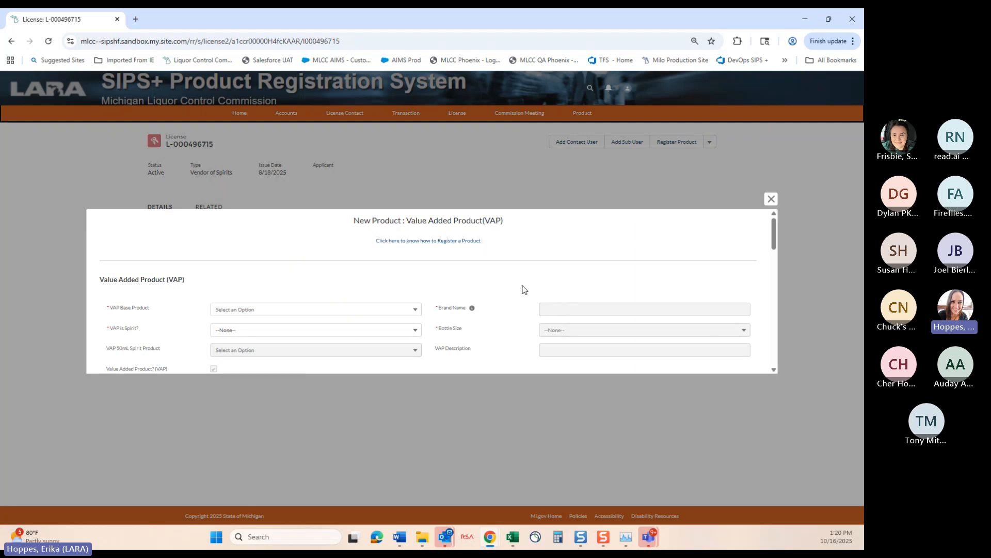
Select TEST ORGANIC TEQUILA ANEJO - 36529 - 750 ML as the VAP base product.
scroll(524, 288, "down", 1)
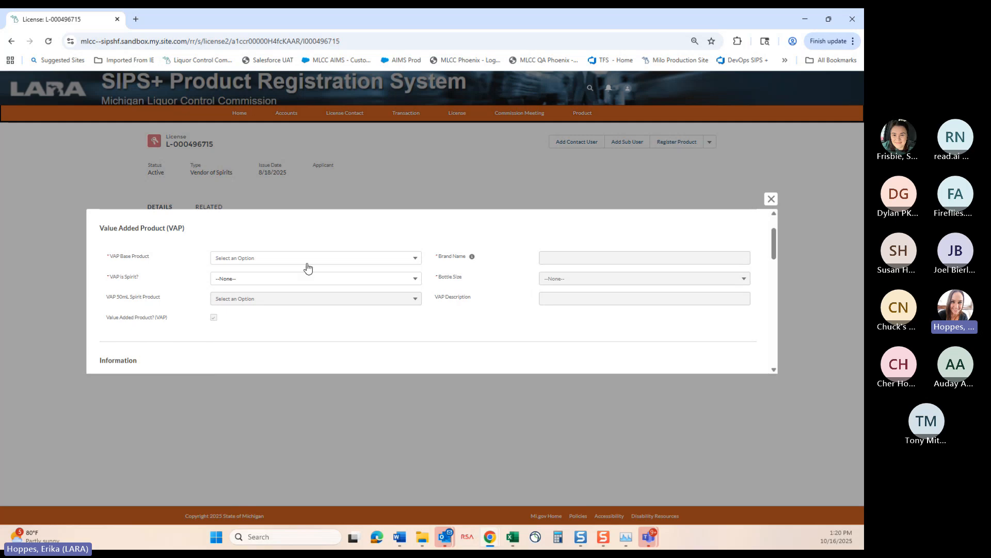
left_click(415, 260)
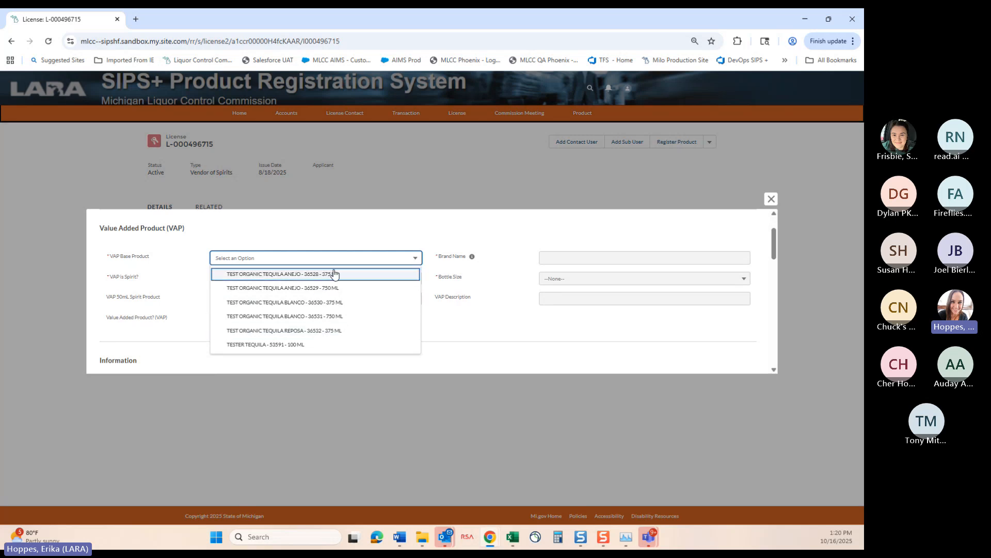
left_click(330, 288)
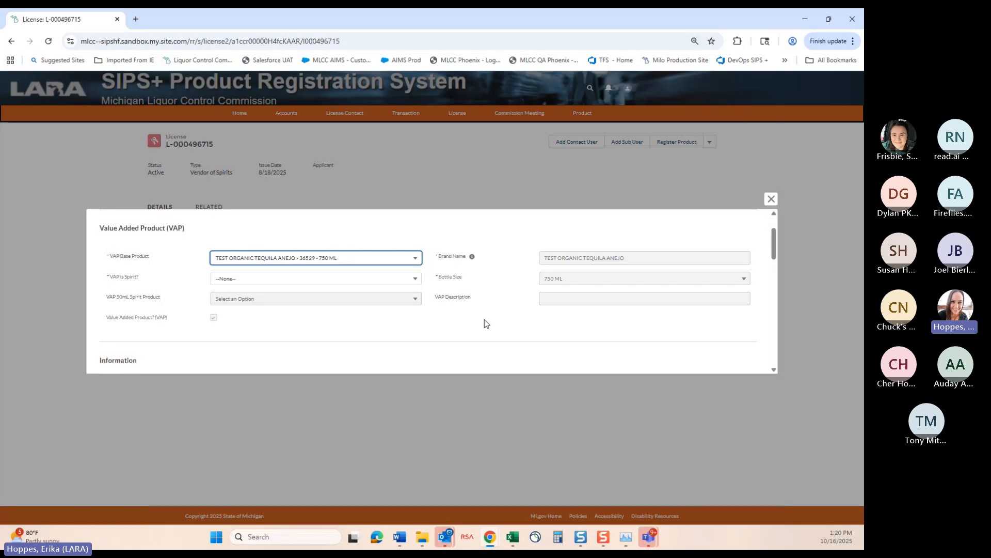
Set the 'VAP is Spirit?' answer to No.
left_click(416, 282)
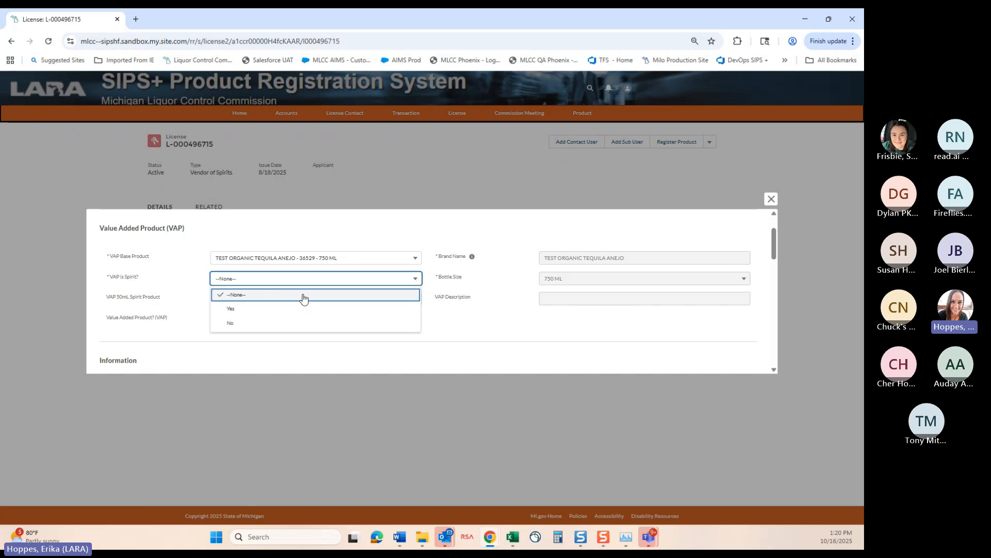
left_click(267, 313)
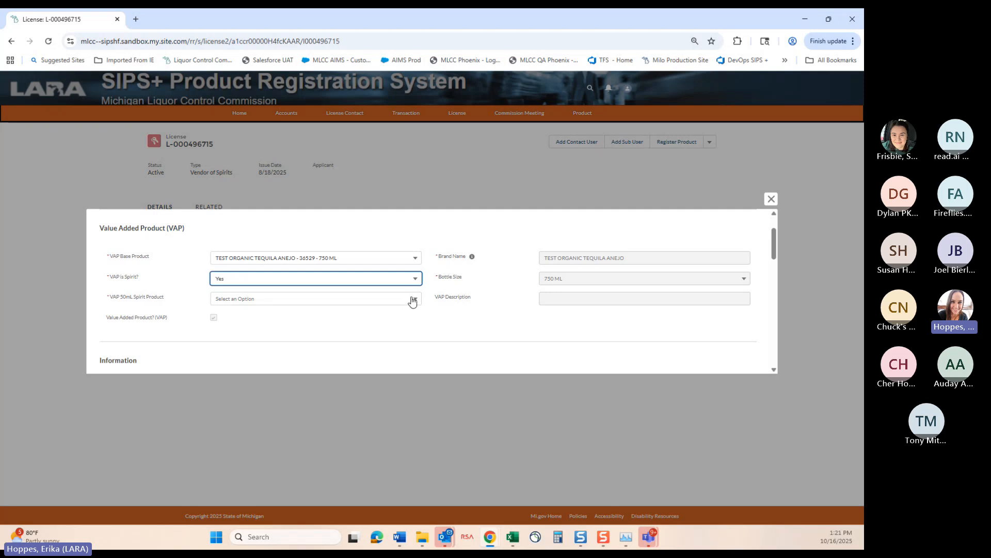
left_click(413, 301)
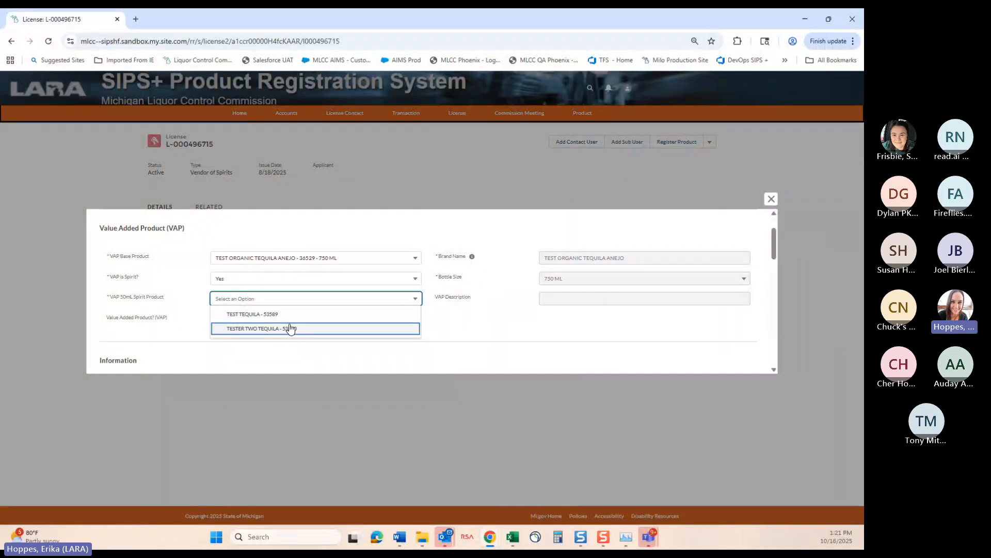
left_click(392, 279)
left_click(332, 297)
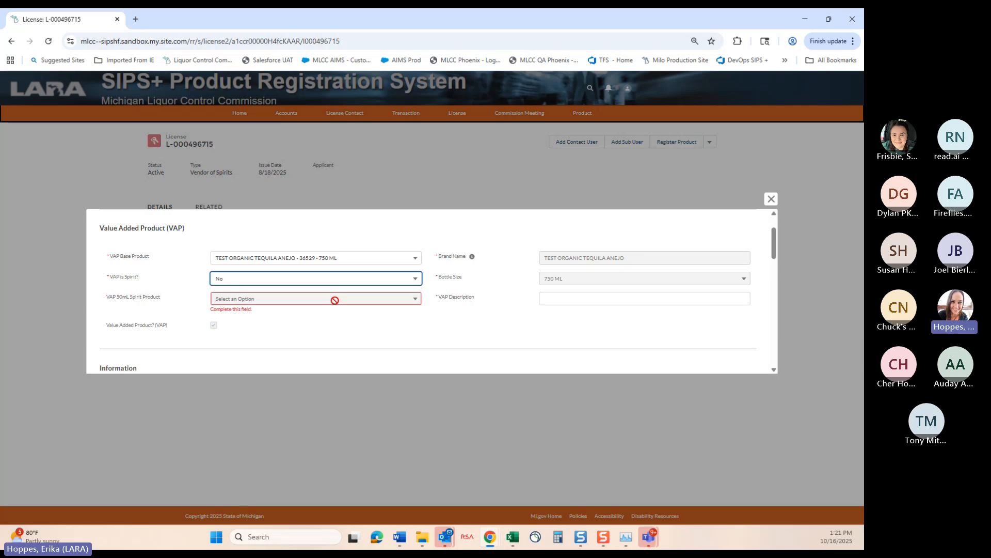
left_click(556, 301)
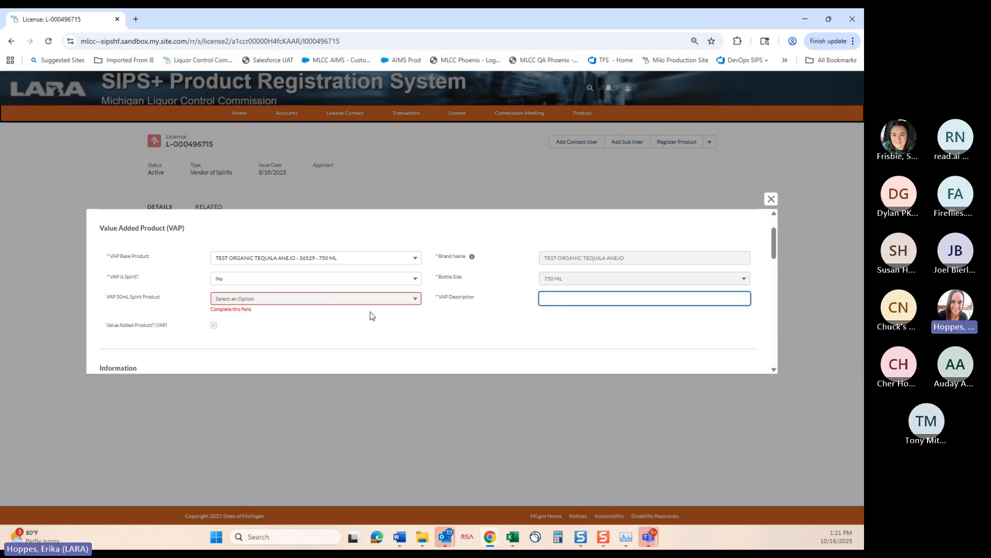
left_click(405, 282)
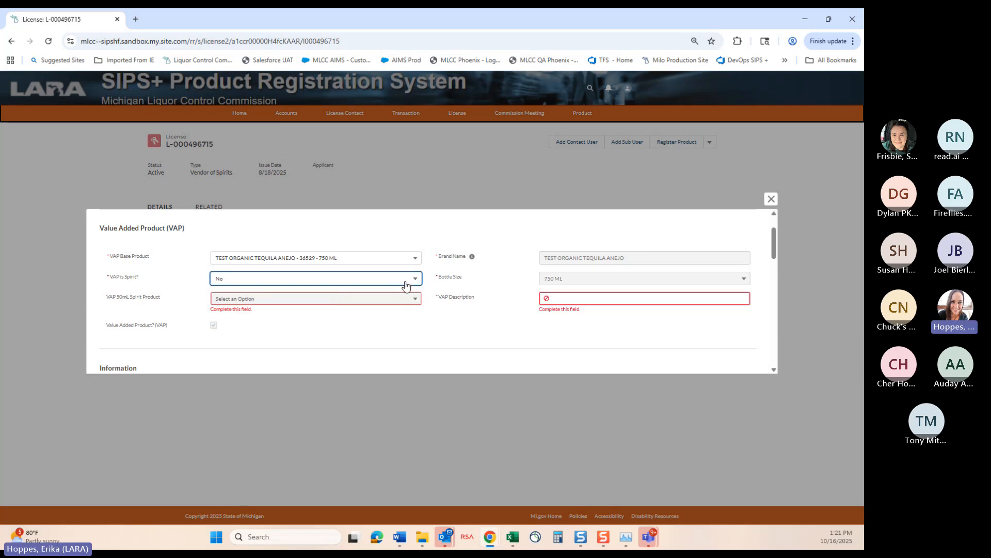
left_click(307, 291)
left_click(364, 284)
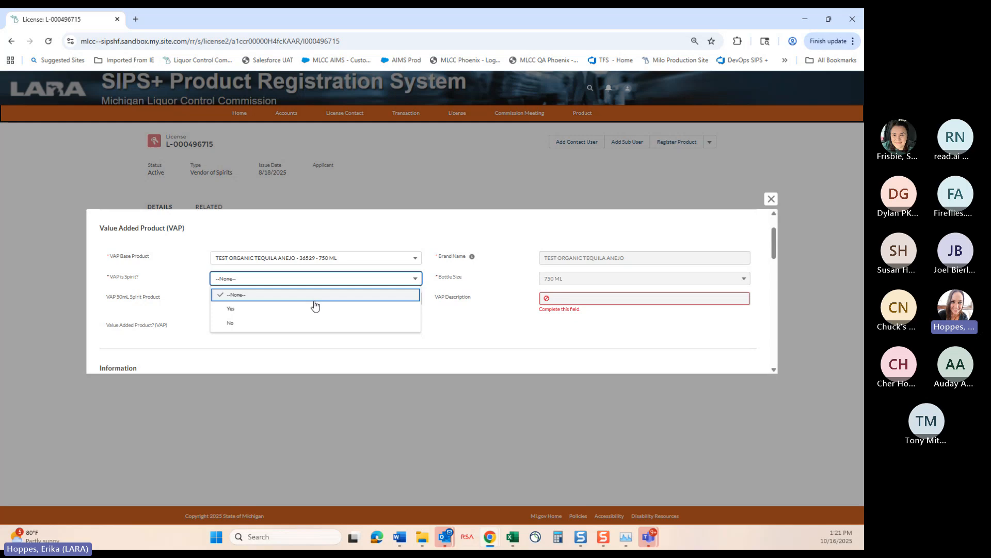
left_click(281, 323)
Enter 'Two Glasses' as the VAP description.
left_click(590, 300)
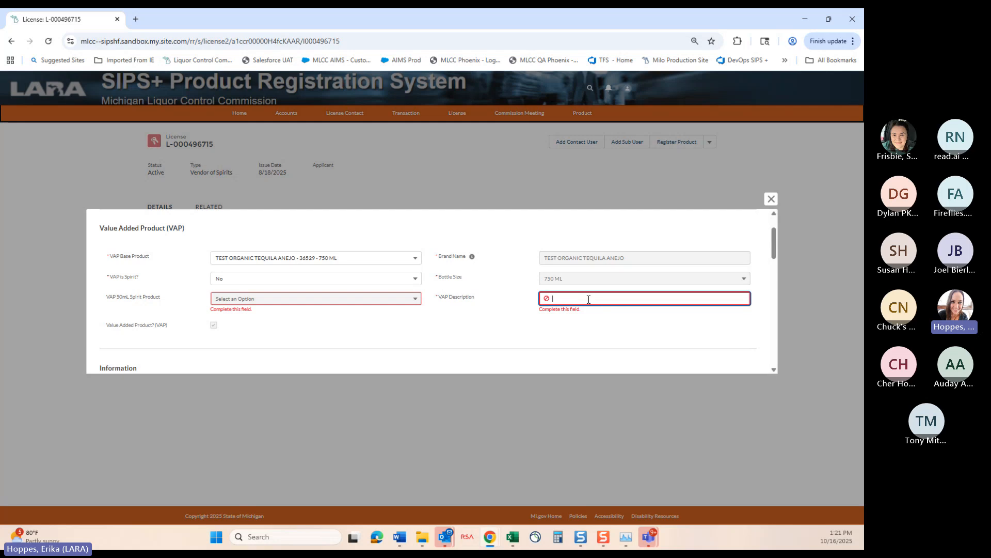
type("Two Glasses")
left_click(489, 333)
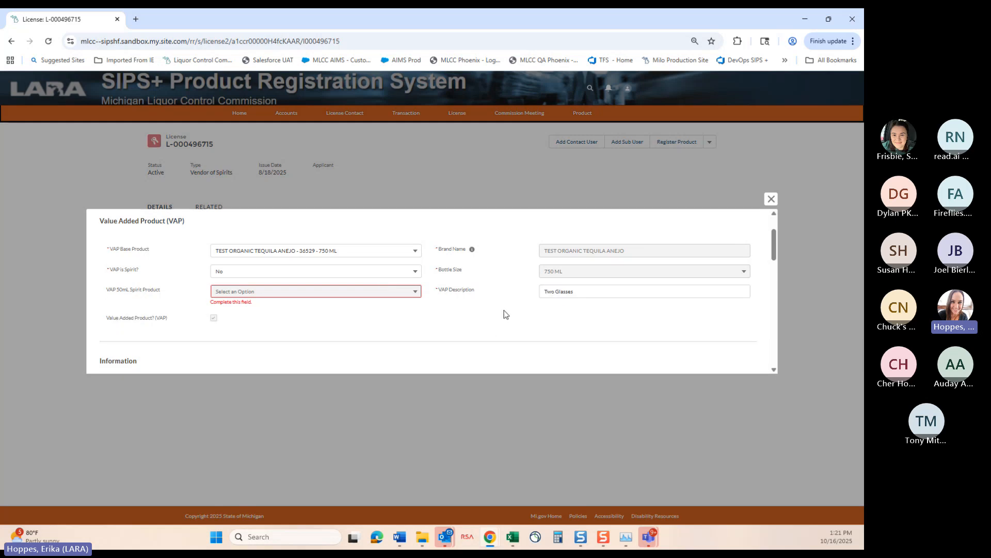
Mark the case as non-standard because case weight exceeded 65 pounds, with case size 10.
scroll(506, 314, "down", 1)
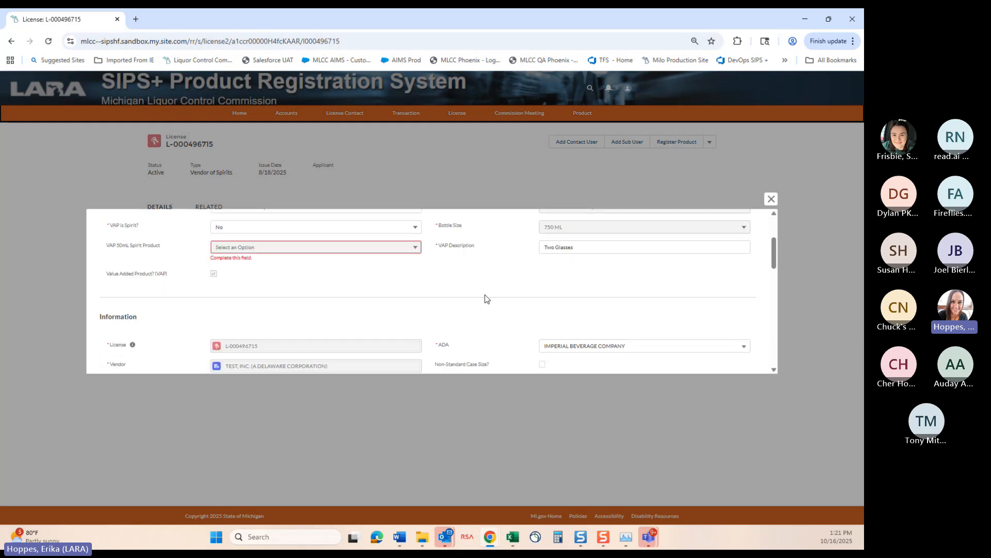
scroll(321, 262, "up", 1)
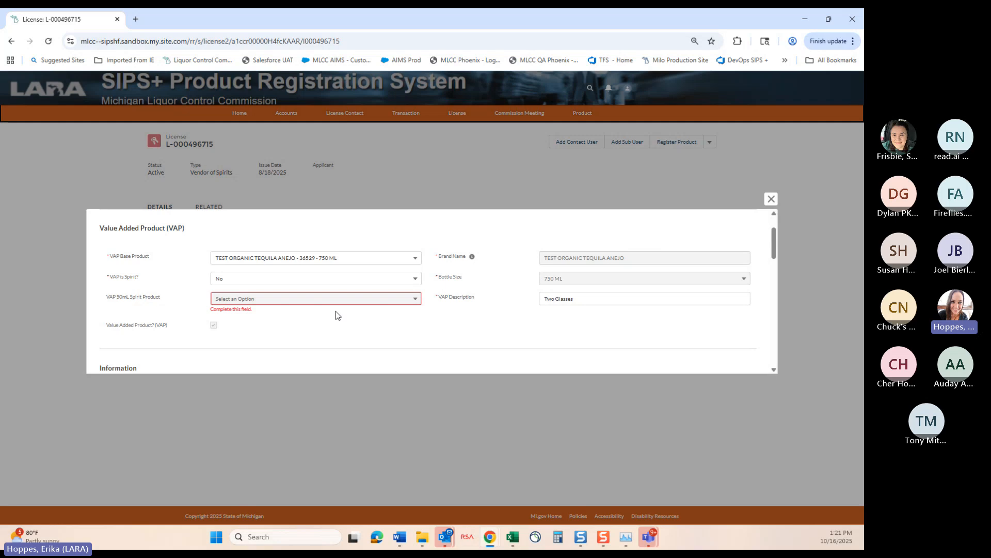
scroll(395, 323, "down", 3)
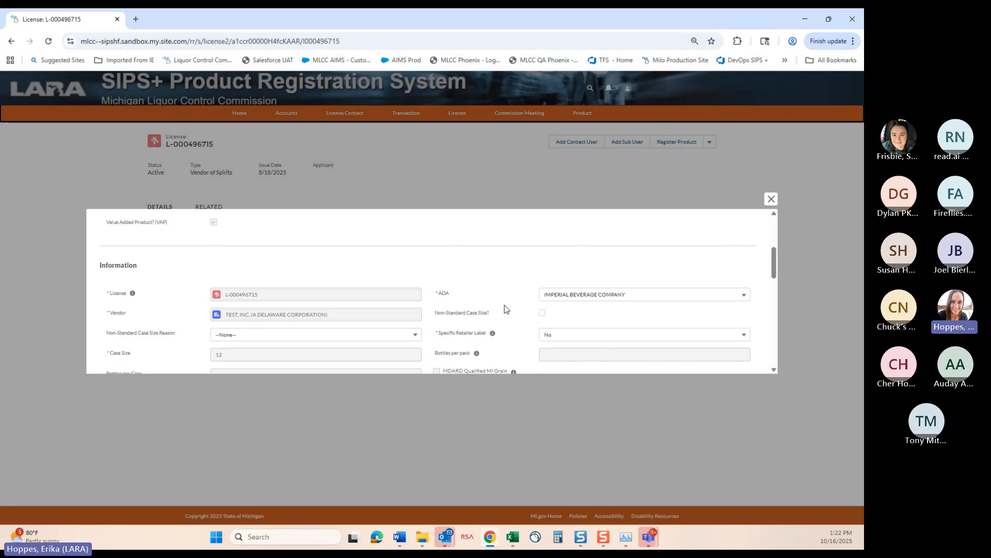
scroll(506, 312, "down", 1)
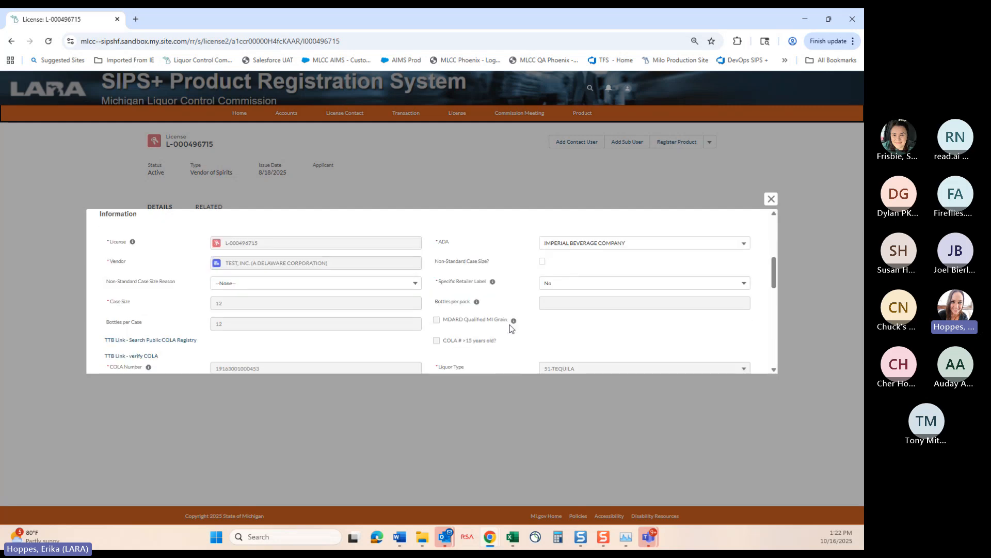
scroll(513, 327, "down", 1)
scroll(519, 326, "up", 1)
left_click(542, 261)
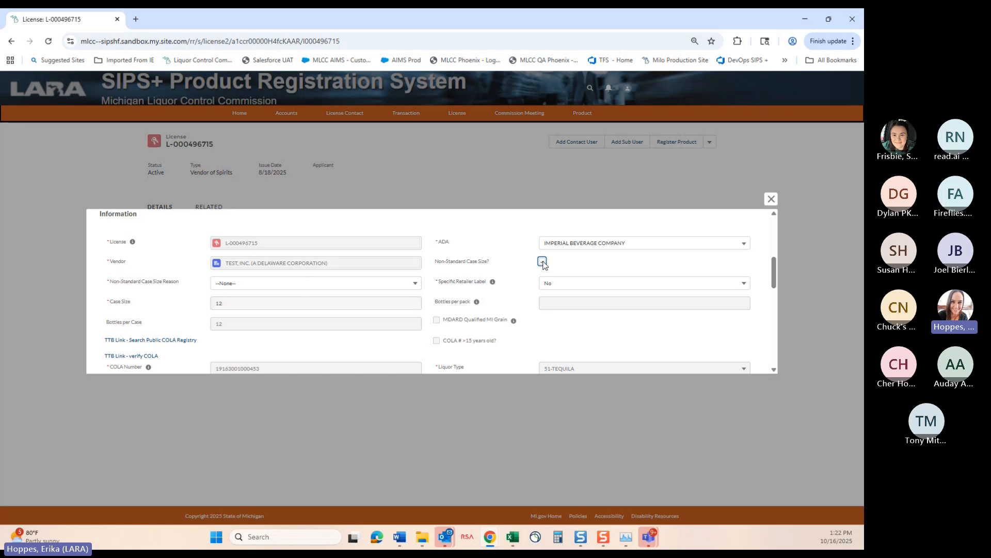
left_click(359, 283)
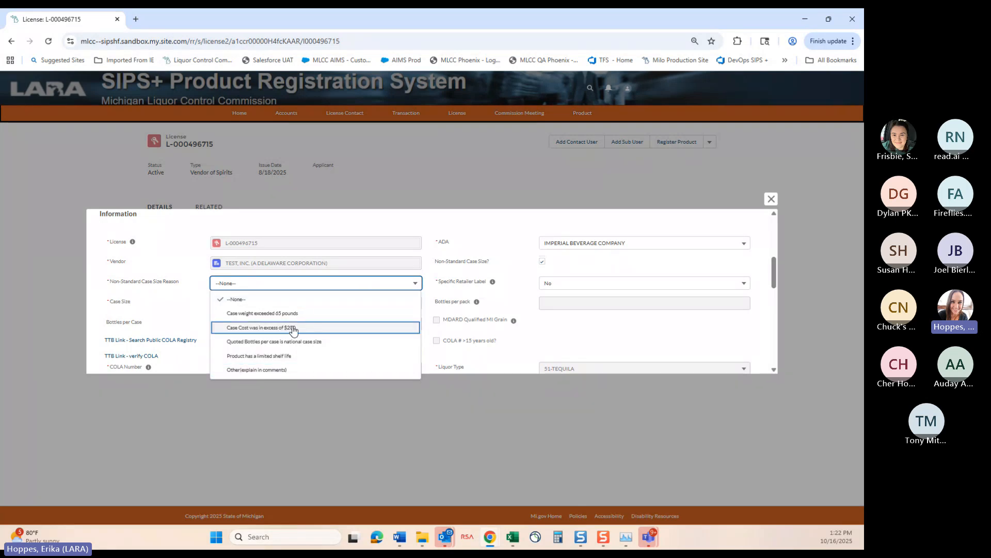
left_click(305, 314)
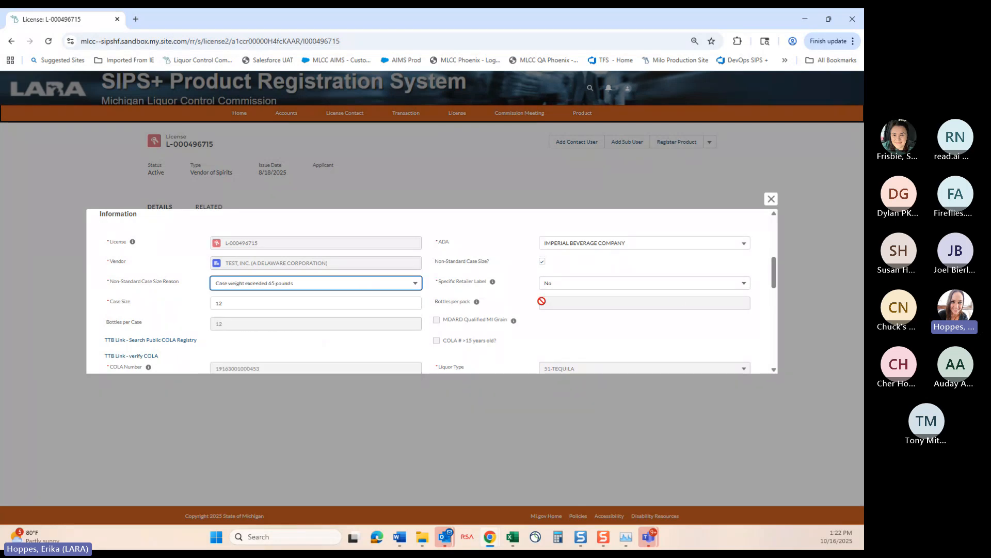
left_click(237, 304)
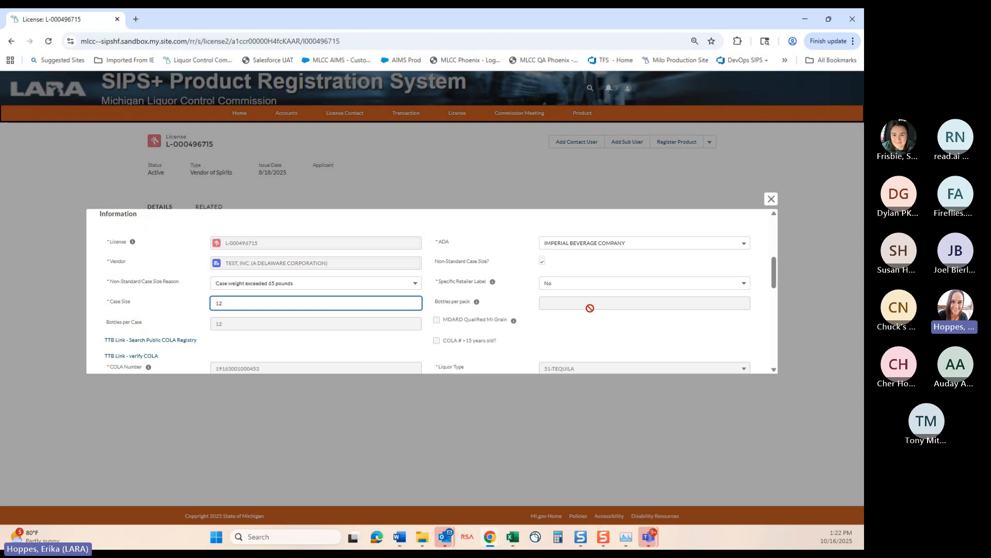
key("BackSpace")
type("10")
left_click(587, 316)
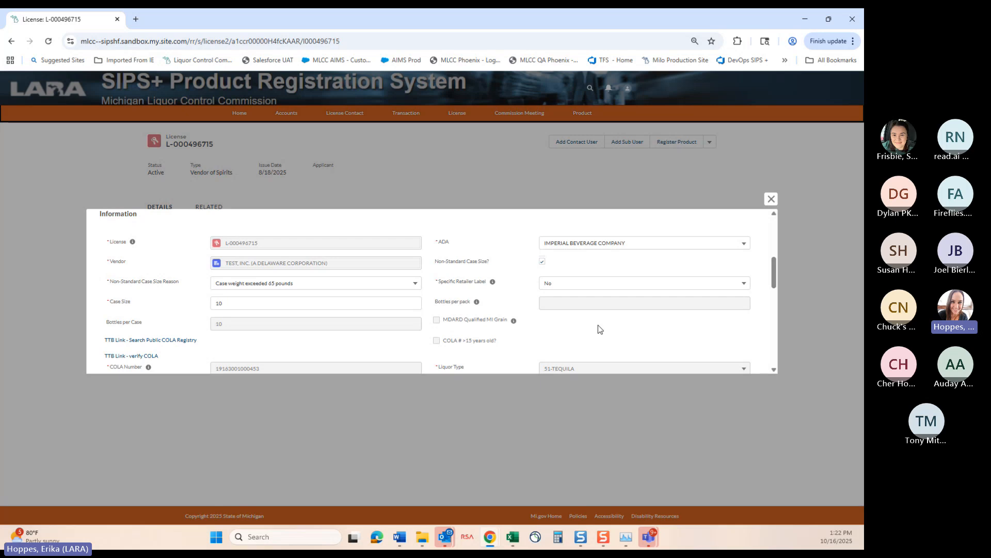
Enter case weight 50, 50 cases per pallet, 10 cases per tier and GTIN/UPC 123654.
scroll(598, 323, "down", 1)
scroll(598, 323, "down", 1)
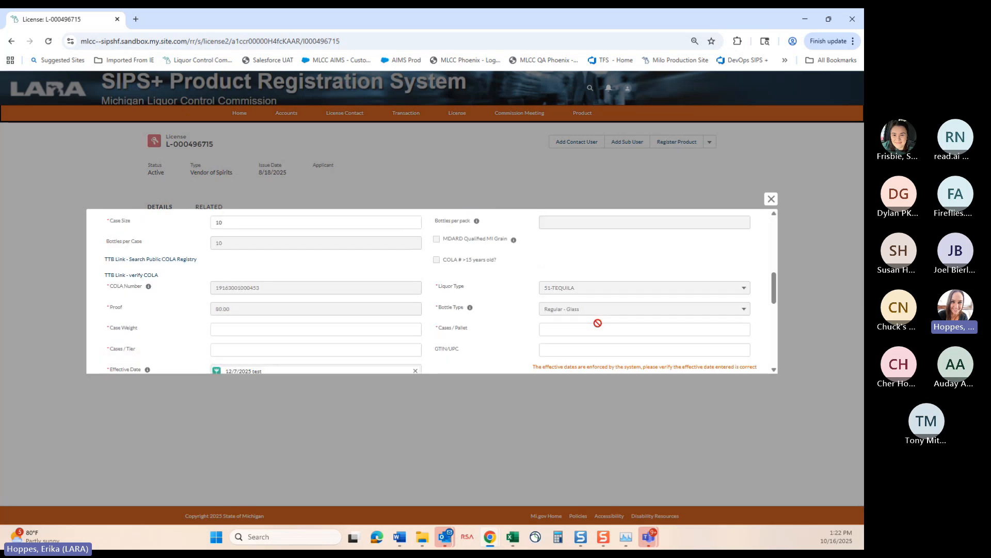
scroll(597, 323, "down", 1)
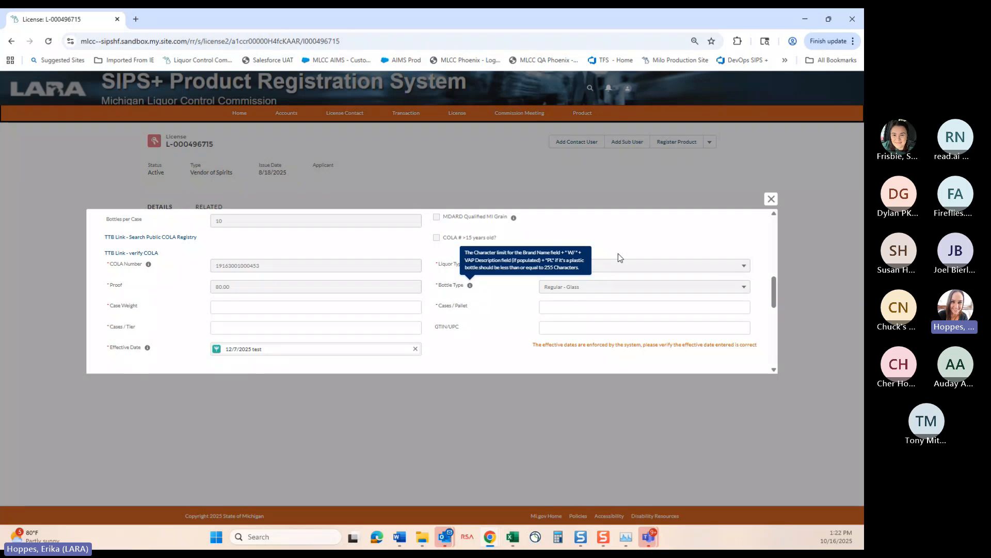
left_click(274, 308)
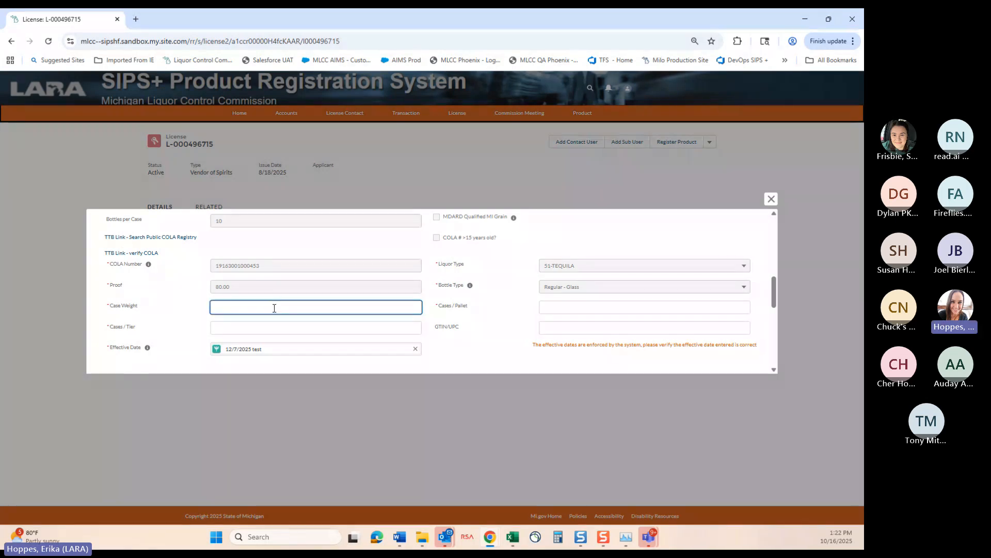
type("50")
key("Tab")
type("48")
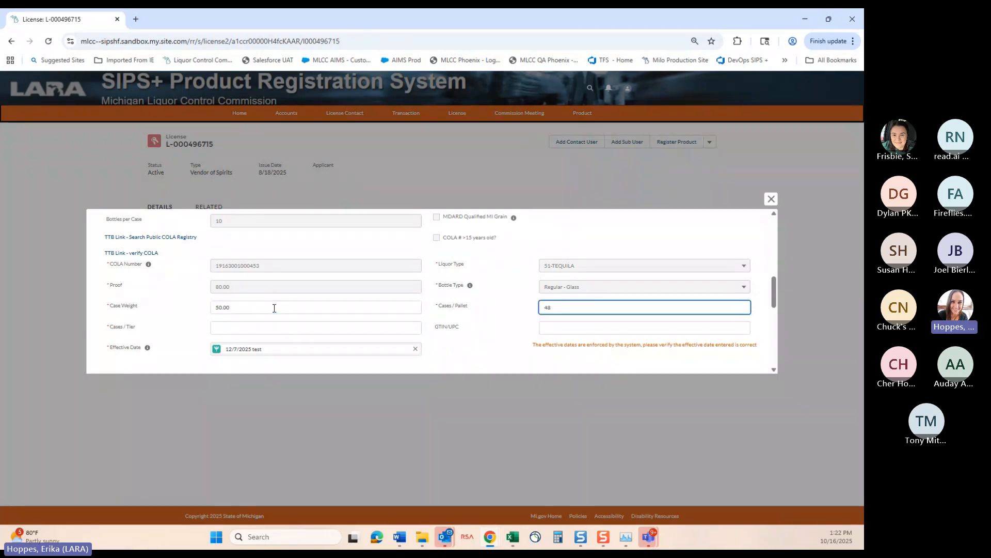
key("BackSpace")
key("BackSpace")
type("50")
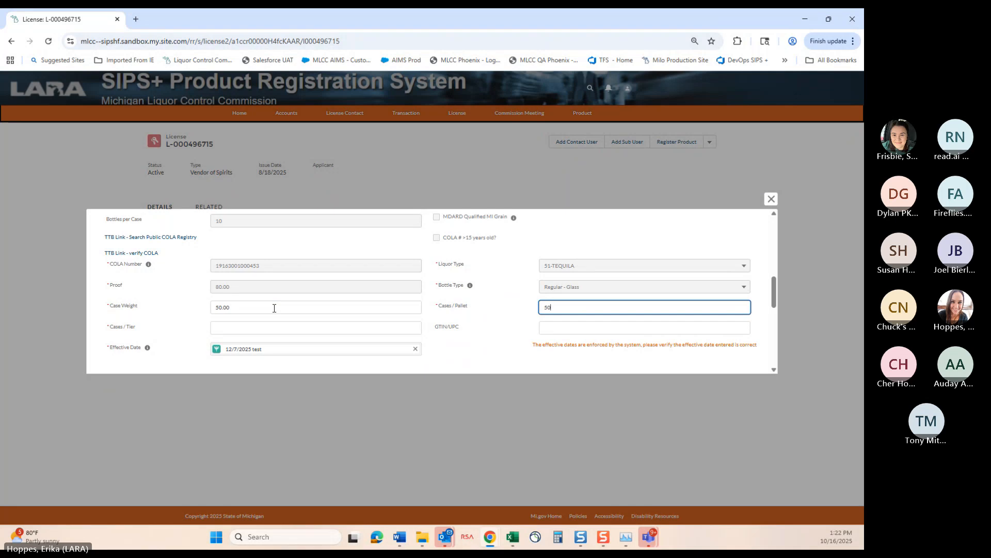
key("Tab")
type("10")
key("Tab")
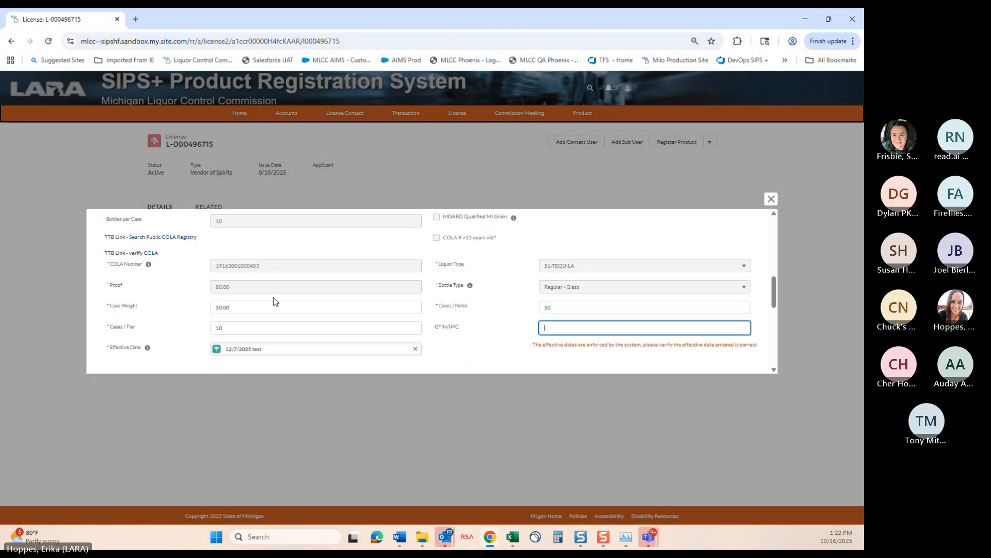
type("123654")
left_click(512, 355)
scroll(508, 348, "down", 1)
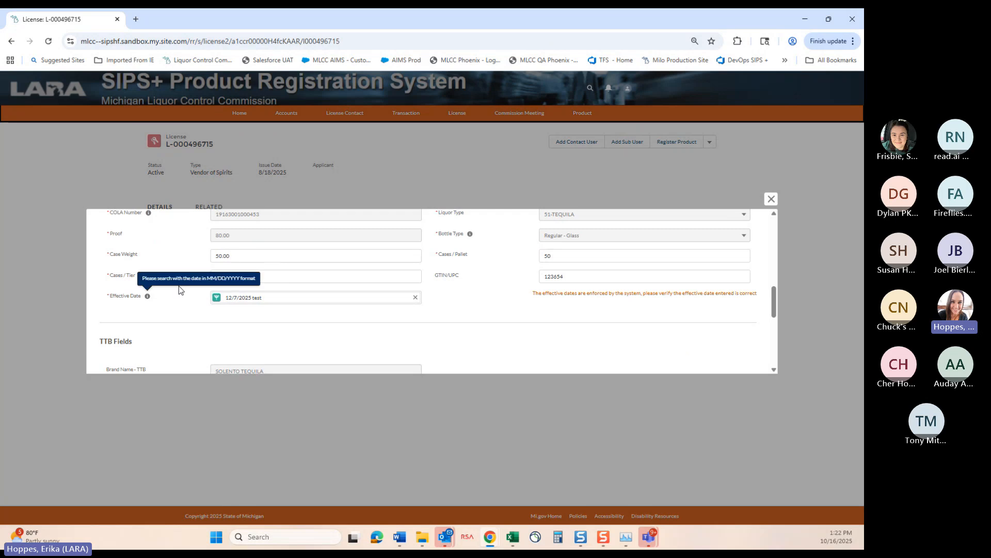
scroll(496, 310, "down", 2)
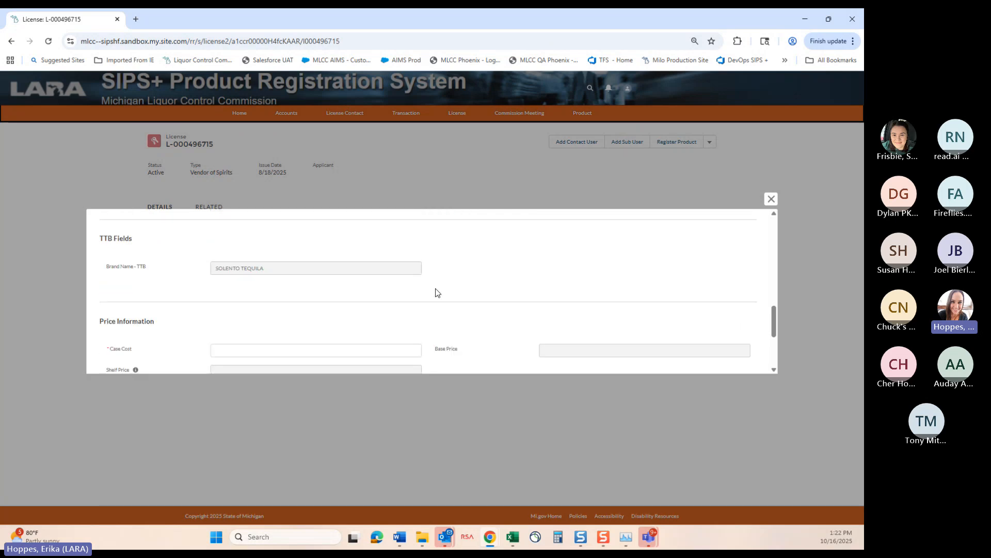
Set the case cost to 750.00 so the prices calculate.
scroll(535, 312, "down", 2)
scroll(534, 312, "down", 1)
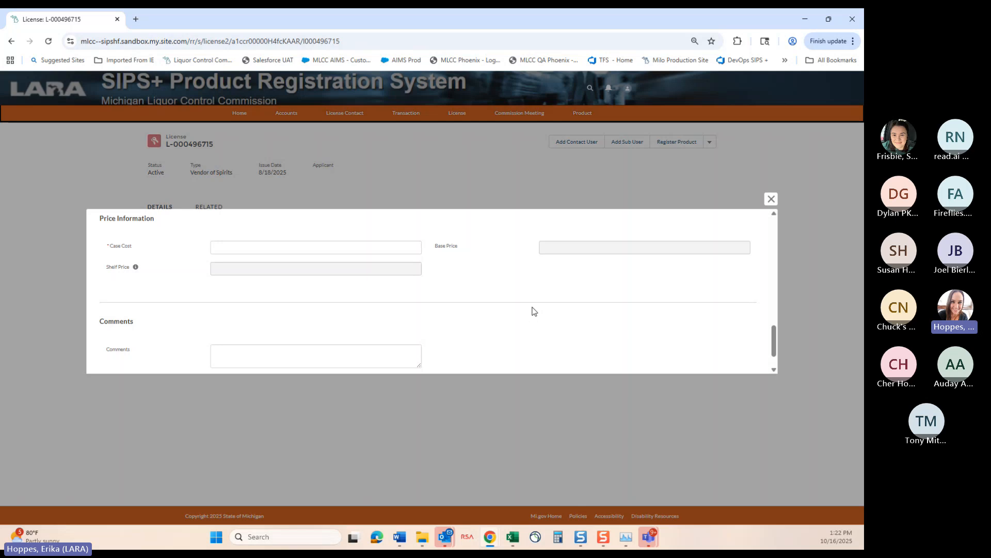
left_click(336, 253)
type("750.00")
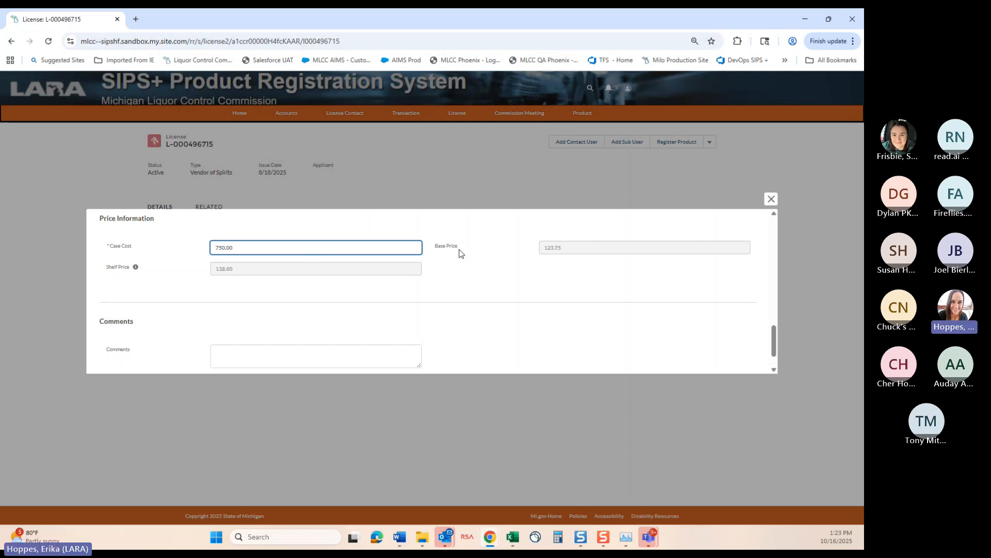
left_click(525, 283)
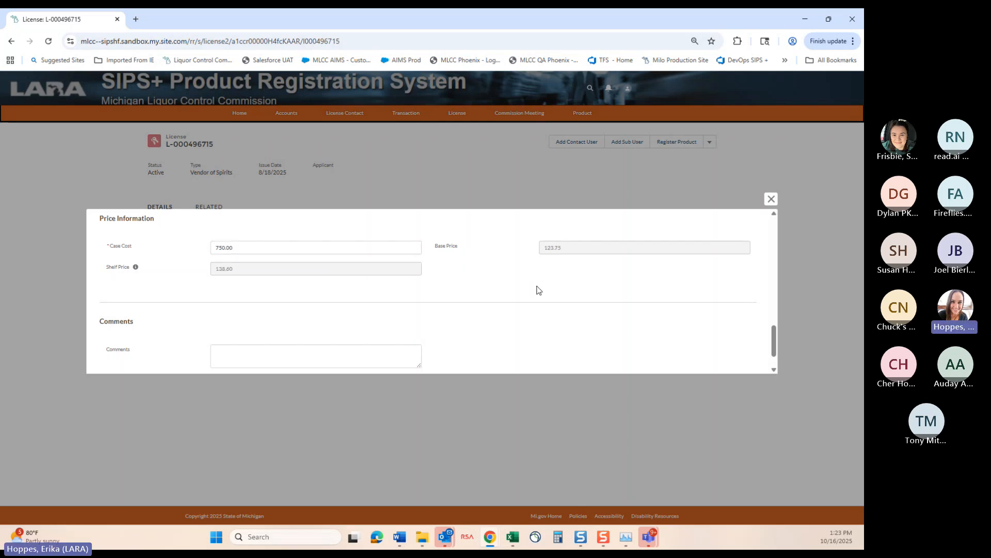
Add the comment 'test comment regarding two glasses as add on'.
scroll(536, 290, "down", 1)
left_click(320, 313)
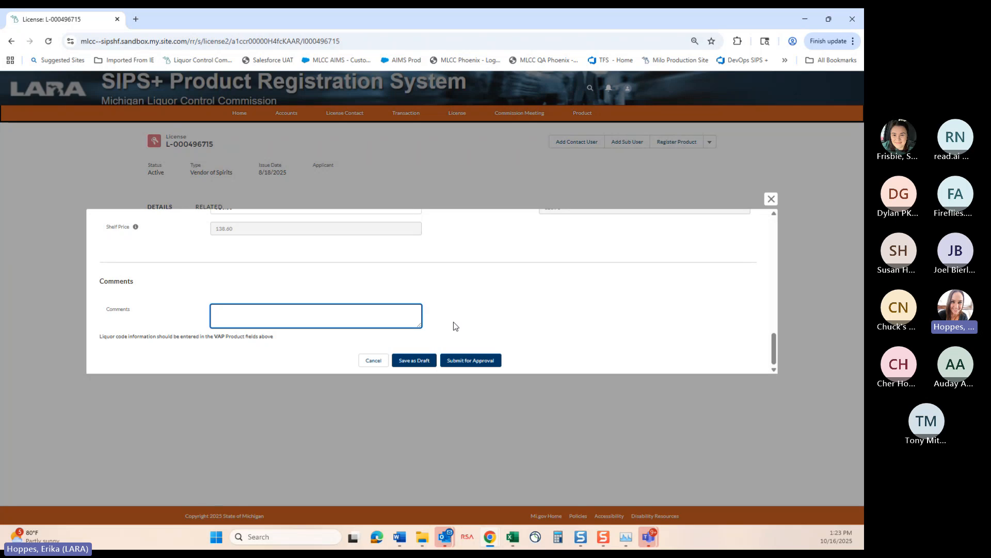
type("test comment")
type("regarding two glasses as add on")
Submit the VAP for MLCC approval, accepting the duplicate brand warning and attesting accuracy.
left_click(481, 360)
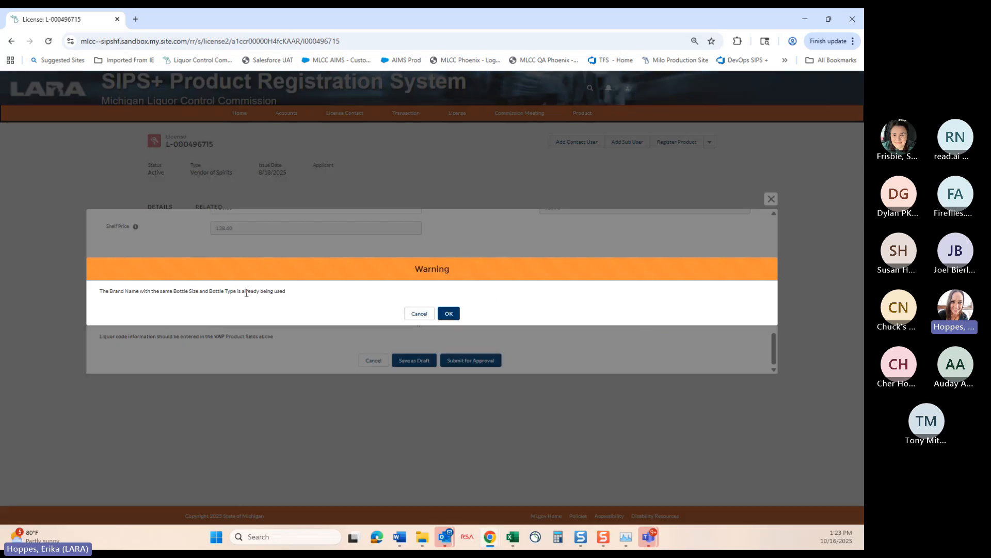
left_click(450, 314)
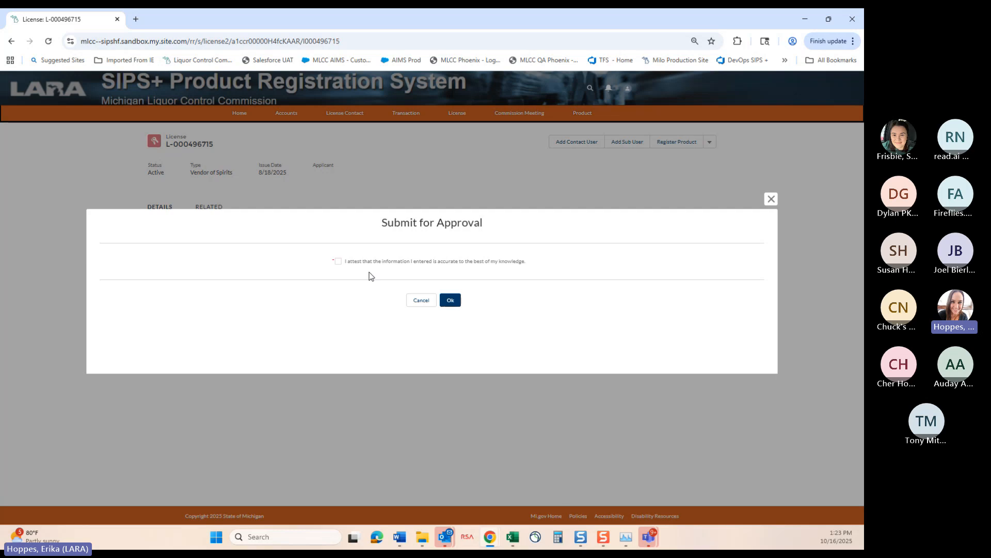
left_click(338, 261)
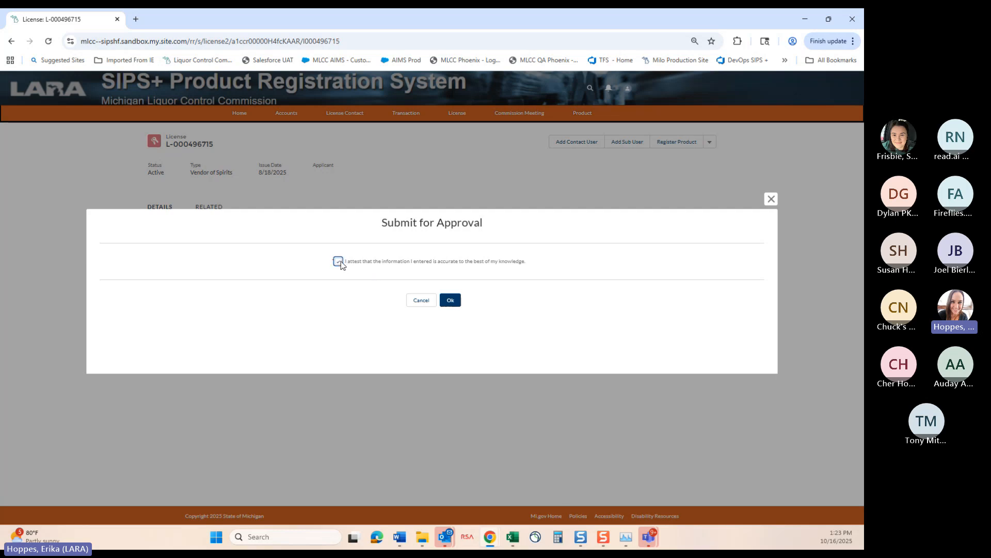
left_click(448, 300)
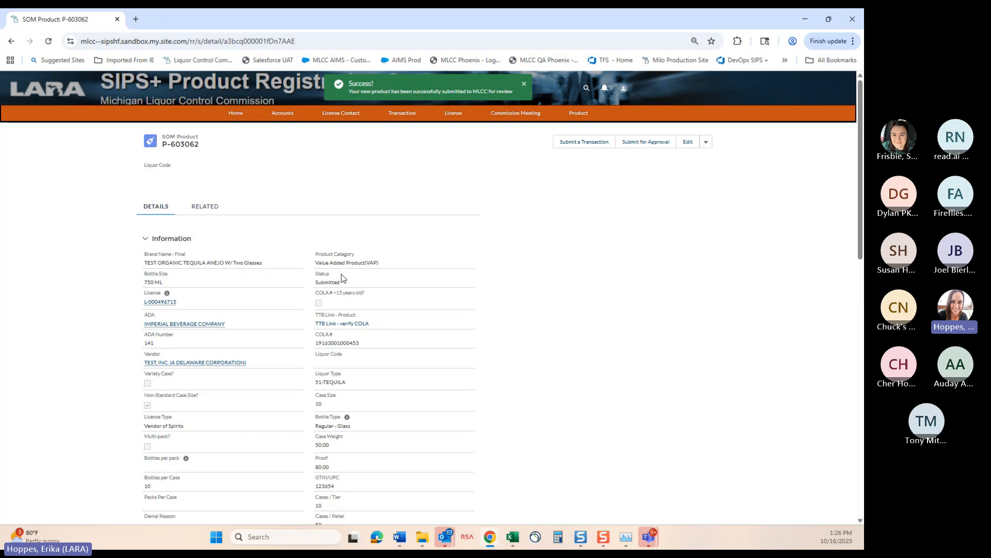
Review P-603062's record down to Comments and dismiss the green Success notice.
scroll(553, 435, "down", 1)
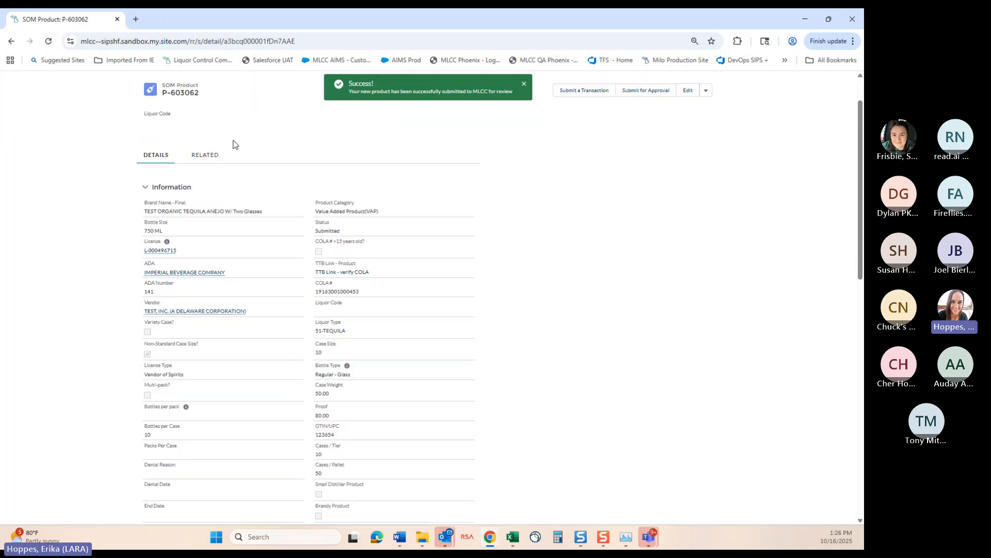
scroll(468, 352, "down", 1)
scroll(469, 352, "down", 1)
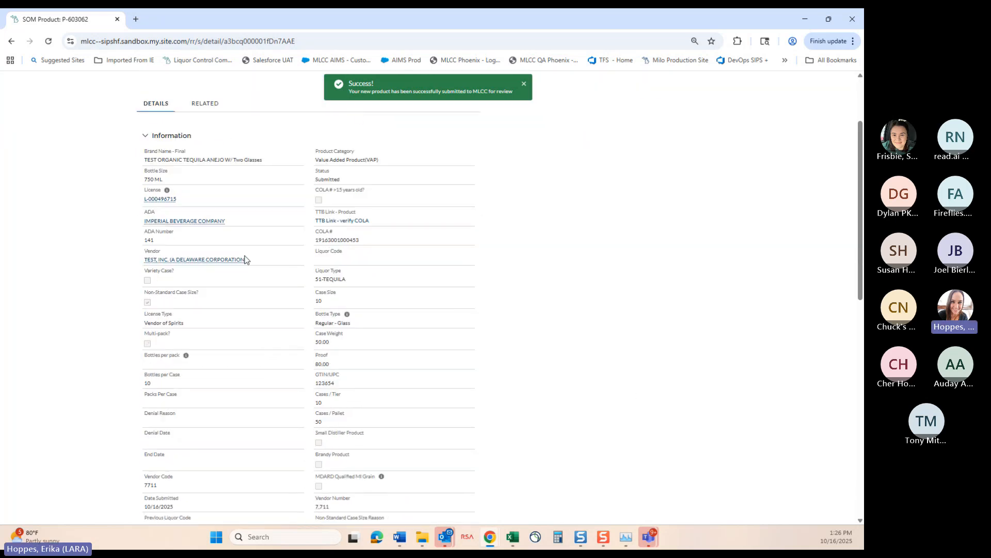
scroll(487, 379, "down", 3)
scroll(488, 381, "down", 2)
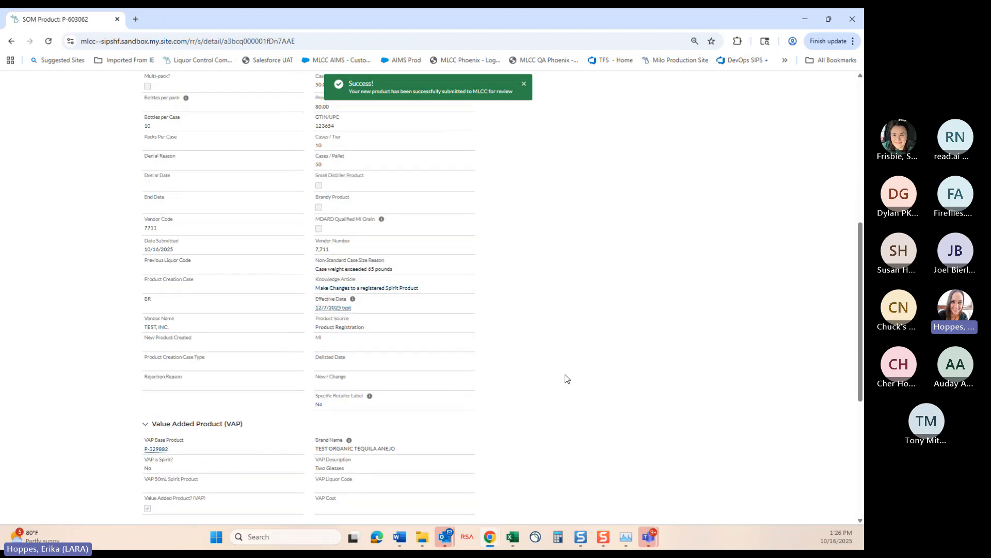
scroll(564, 376, "down", 3)
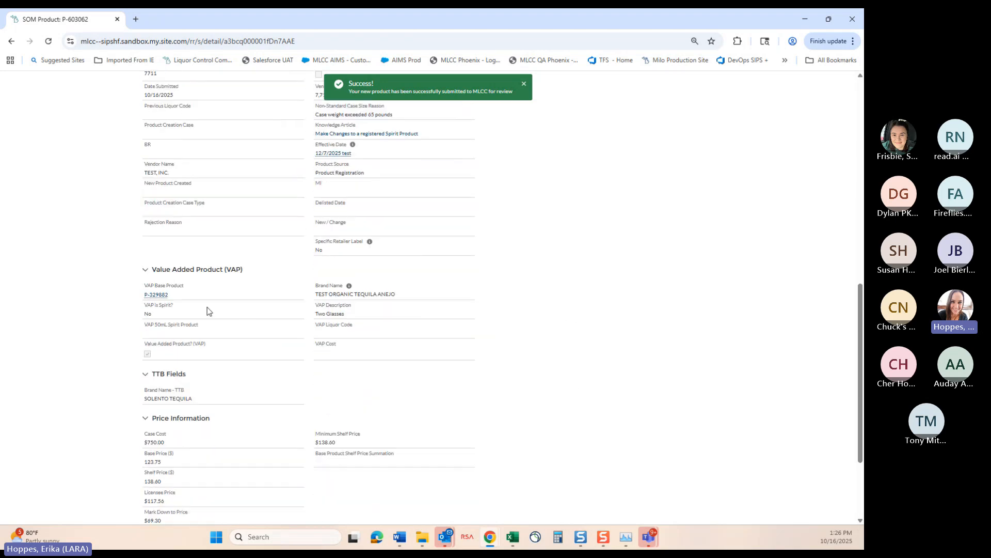
mouse_move(162, 300)
scroll(519, 367, "down", 3)
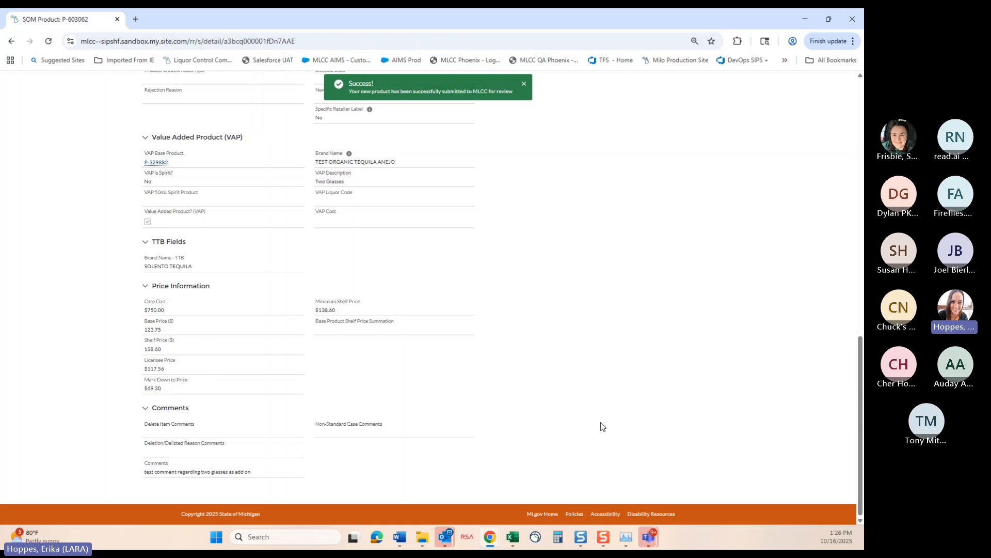
left_click(524, 84)
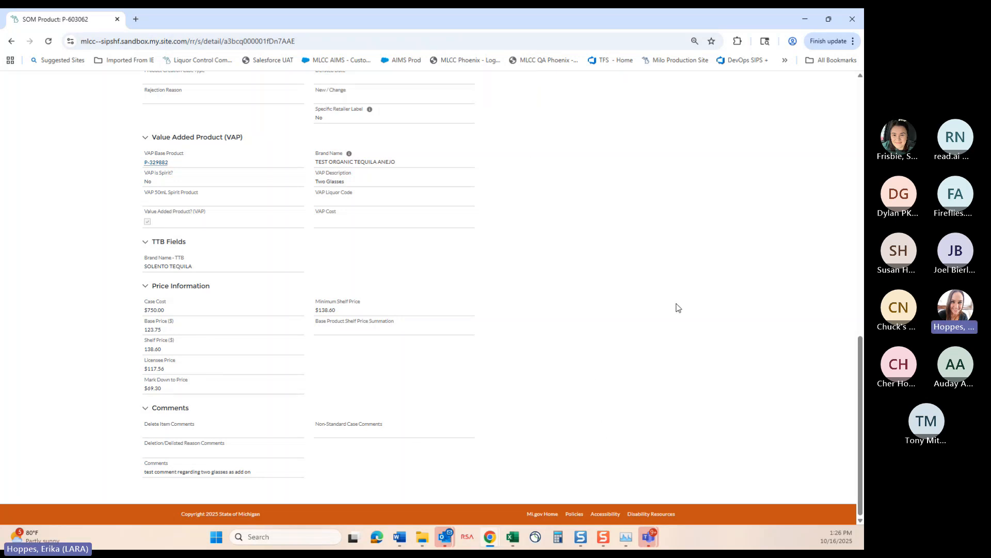
scroll(675, 308, "up", 10)
View the Submitted products list, then open license L-000496715's details from the License list.
left_click(578, 113)
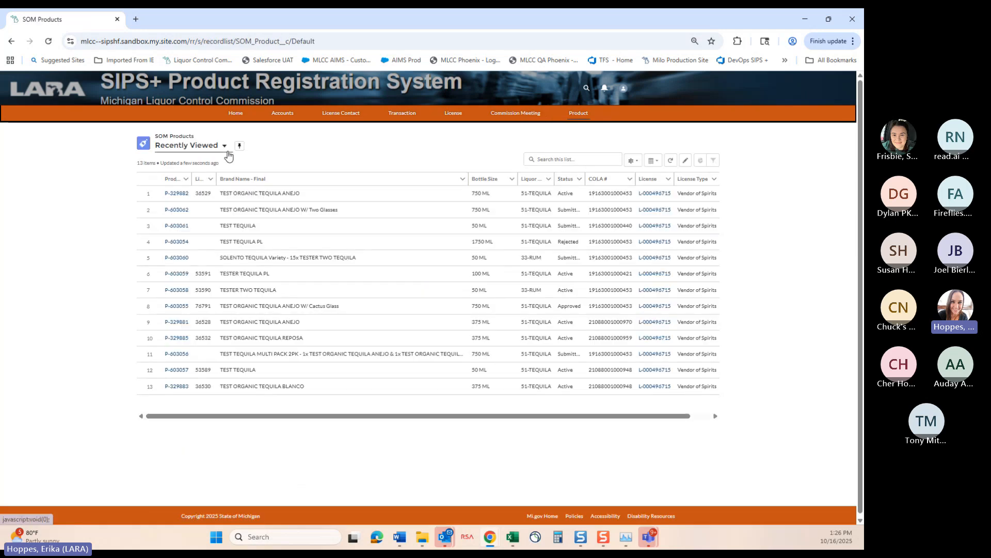
left_click(224, 146)
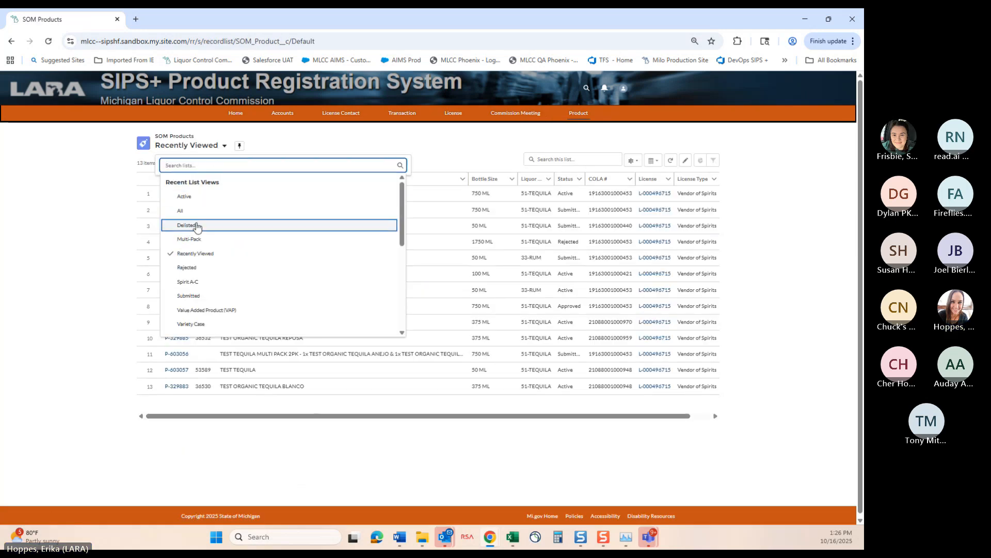
left_click(191, 295)
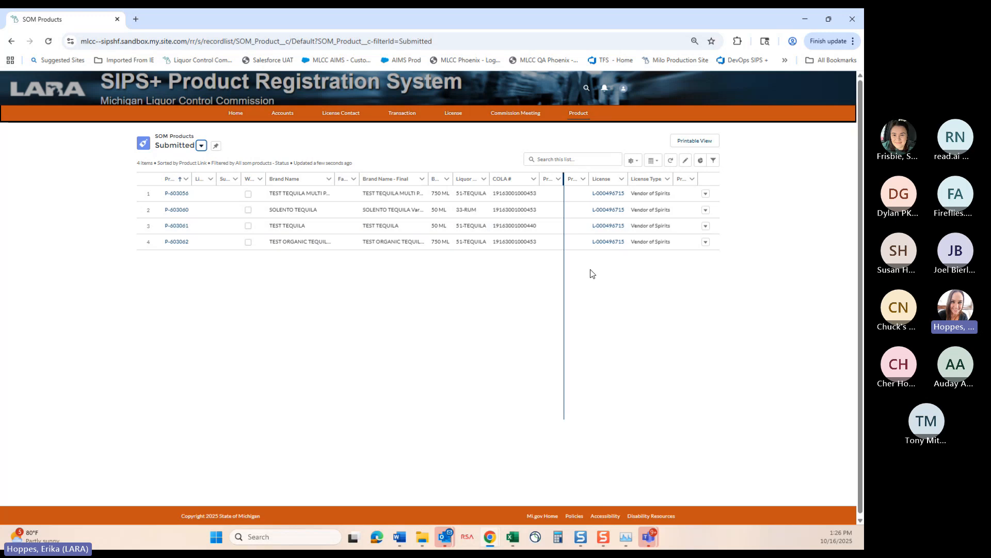
left_click(454, 113)
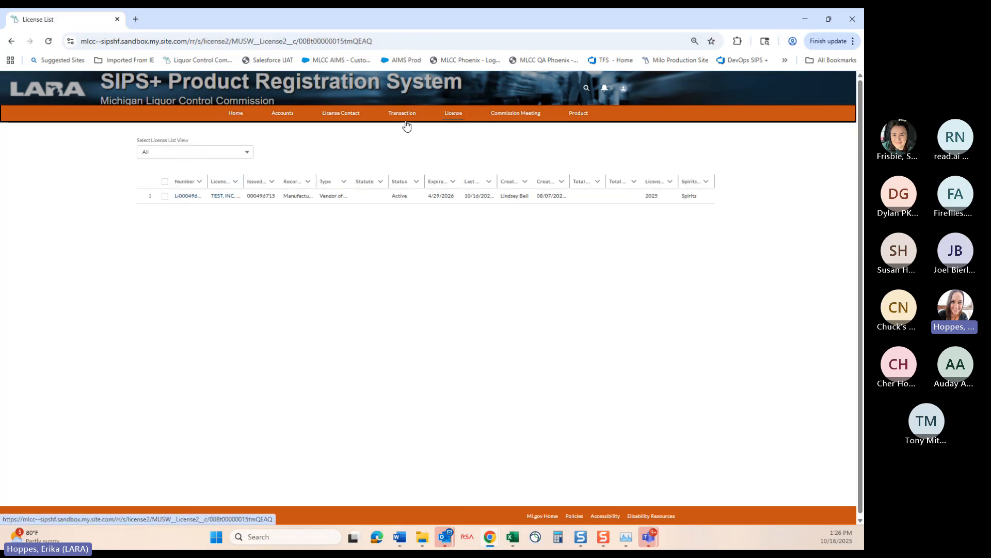
left_click(187, 196)
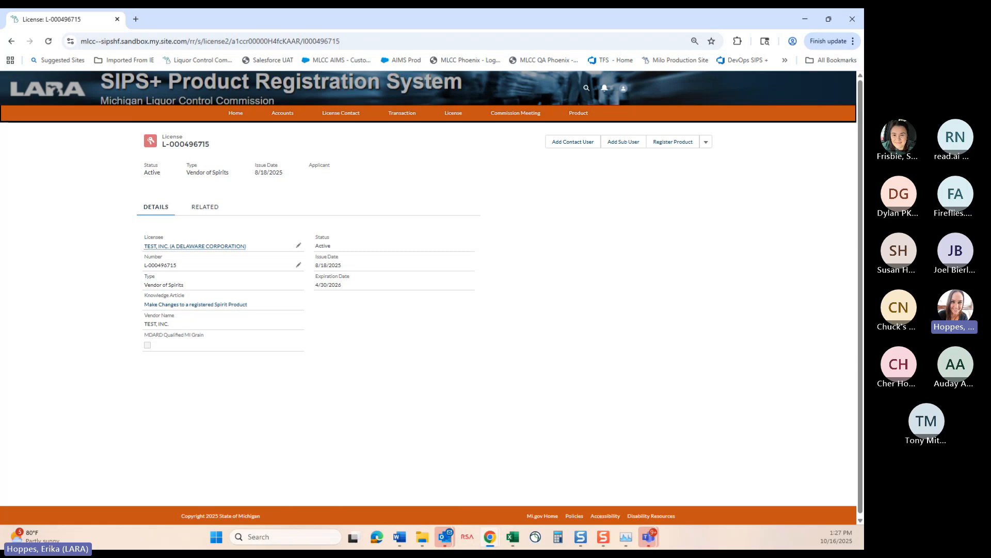
Begin registering a new product with category Multi-pack under license L-000496715.
left_click(683, 145)
left_click(490, 276)
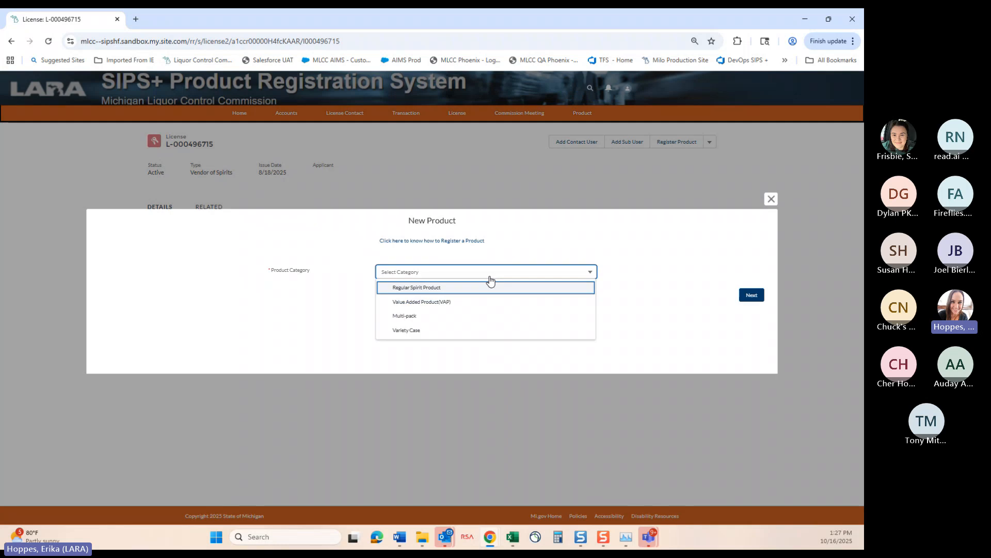
left_click(443, 322)
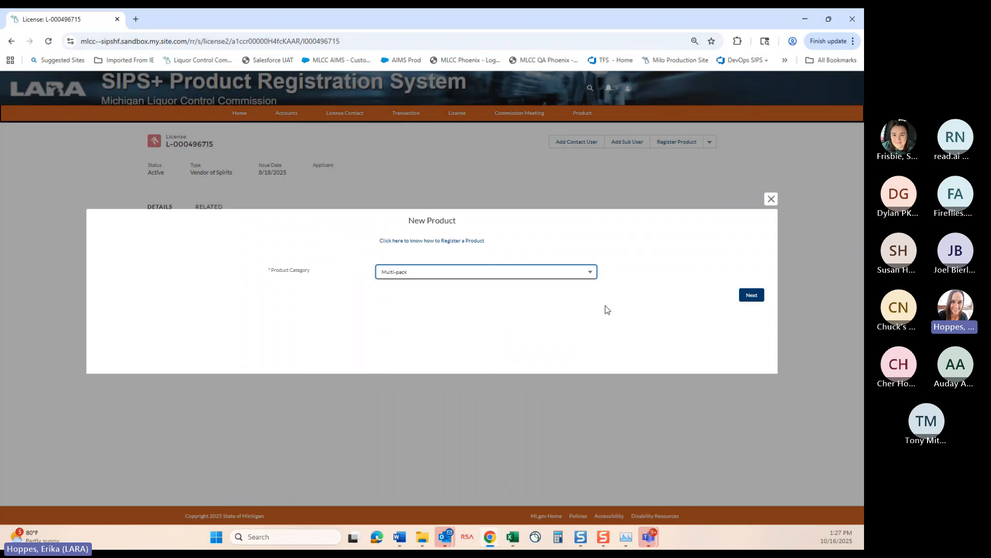
left_click(751, 296)
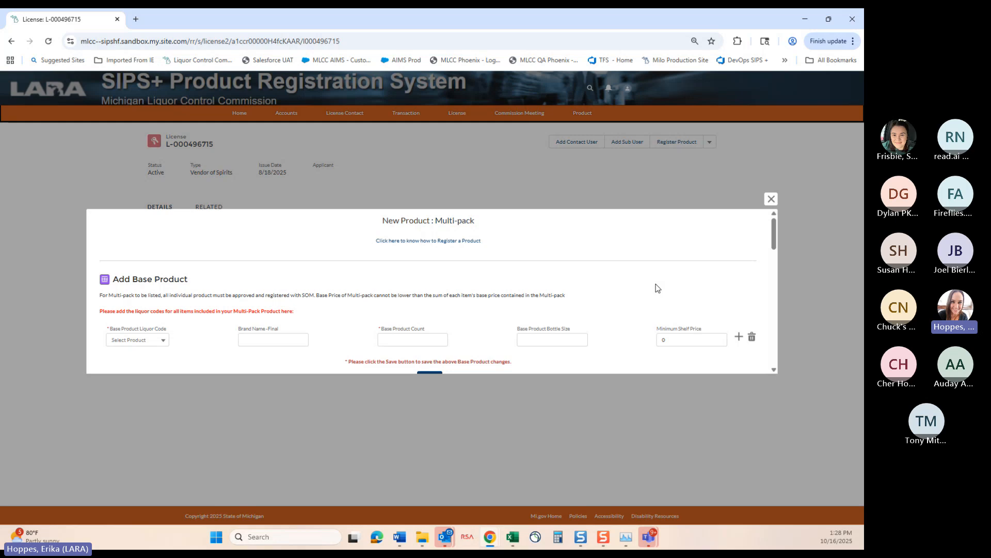
Choose liquor code 36532 as the first base product and enter its count.
scroll(277, 295, "down", 1)
left_click(154, 289)
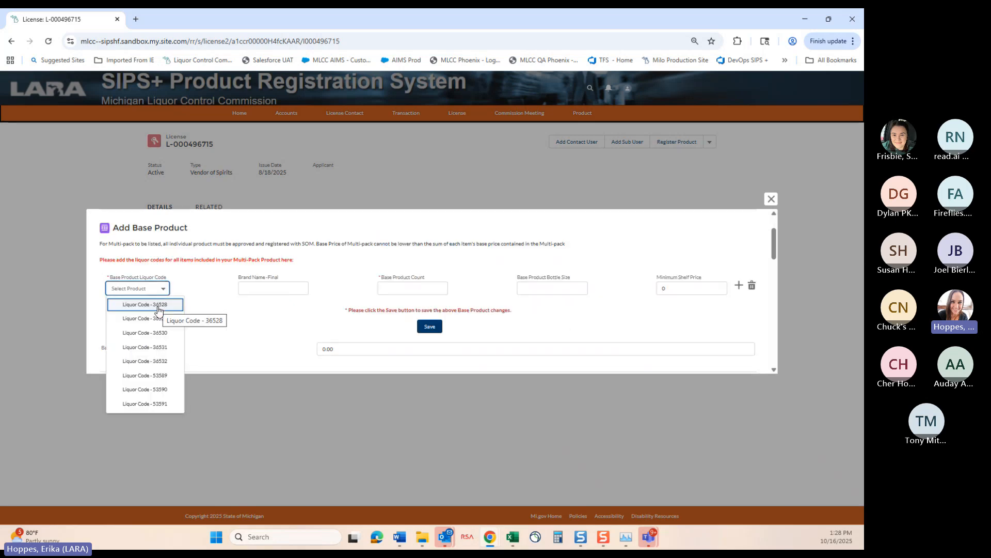
left_click(145, 361)
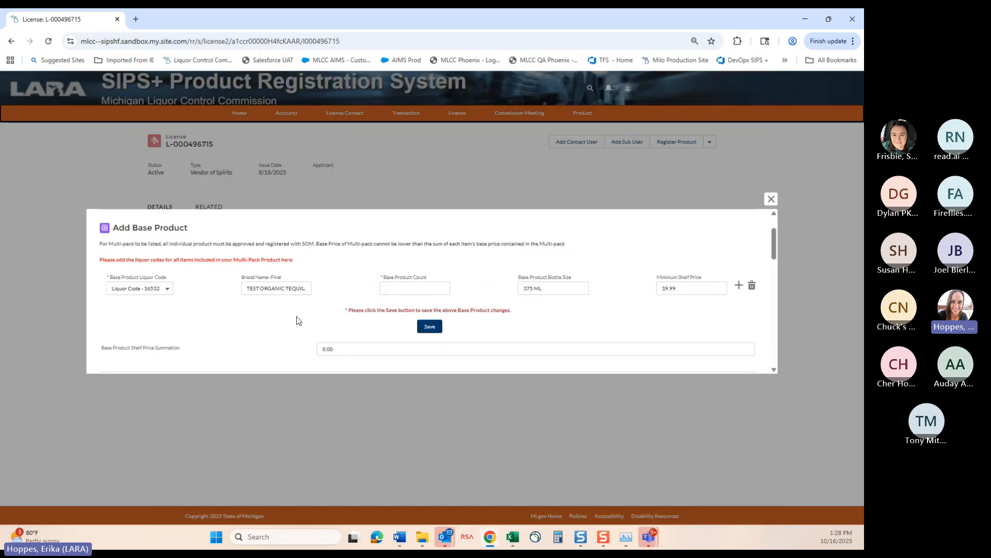
left_click(408, 289)
Add trial base product rows for liquor codes 36531 and 36529, each with count 3.
left_click(739, 285)
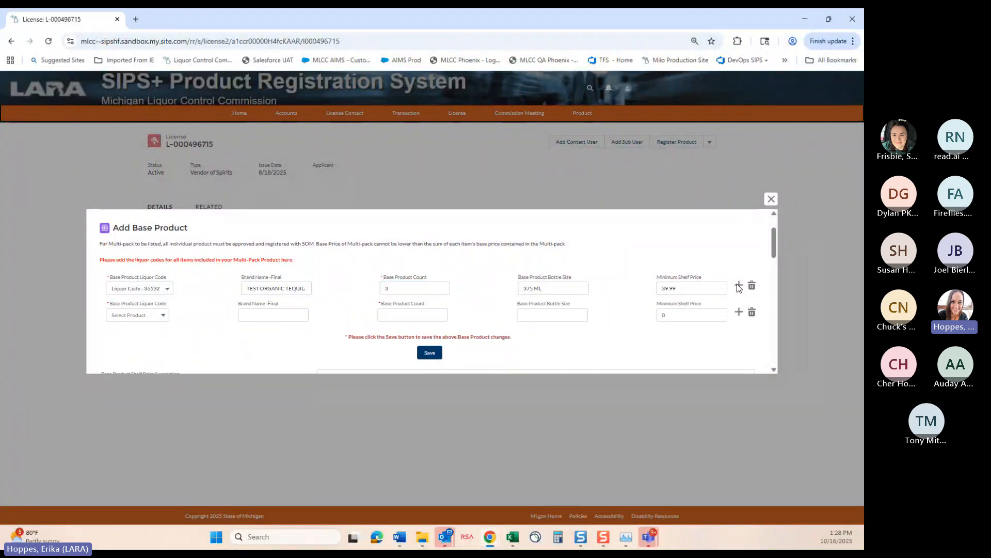
left_click(154, 316)
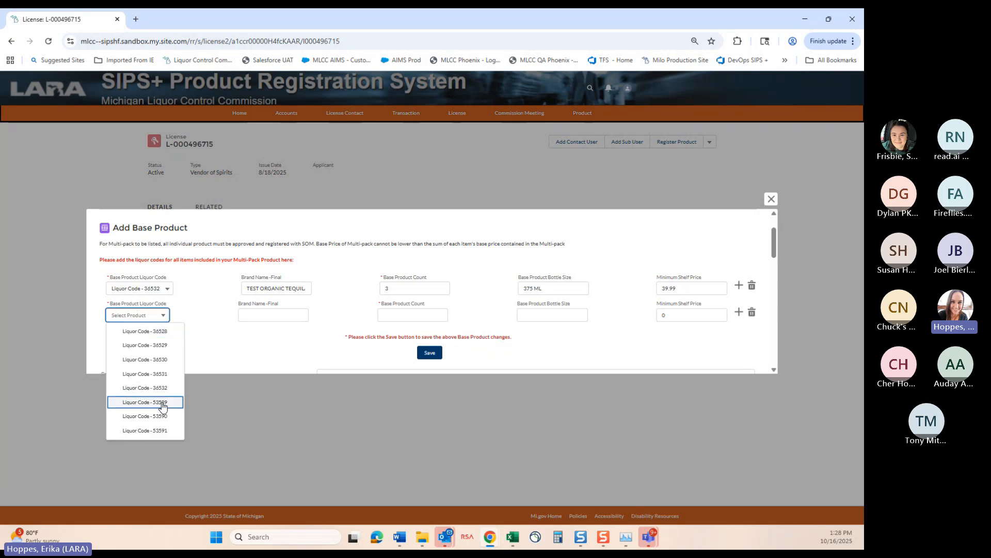
left_click(154, 374)
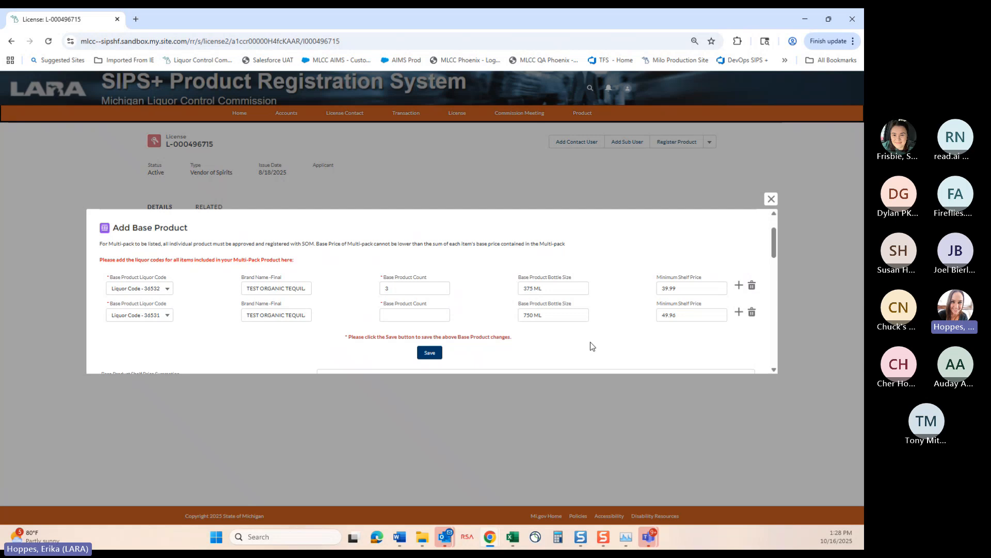
left_click(440, 313)
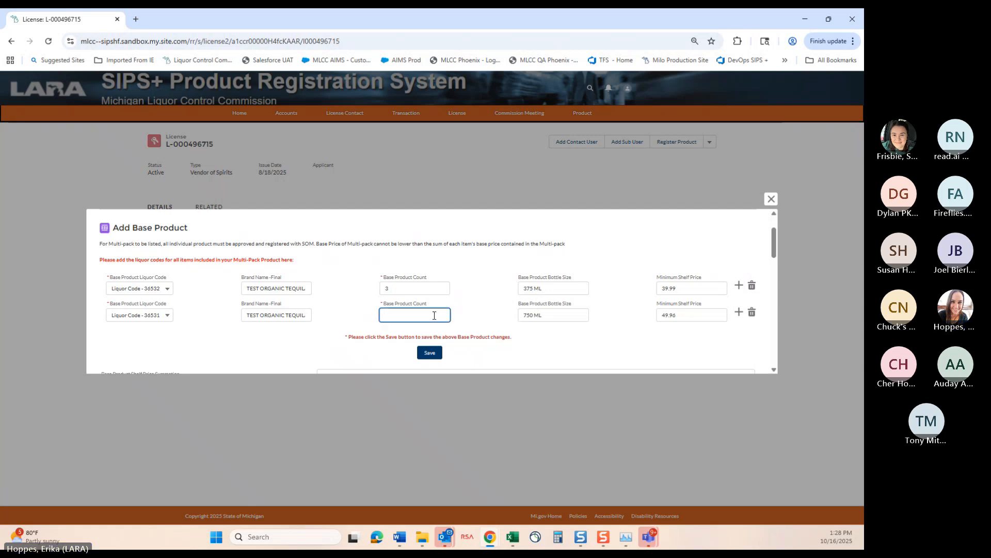
type("3")
left_click(539, 344)
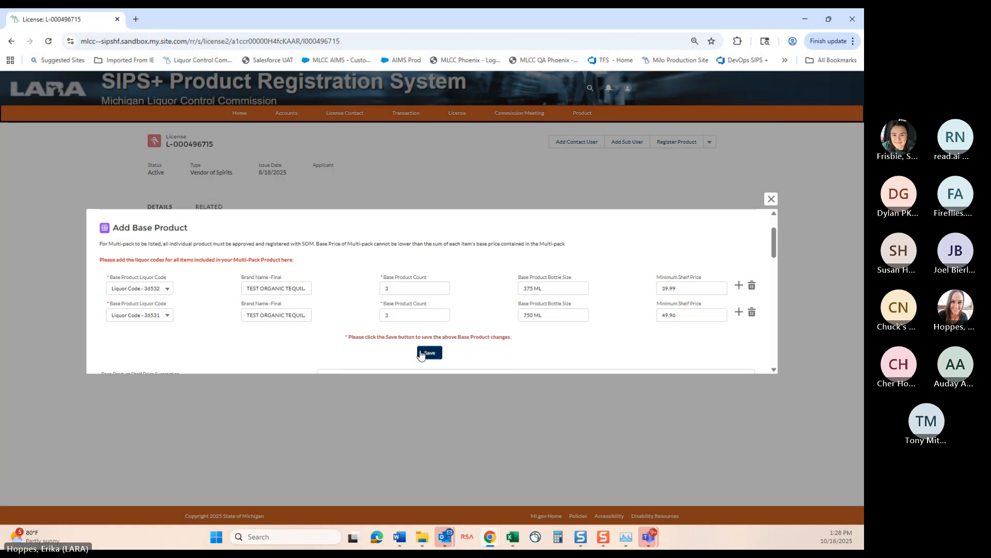
left_click(739, 312)
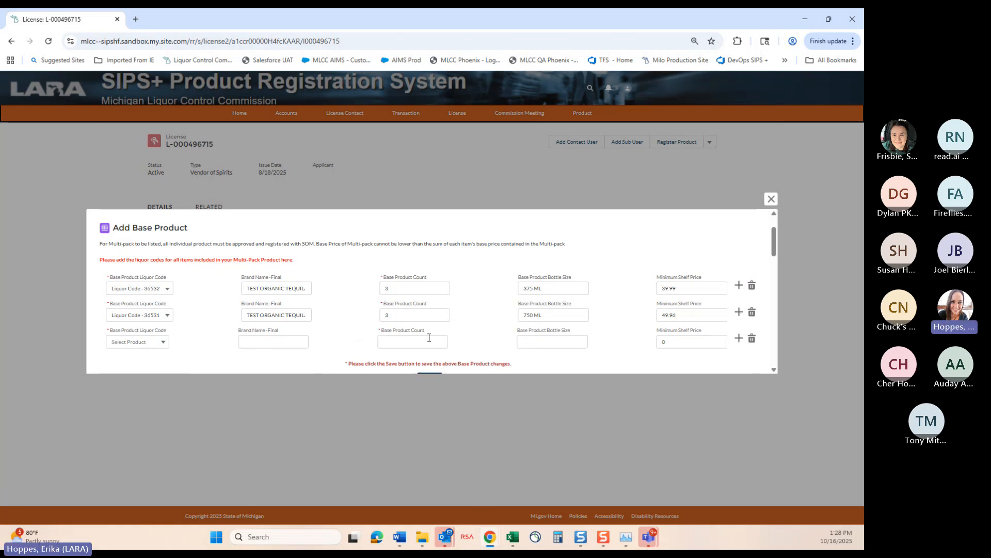
left_click(165, 346)
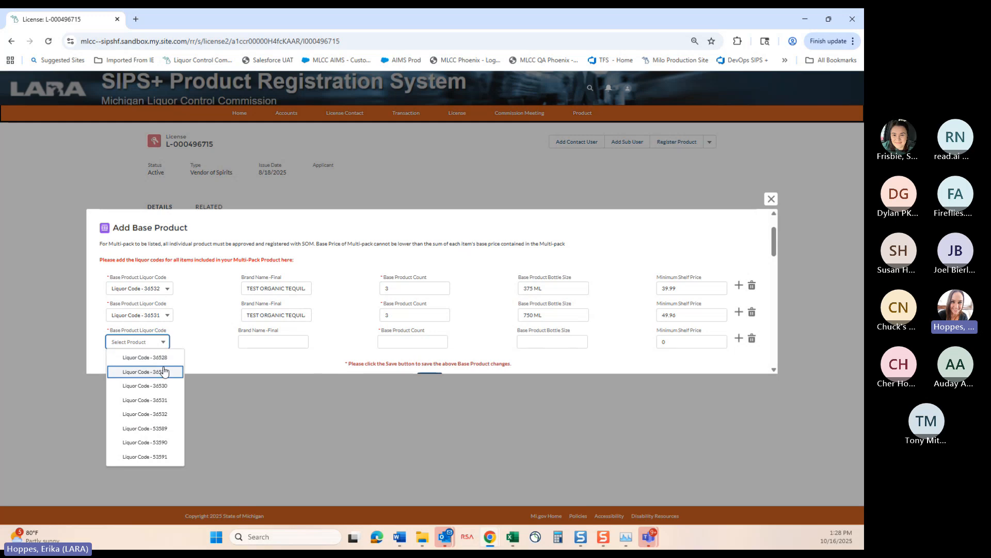
left_click(184, 358)
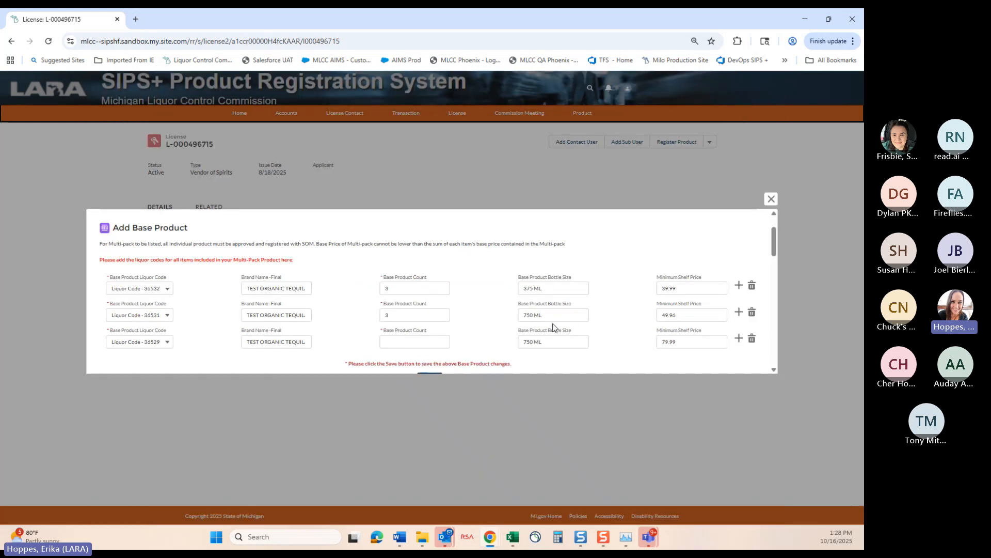
left_click(434, 341)
type("3")
Delete the two extra rows and save base product 36532 with count 3.
left_click(752, 312)
left_click(752, 313)
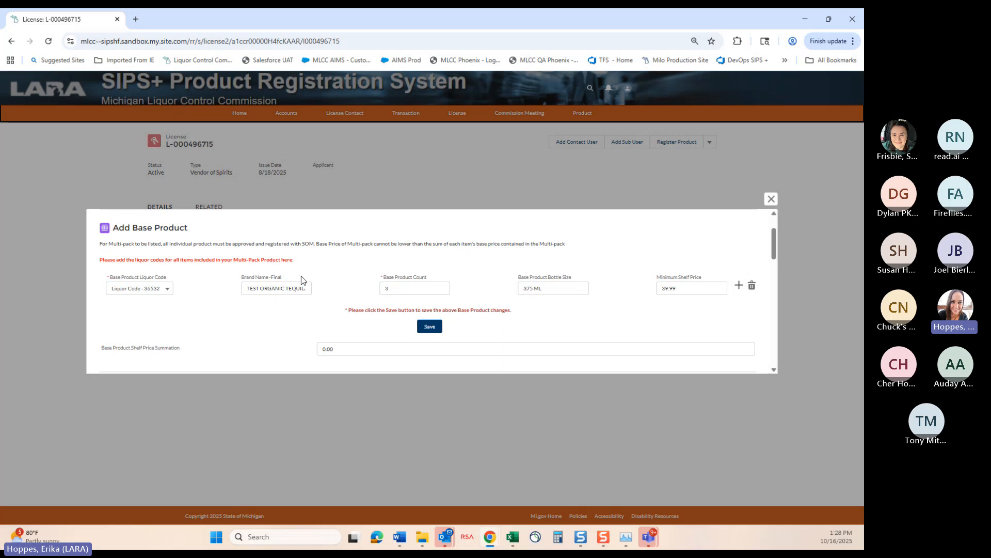
left_click(427, 330)
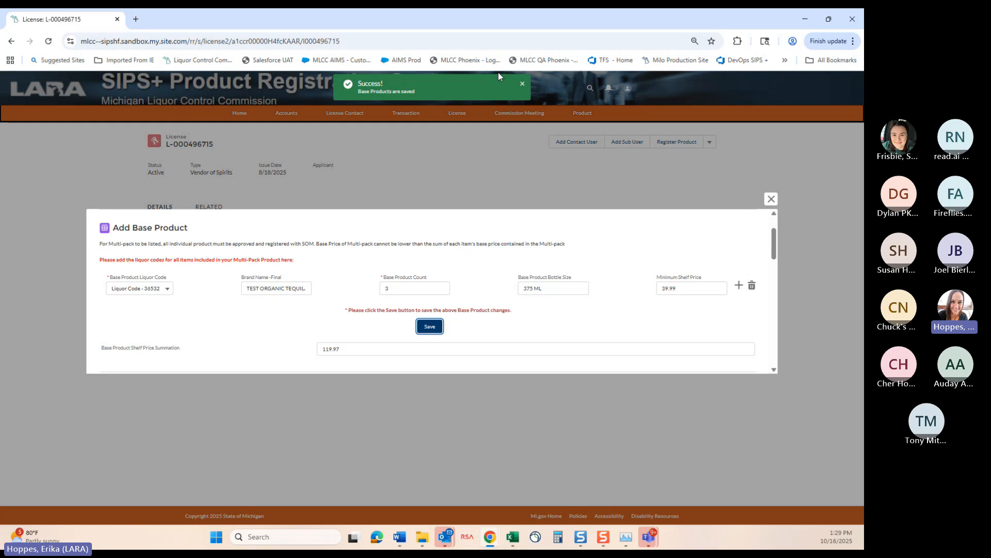
left_click(522, 84)
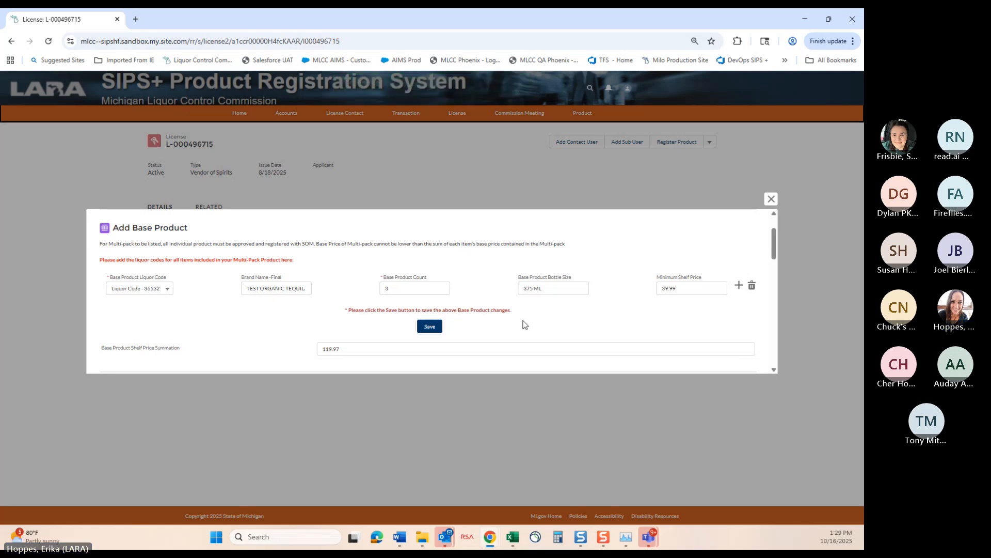
Enter the packs per case value on the multi-pack form.
scroll(525, 324, "down", 5)
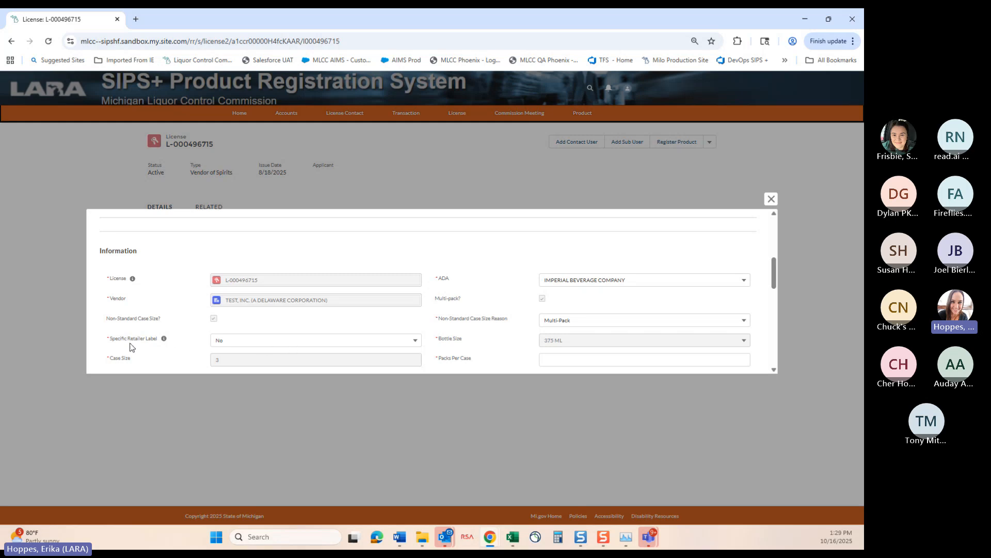
scroll(480, 338, "down", 1)
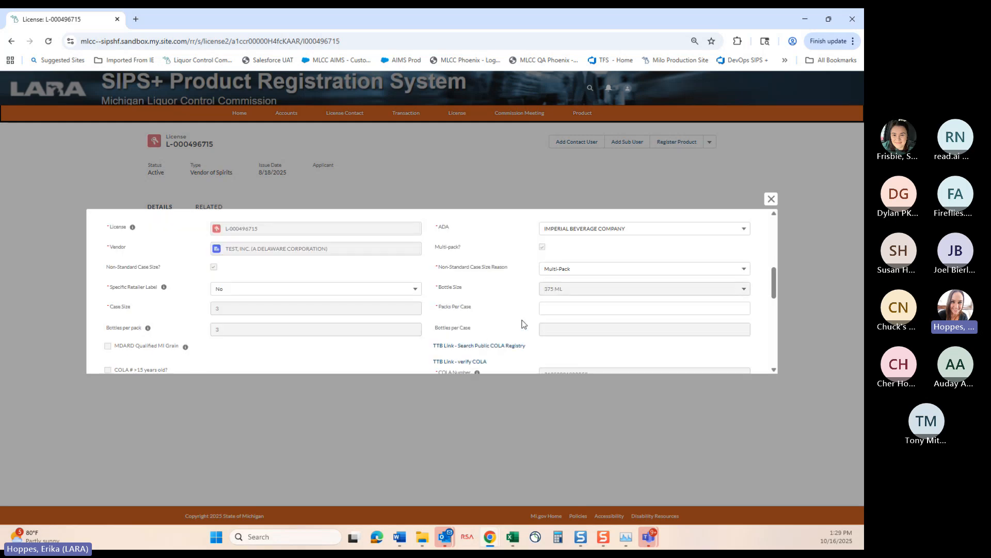
left_click(559, 307)
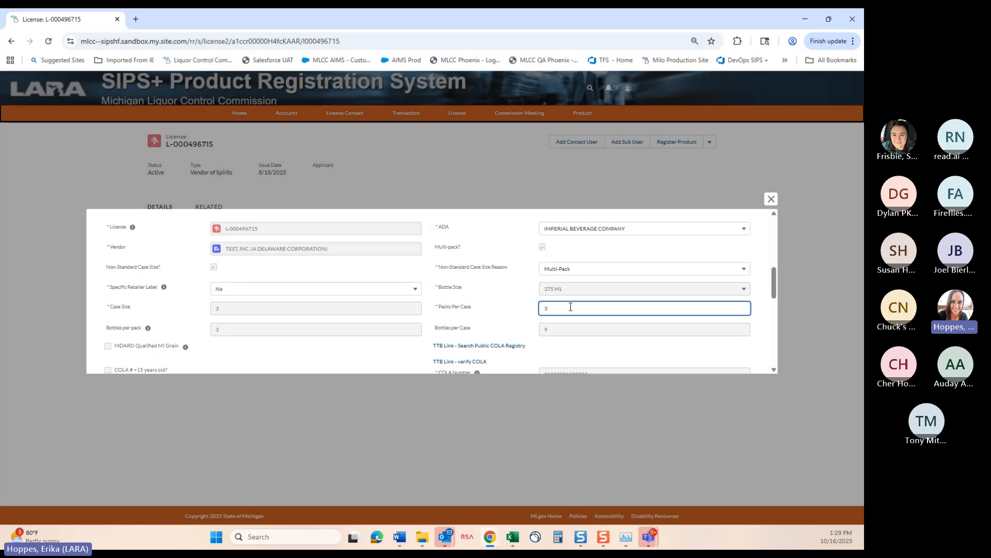
left_click(487, 330)
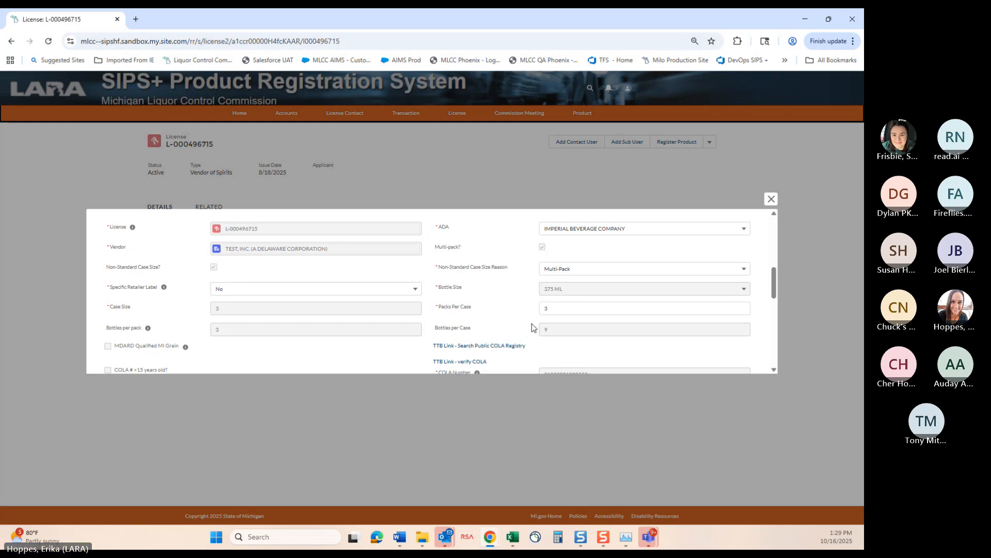
scroll(534, 325, "down", 2)
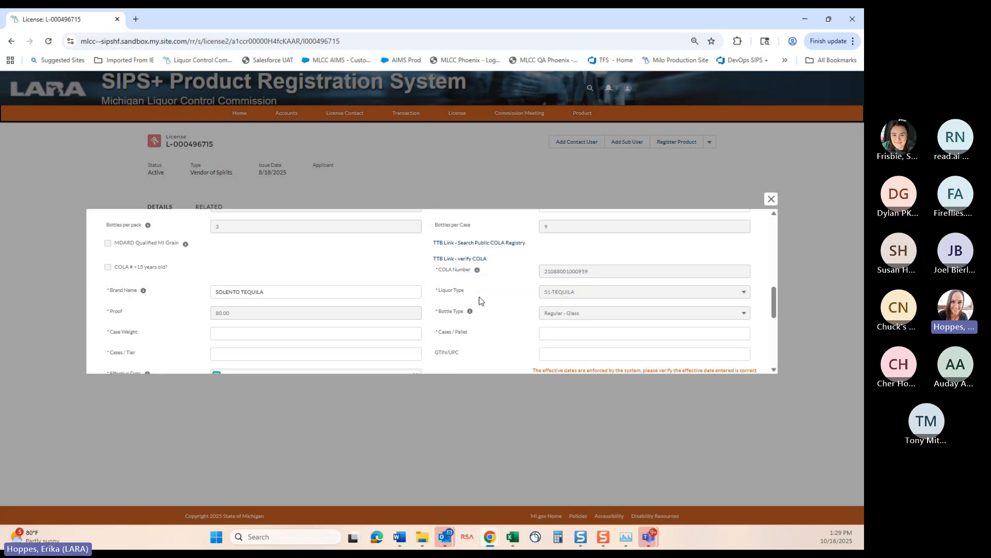
Change the brand name to TEST TEQUILA.
left_click(229, 291)
key("shift+Home")
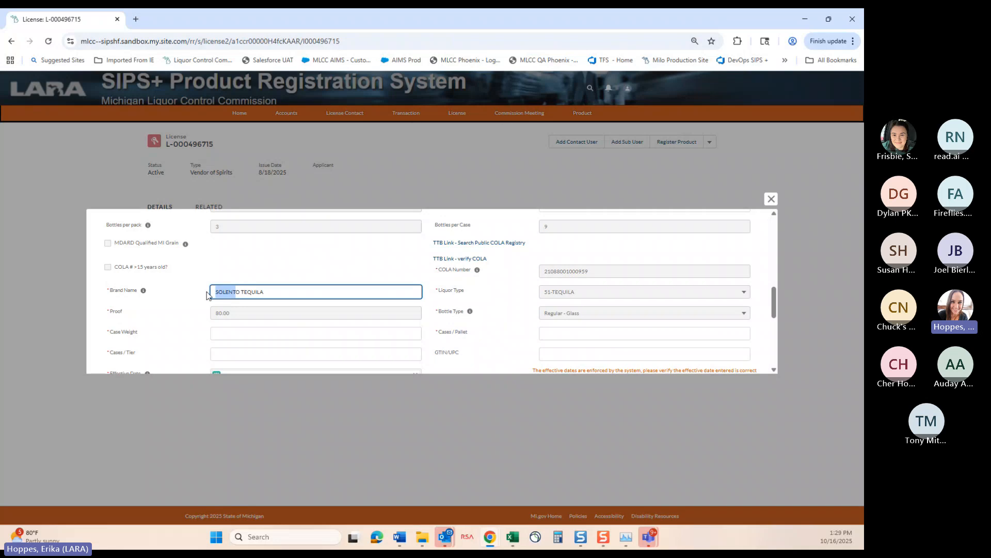
key("BackSpace")
key("Delete")
type("TES")
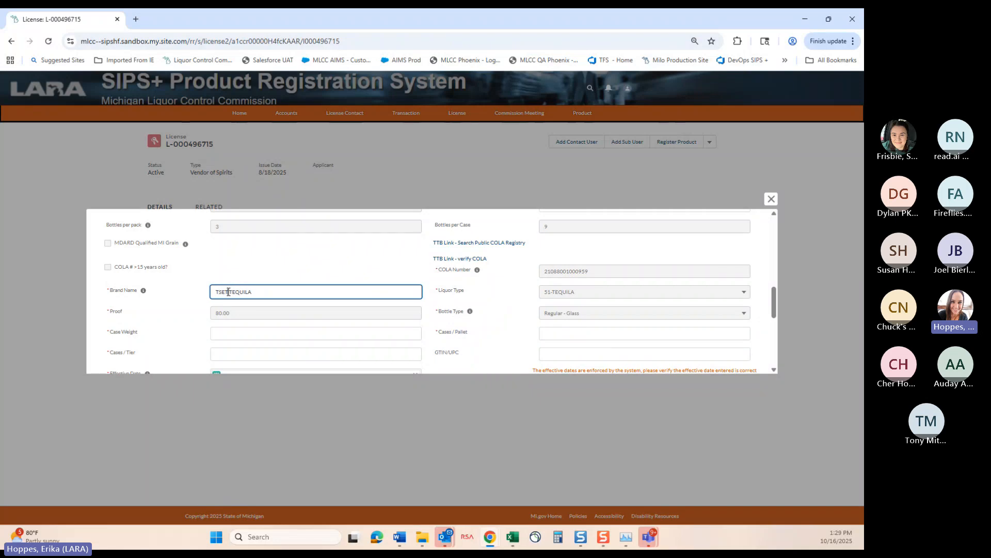
type("T")
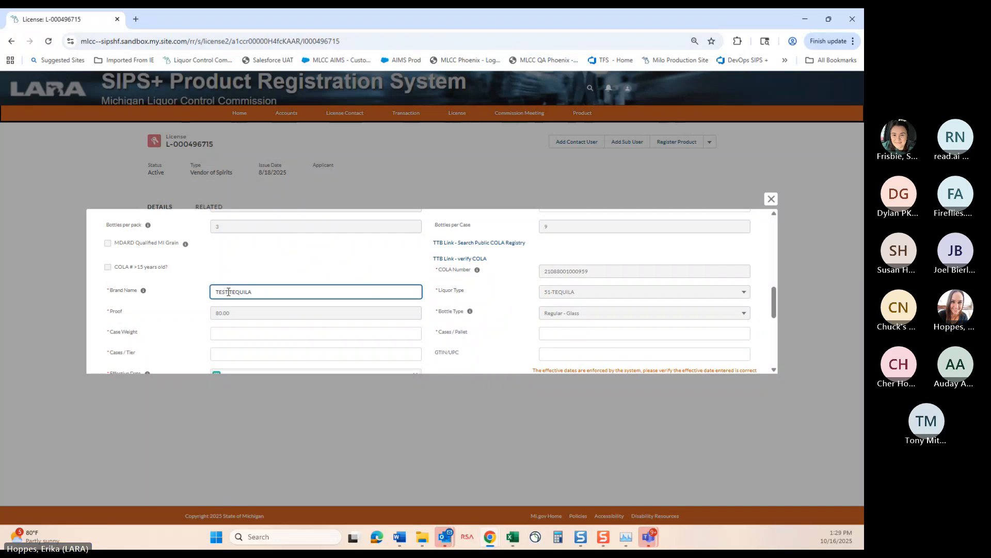
Enter case weight 50, 24 cases per pallet and 12 cases per tier.
left_click(269, 335)
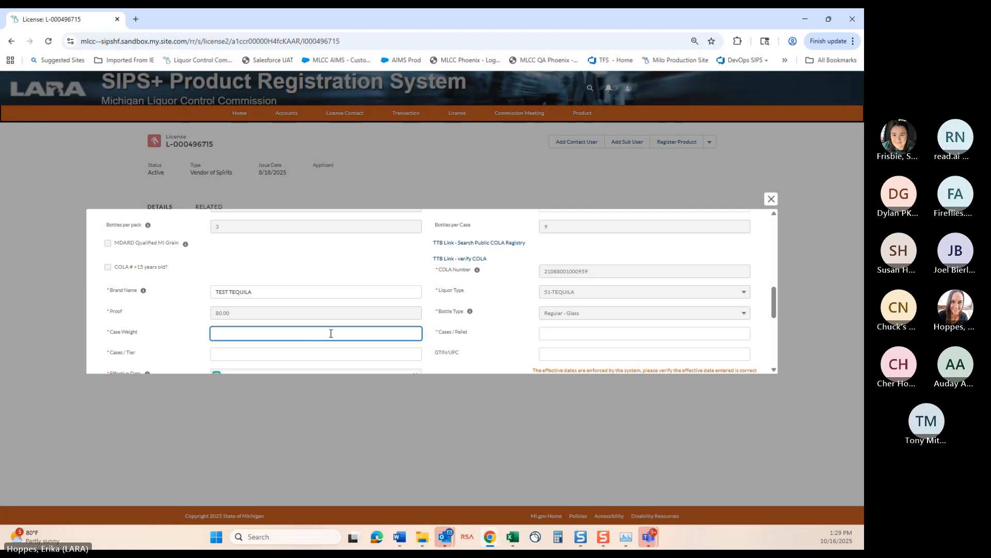
type("50")
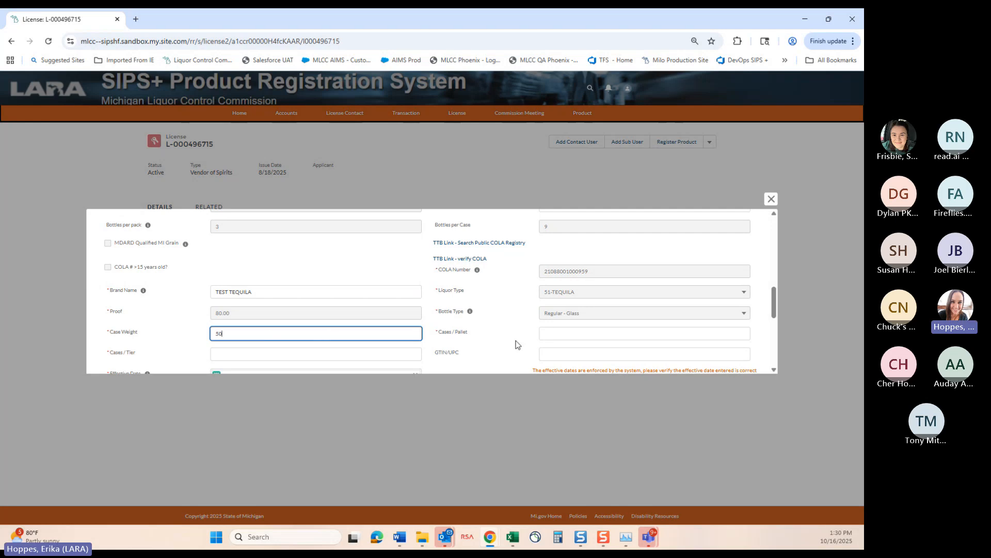
left_click(545, 332)
type("24")
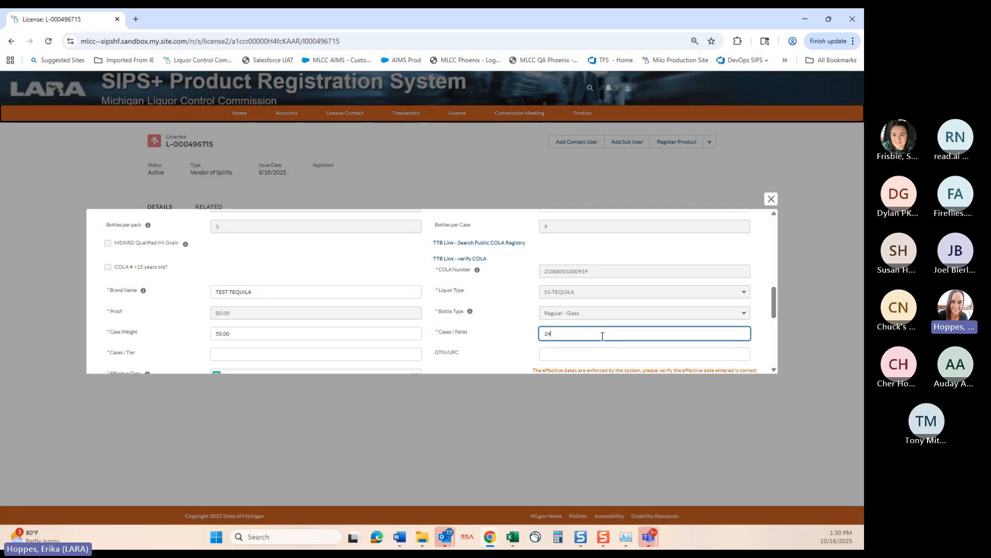
left_click(314, 355)
type("12")
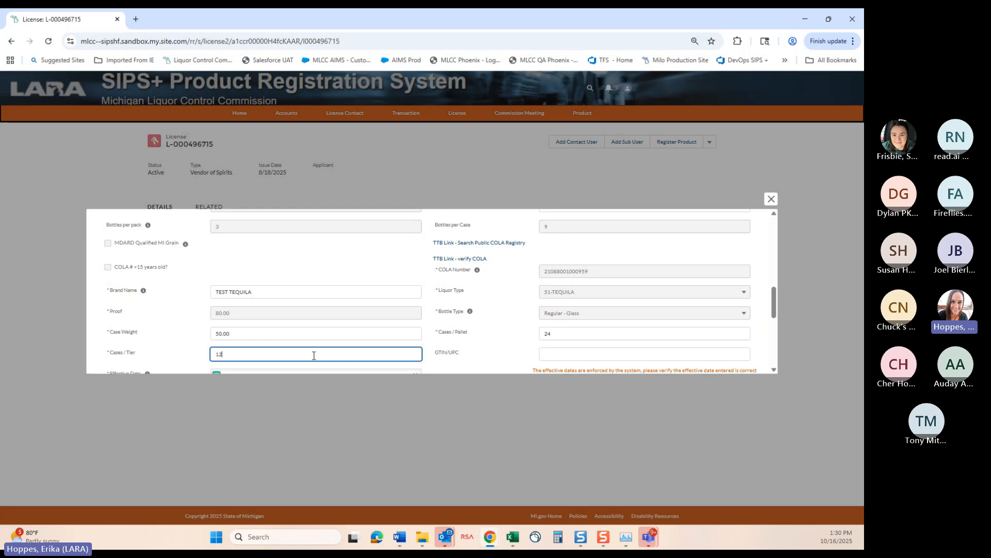
left_click(546, 355)
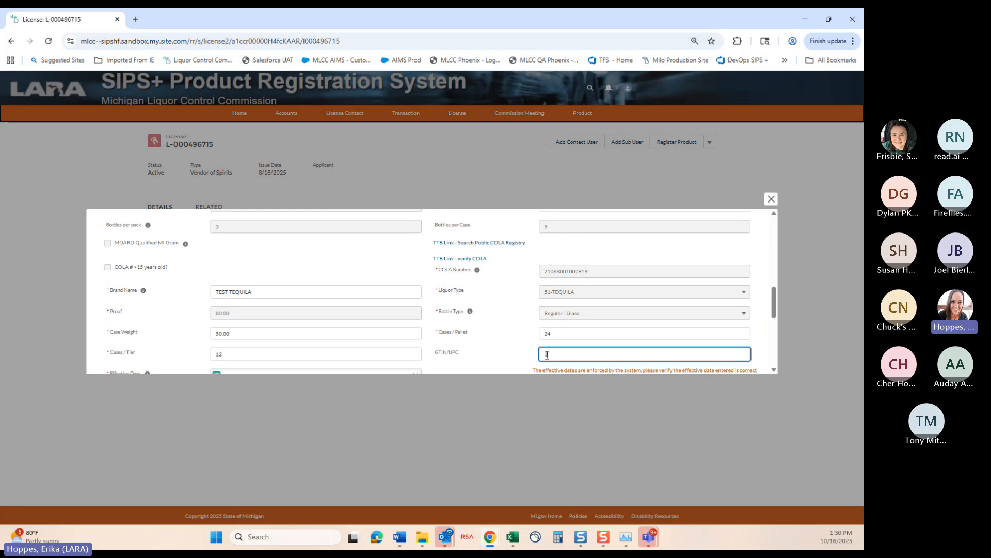
Enter GTIN/UPC 123654 and a trial case cost of 75.00, then submit for approval.
type("123654")
scroll(466, 311, "down", 2)
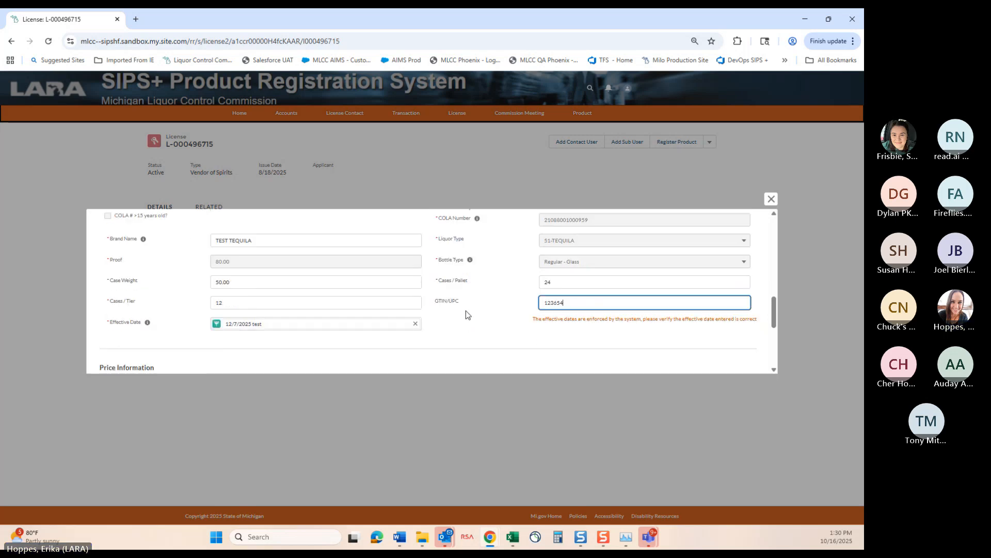
scroll(525, 319, "down", 1)
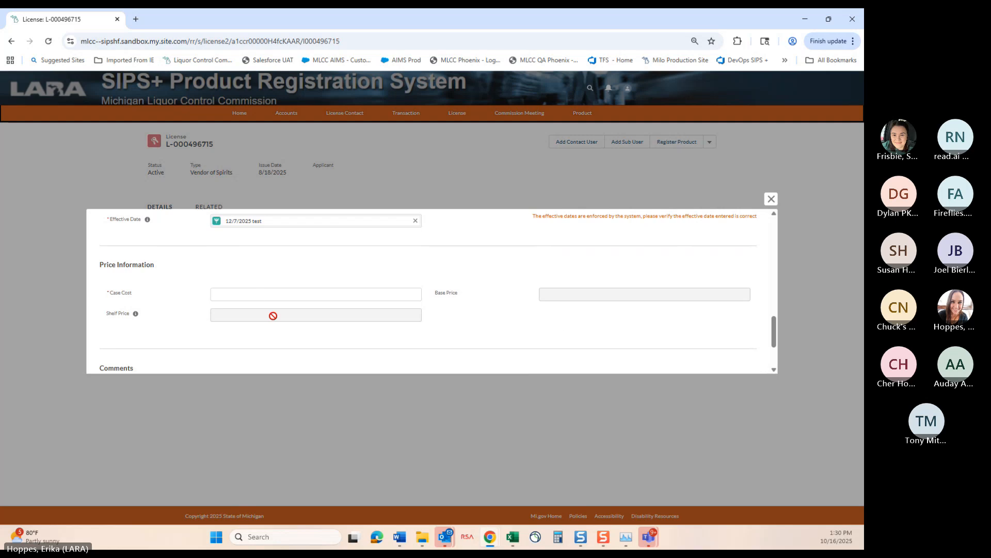
left_click(251, 292)
type("900.0")
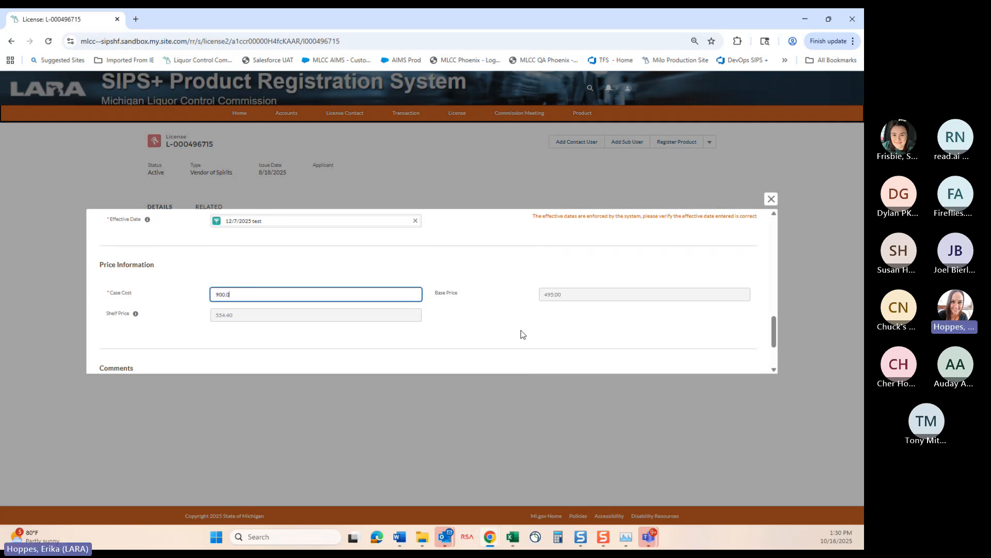
key("BackSpace")
key("BackSpace")
key("BackSpace")
key("BackSpace")
type("20")
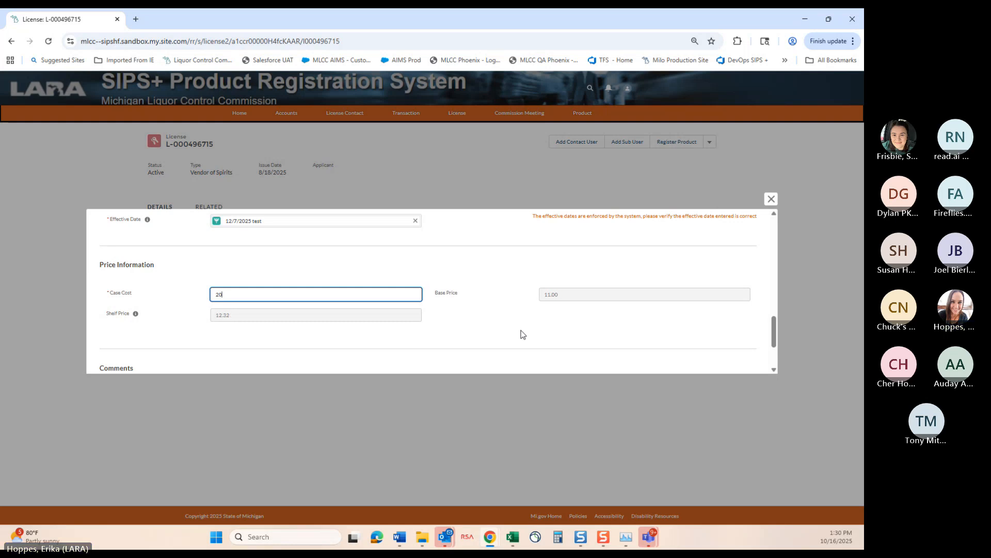
key("BackSpace")
key("BackSpace")
type("75.00")
left_click(520, 331)
scroll(519, 310, "down", 3)
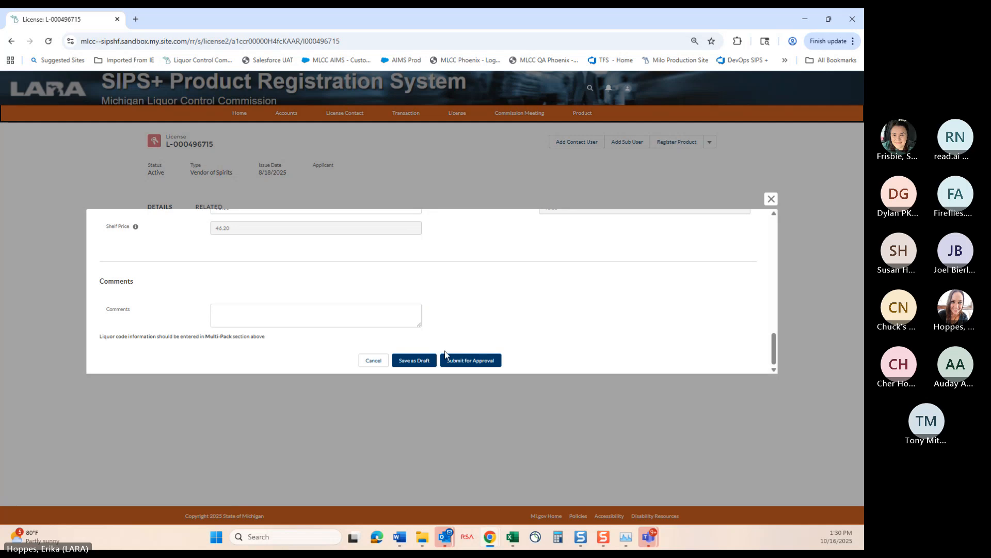
left_click(469, 359)
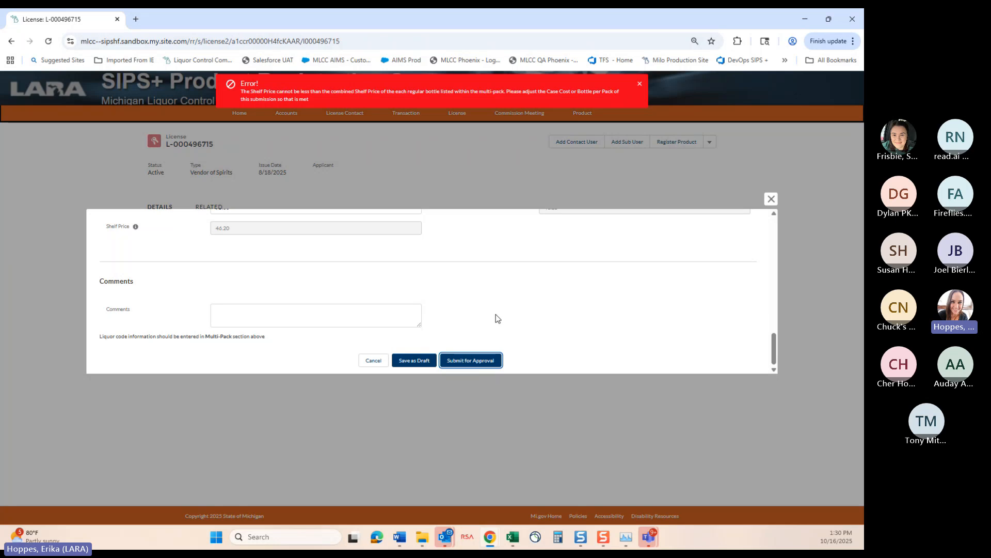
After the shelf-price error, change the case cost to 900.00 and resubmit for approval.
left_click(639, 85)
scroll(348, 290, "up", 1)
left_click(242, 264)
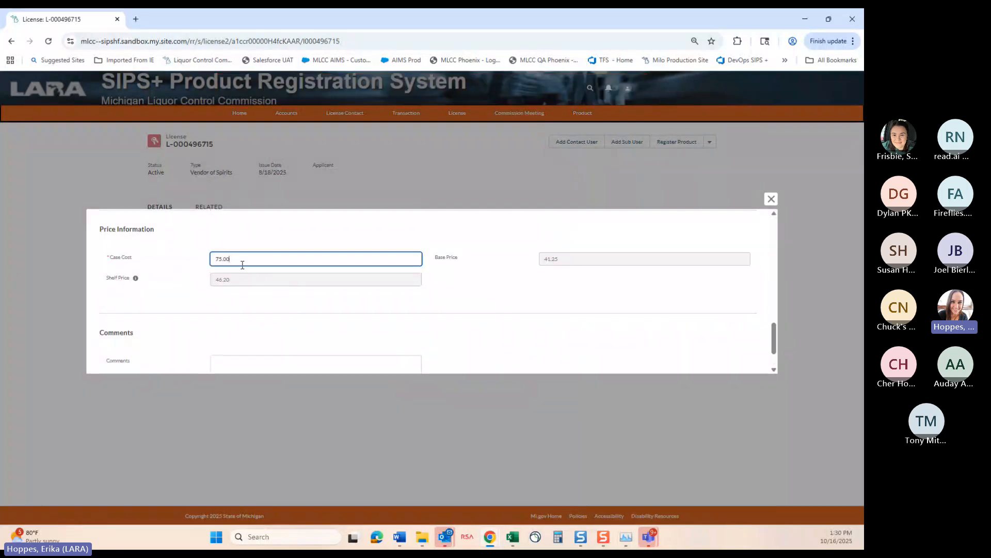
key("ctrl+a")
type("7")
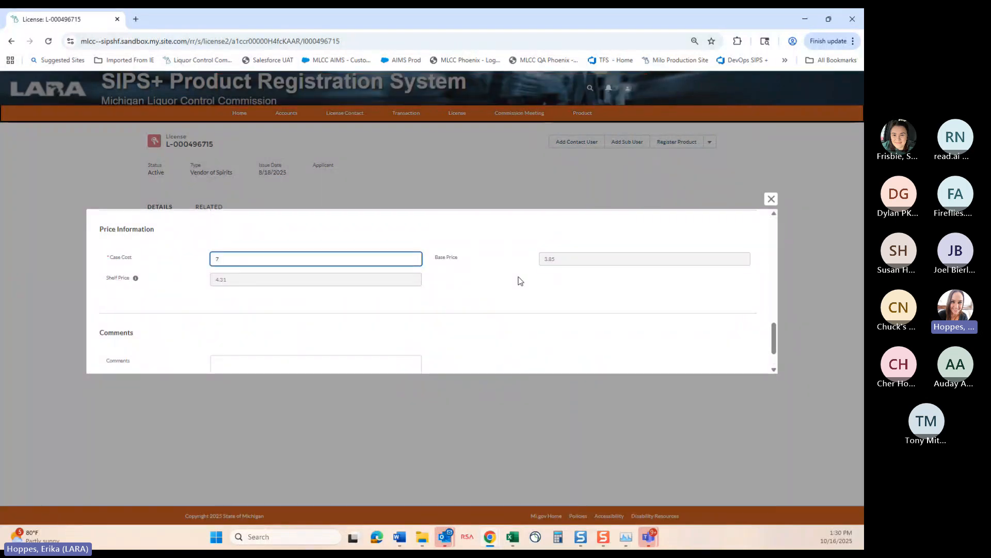
key("BackSpace")
type("900.00")
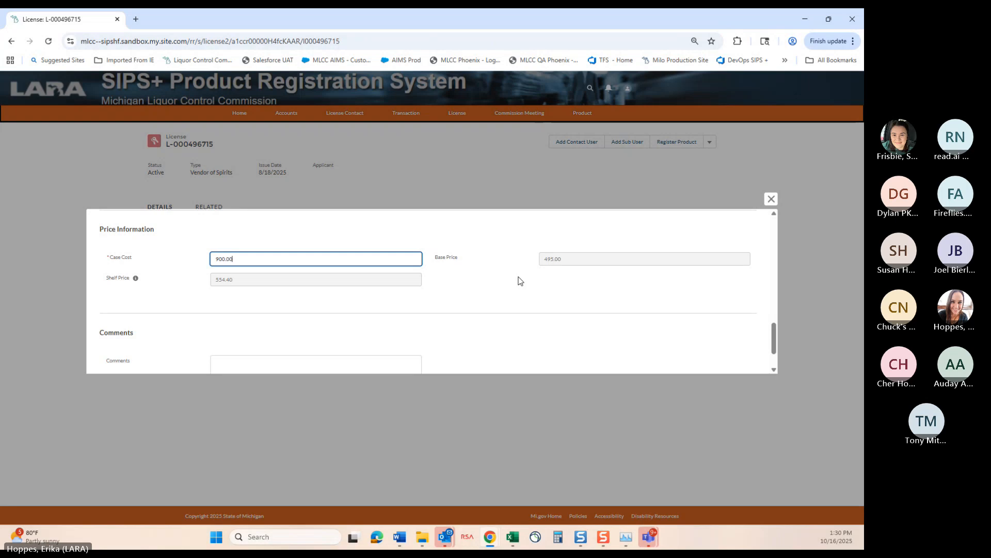
left_click(510, 277)
scroll(520, 275, "down", 3)
left_click(483, 363)
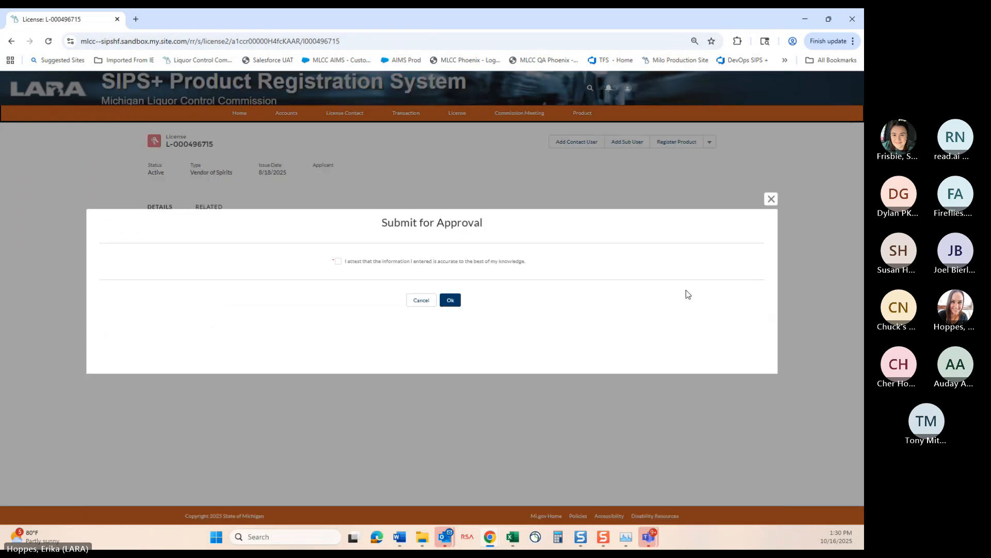
Confirm the accuracy attestation and submit the TEST TEQUILA multi-pack for MLCC review.
left_click(338, 261)
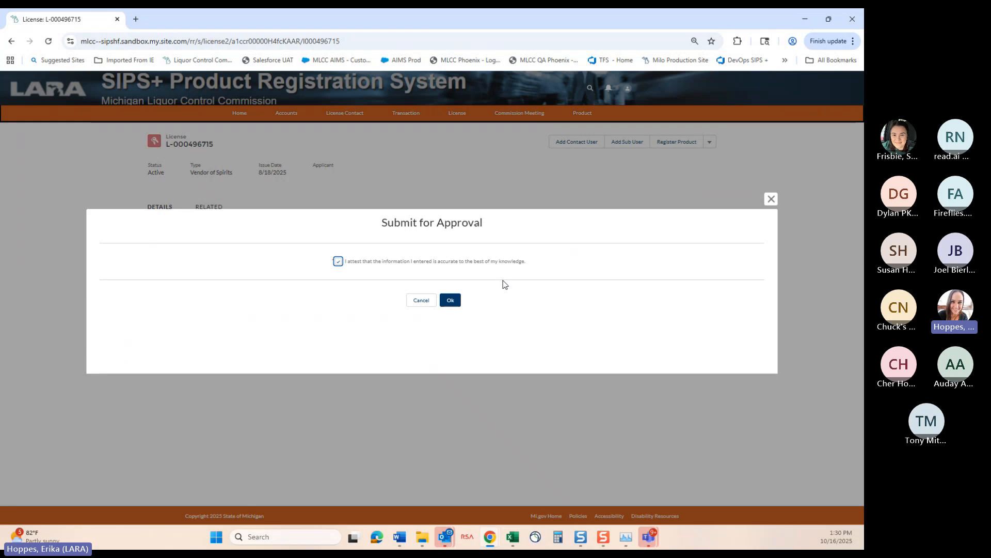
left_click(449, 301)
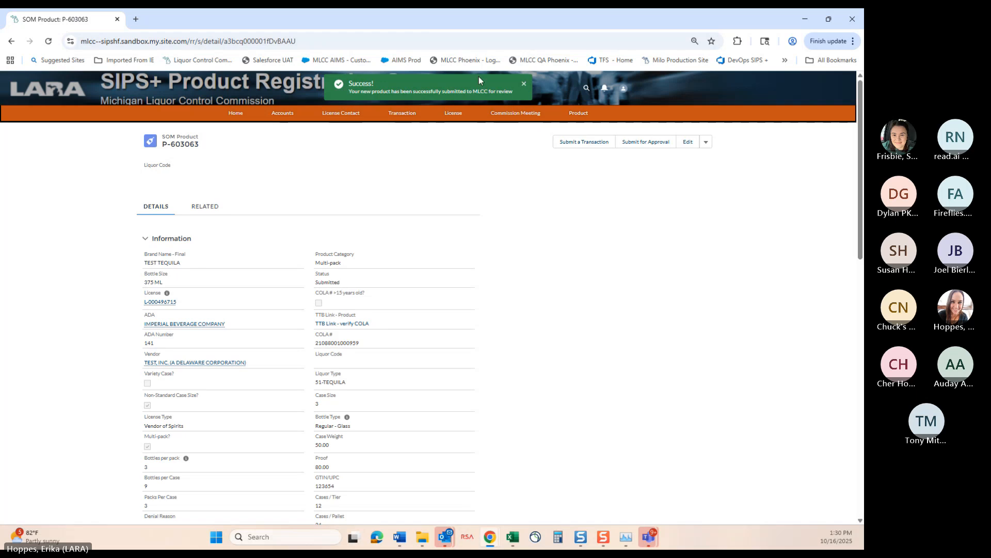
left_click(525, 88)
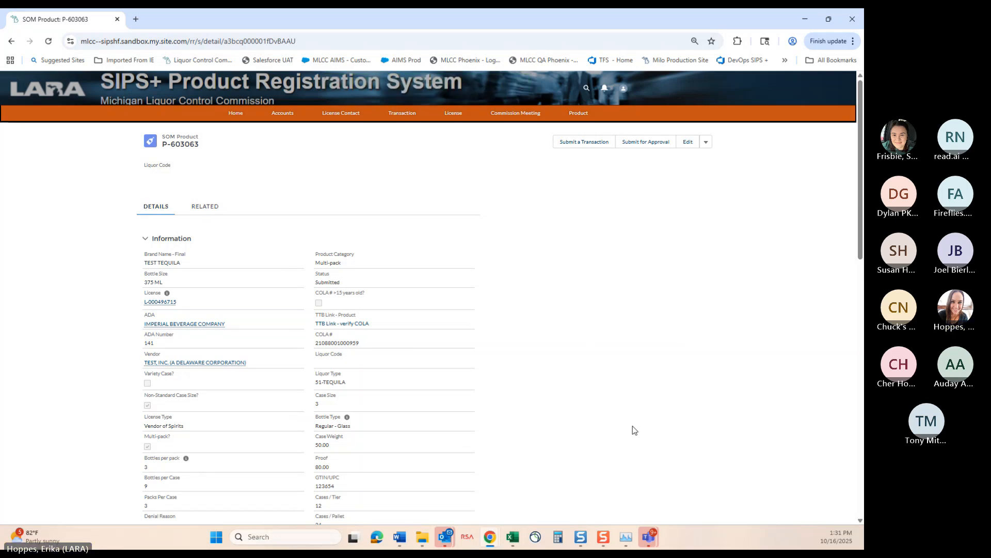
Go back to the License Detail page for license L-000496715.
scroll(635, 429, "down", 4)
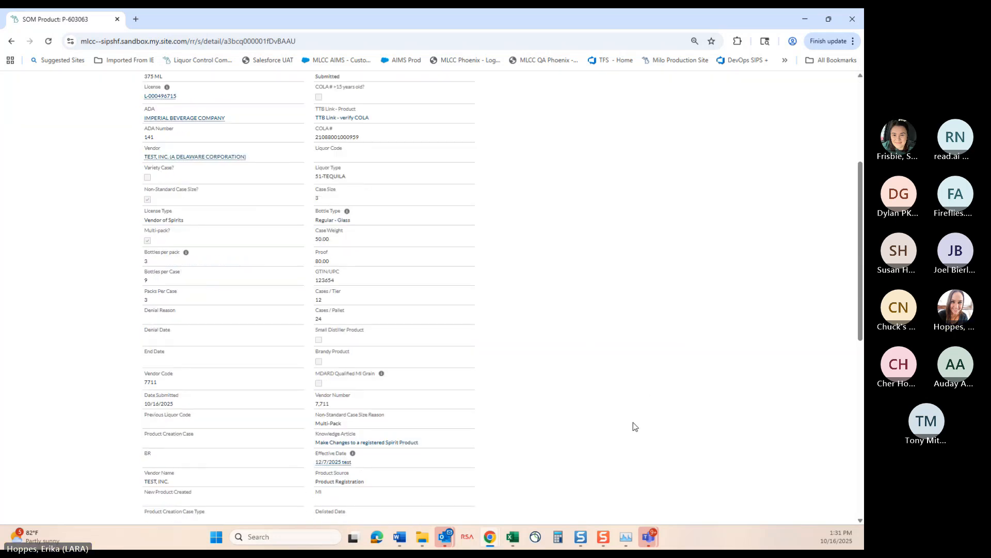
scroll(635, 426, "down", 2)
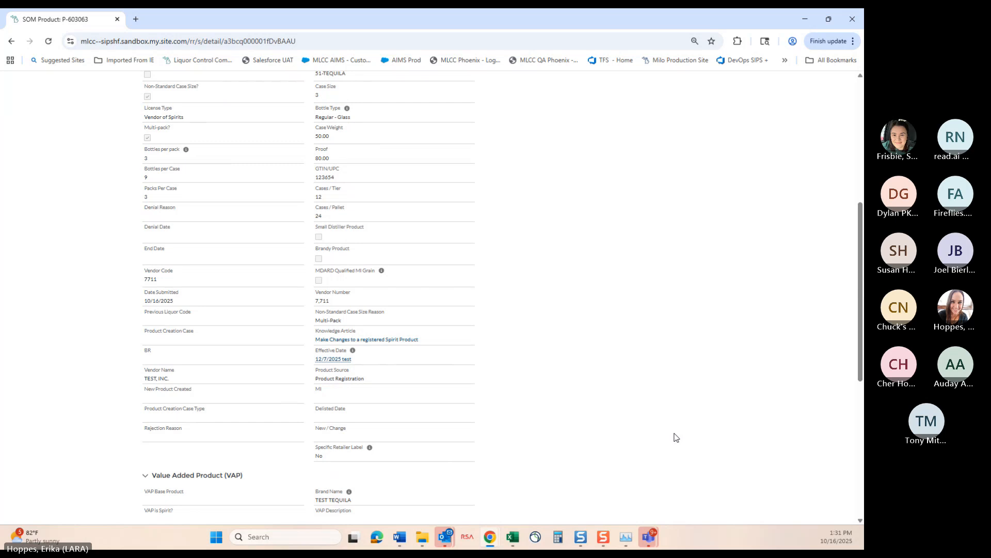
scroll(675, 434, "up", 6)
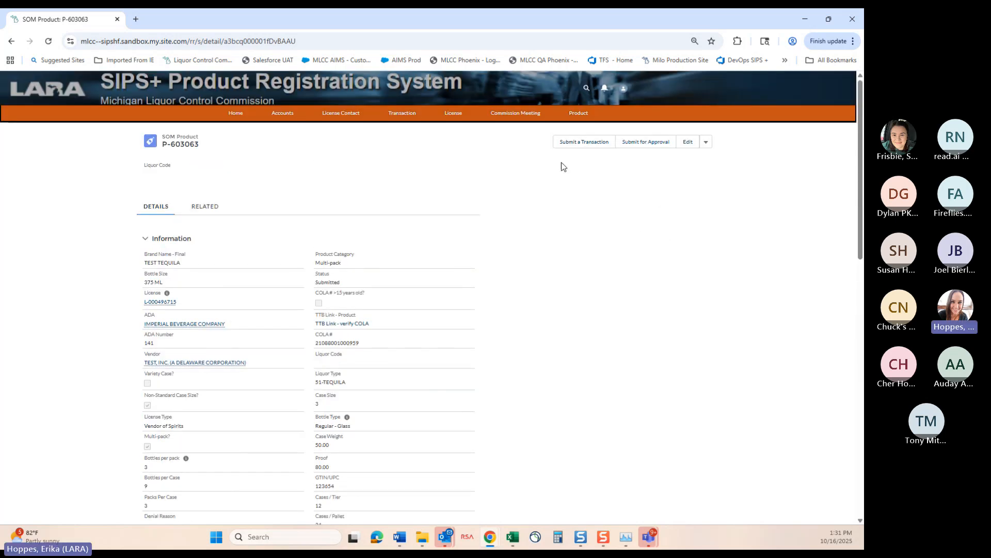
left_click(454, 114)
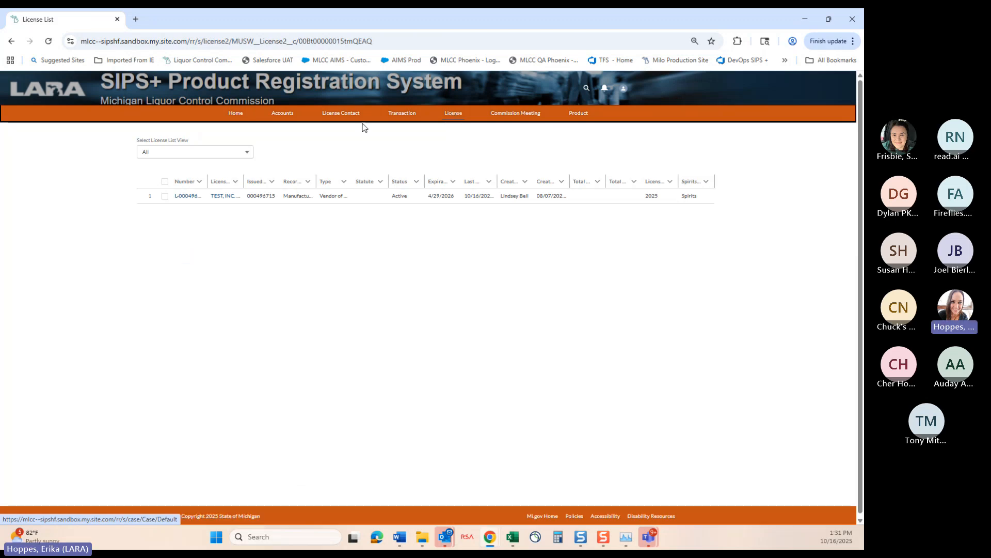
left_click(187, 198)
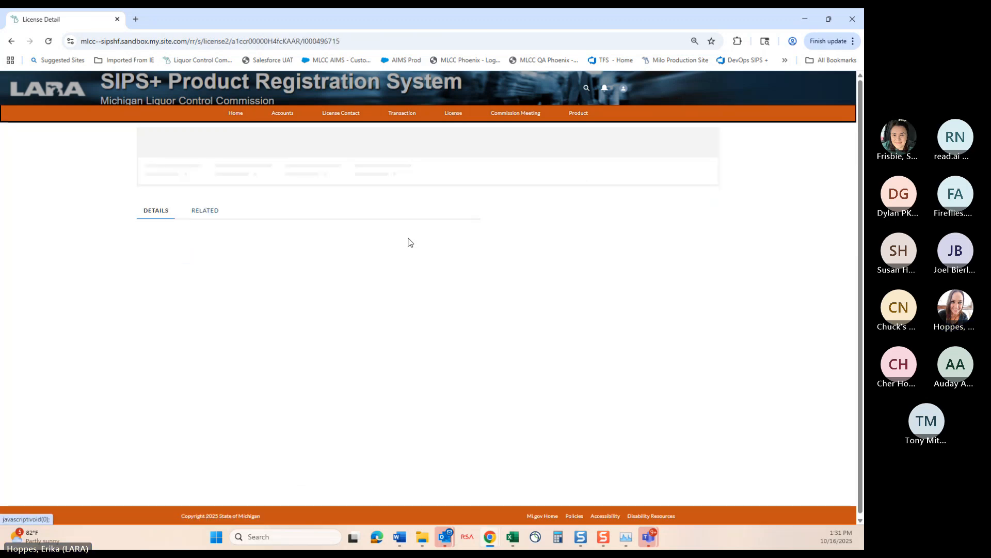
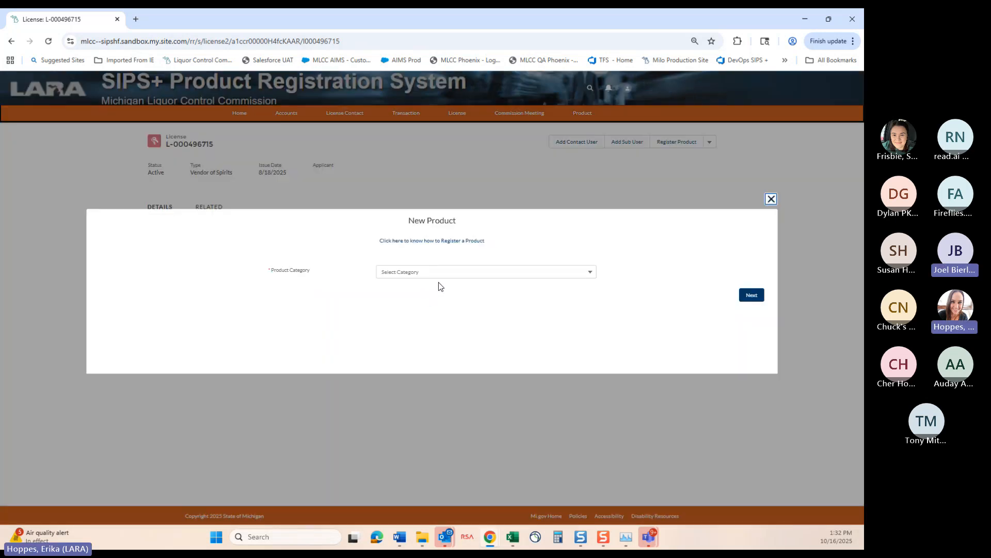
Start registering a new product in the Multi-pack category.
left_click(438, 273)
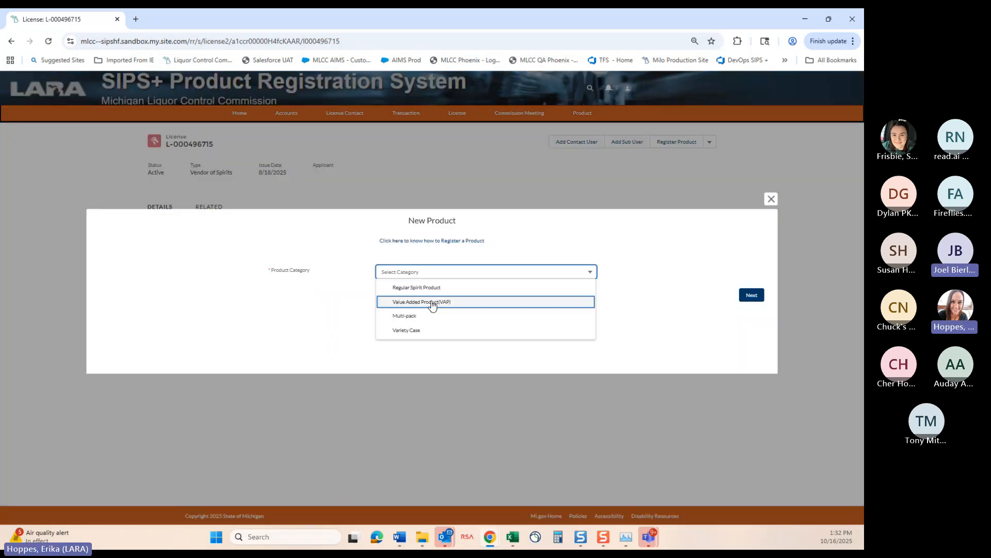
left_click(432, 302)
left_click(751, 295)
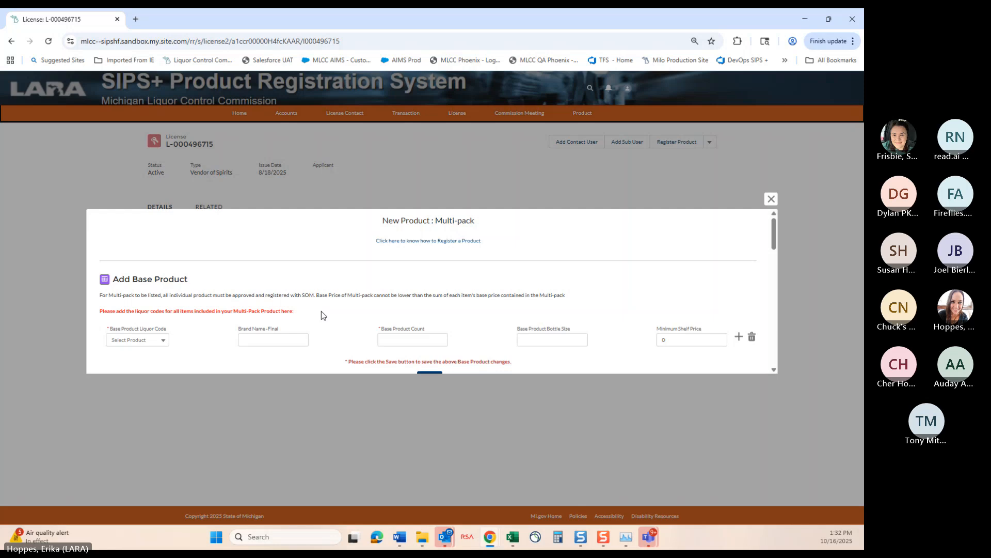
Save six of liquor code 36529 as the base product, giving a 479.94 shelf price summation.
left_click(168, 341)
left_click(147, 367)
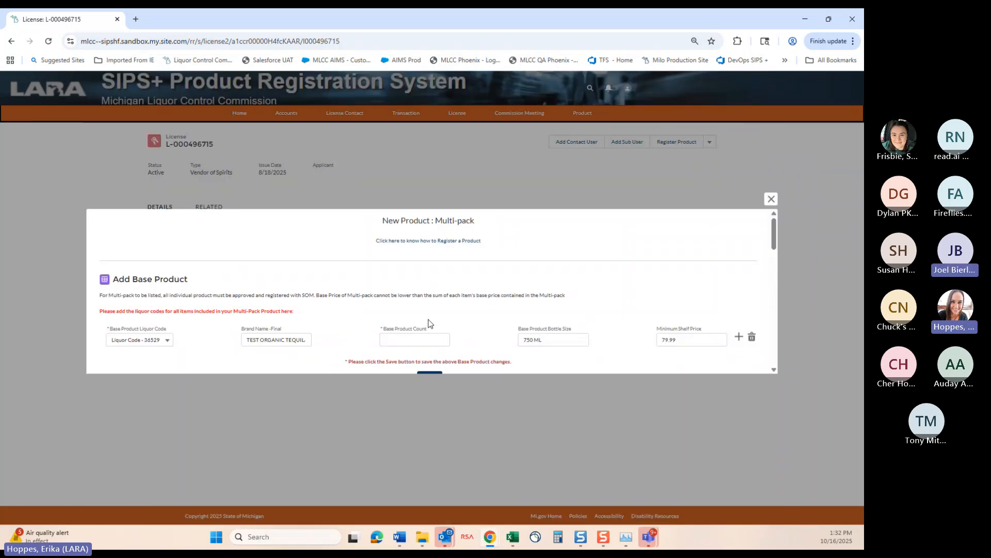
left_click(426, 339)
type("6")
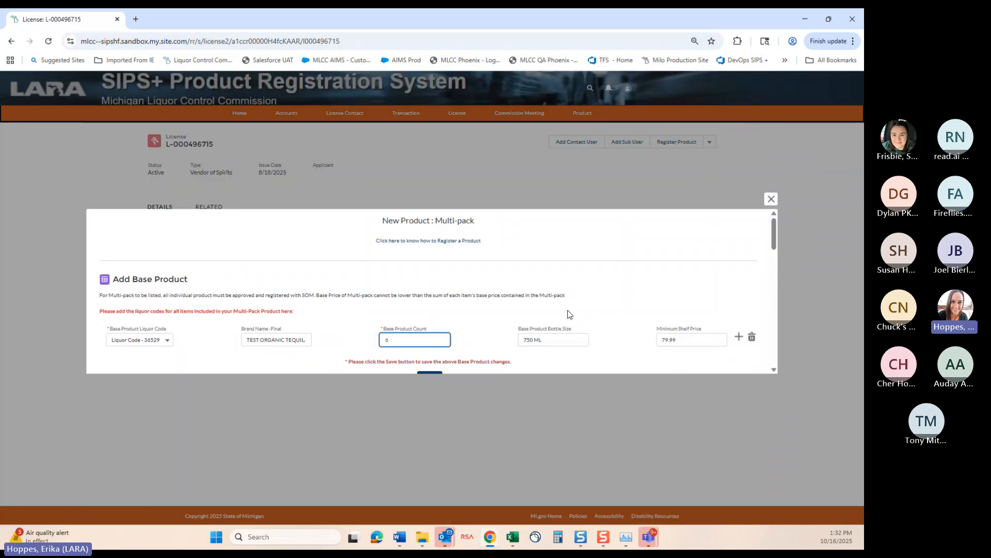
scroll(566, 314, "down", 1)
left_click(432, 326)
left_click(437, 327)
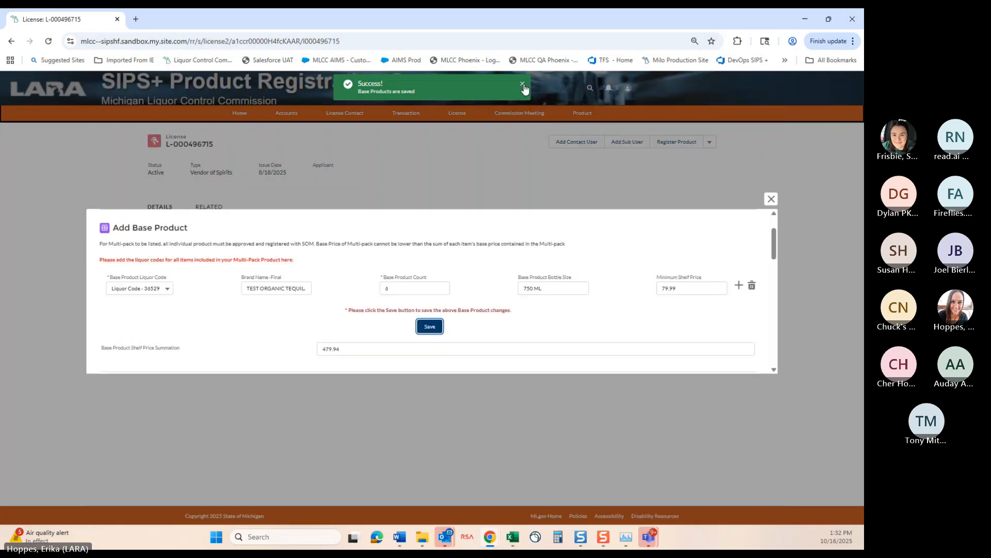
left_click(522, 84)
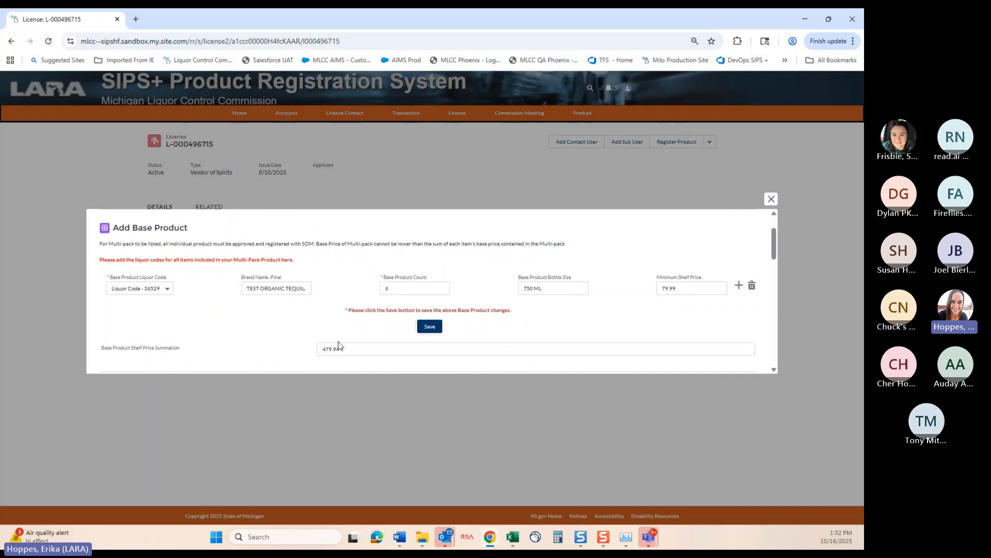
Look over the Multi-pack form, then close it unfinished to return to the license details.
scroll(393, 355, "down", 6)
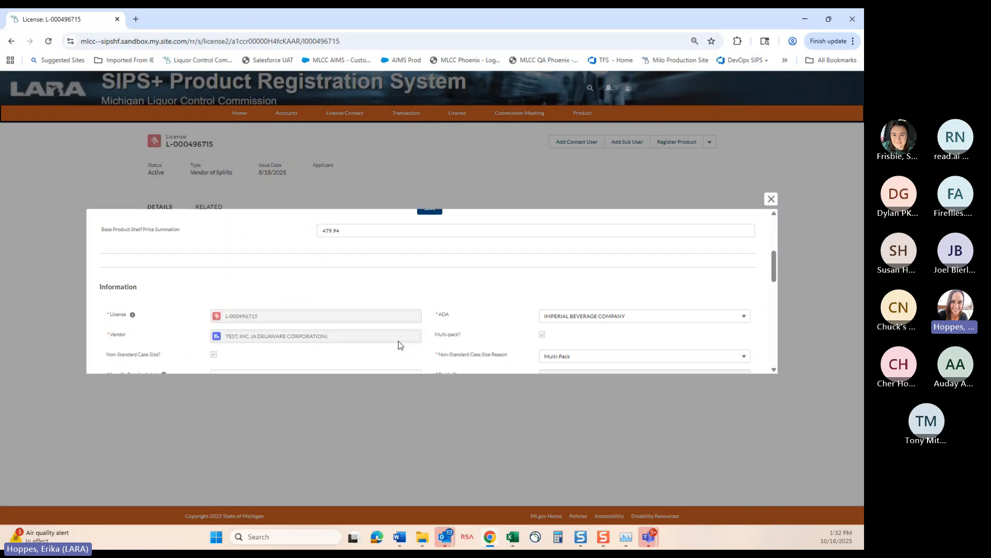
scroll(401, 341, "down", 8)
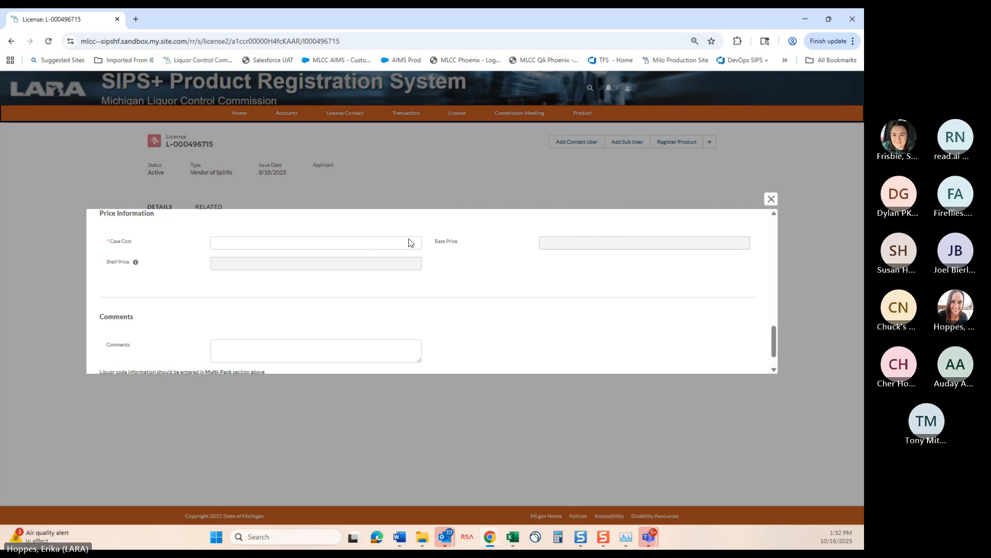
scroll(477, 280, "up", 1)
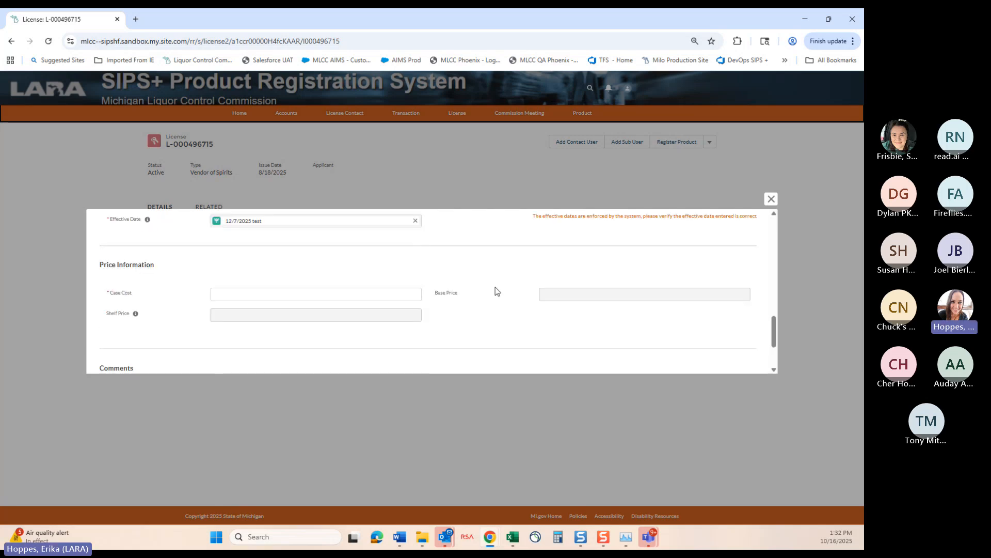
scroll(496, 292, "up", 3)
scroll(496, 292, "up", 1)
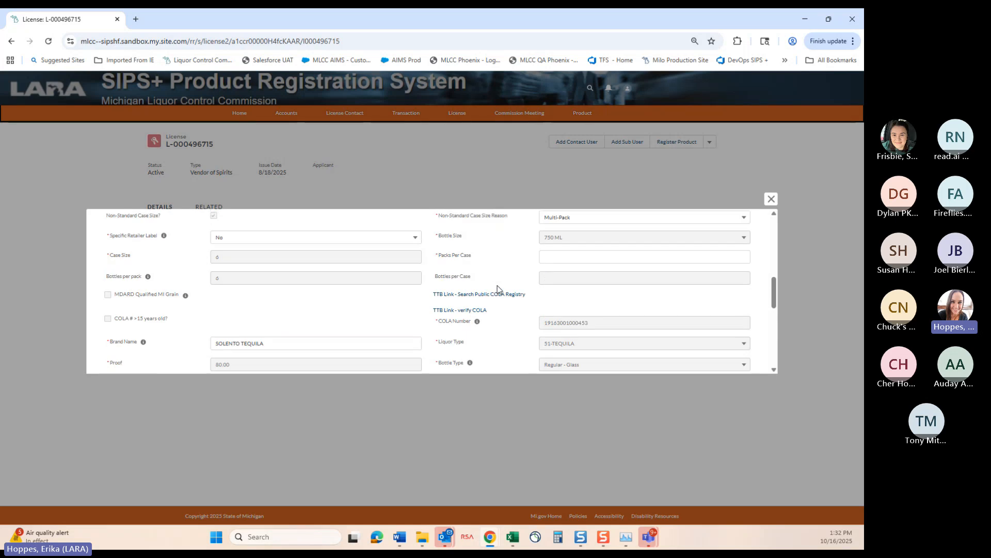
scroll(516, 294, "up", 2)
scroll(518, 297, "up", 1)
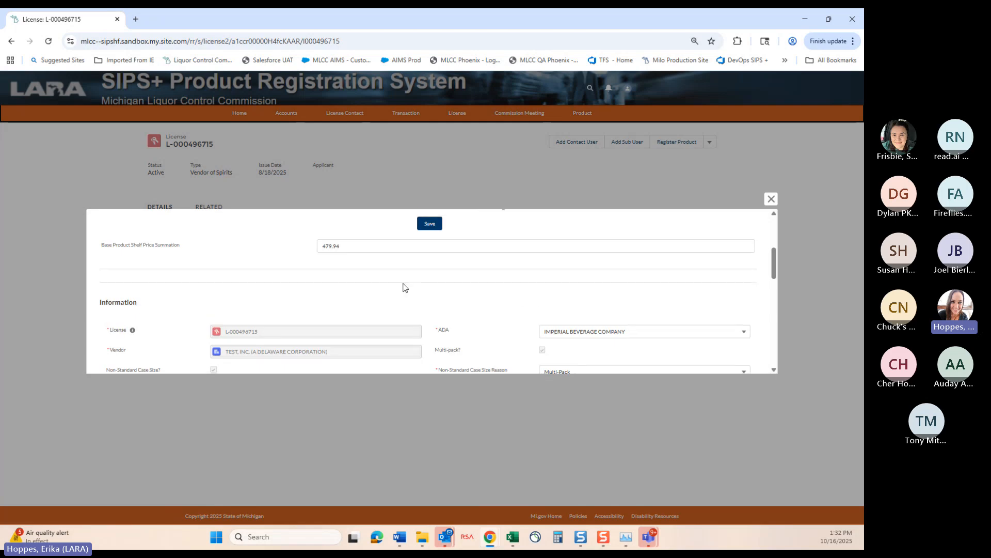
scroll(405, 288, "up", 1)
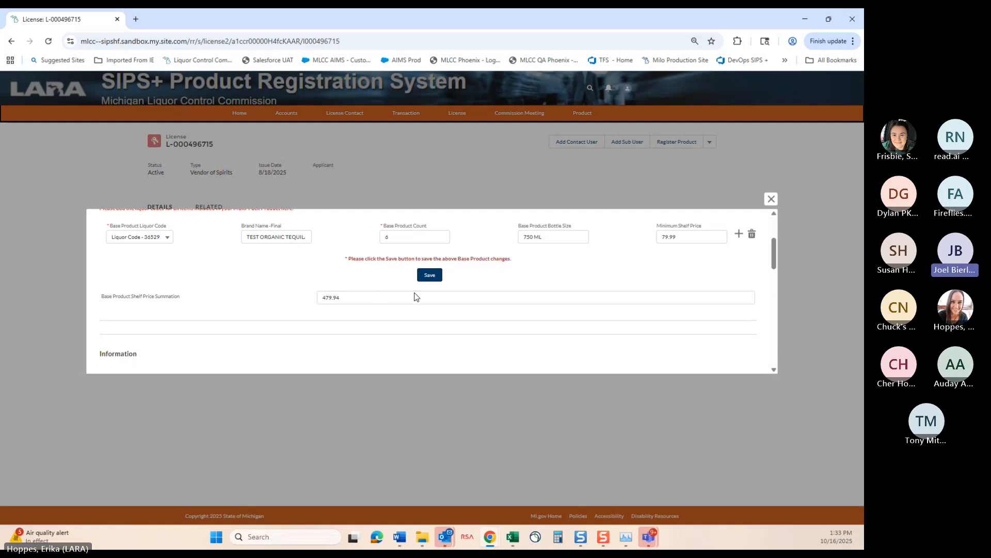
left_click(772, 199)
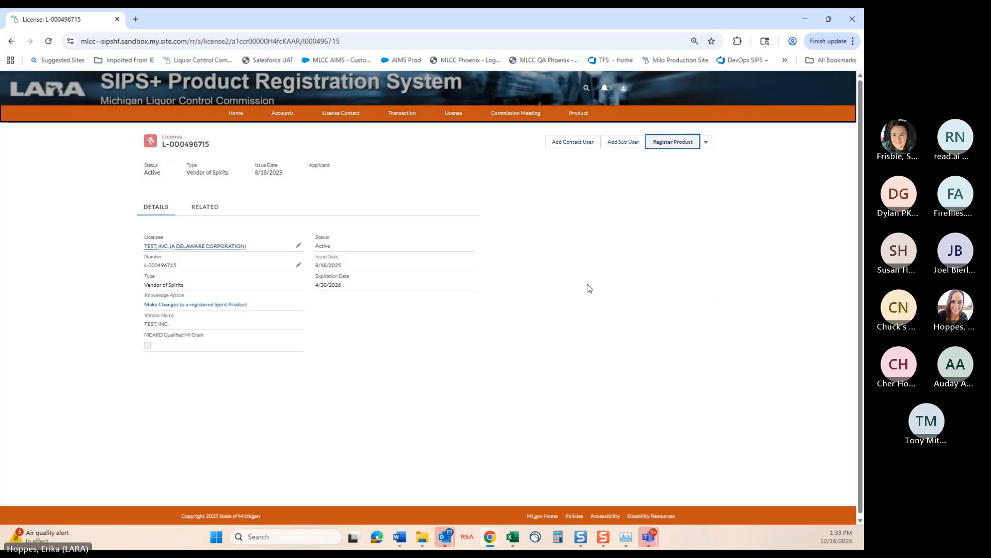
Start a new product registration with Variety Case as the product category.
left_click(672, 143)
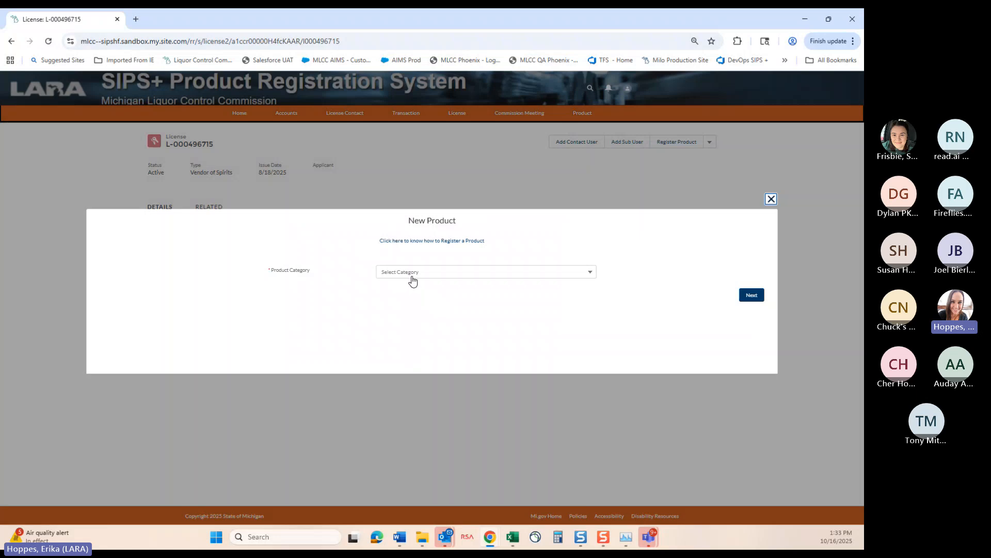
left_click(415, 276)
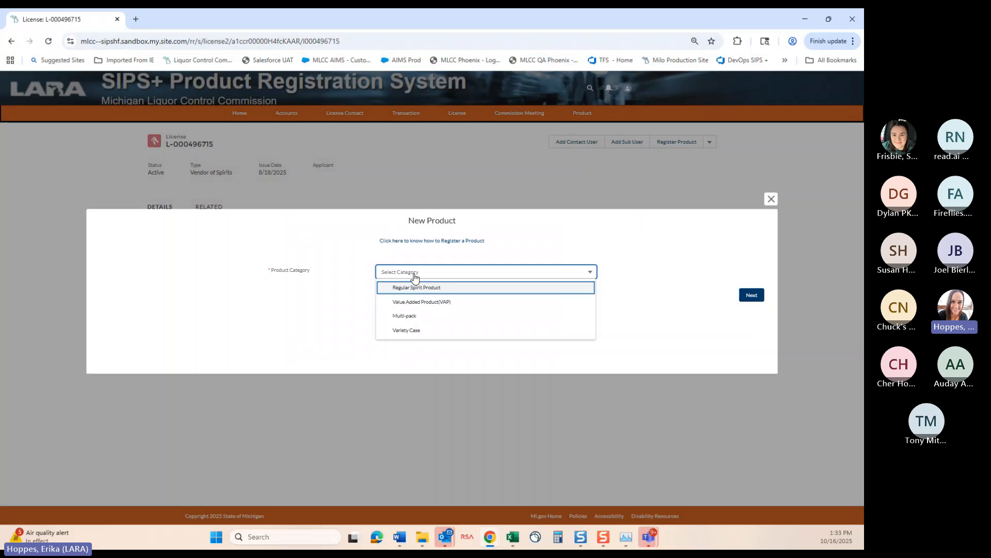
left_click(402, 331)
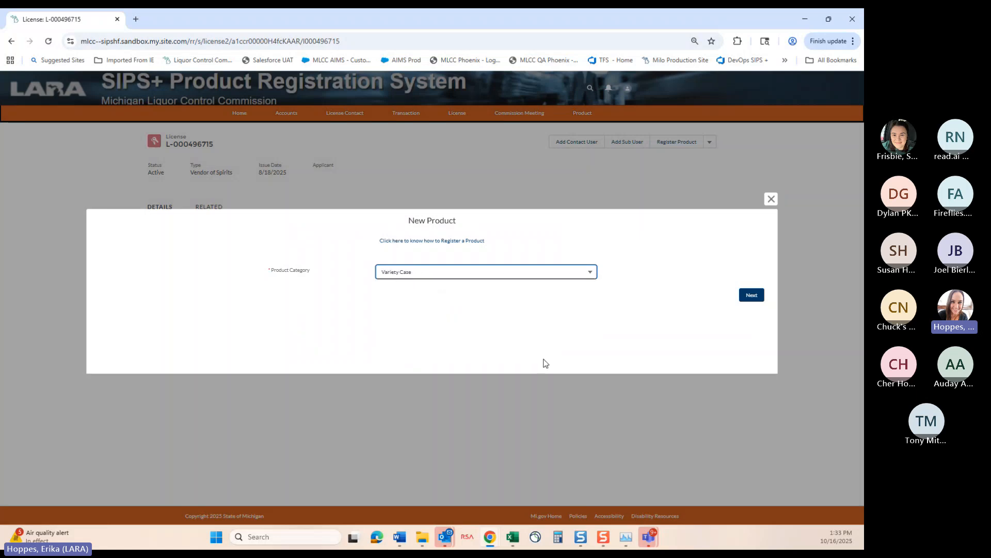
left_click(757, 297)
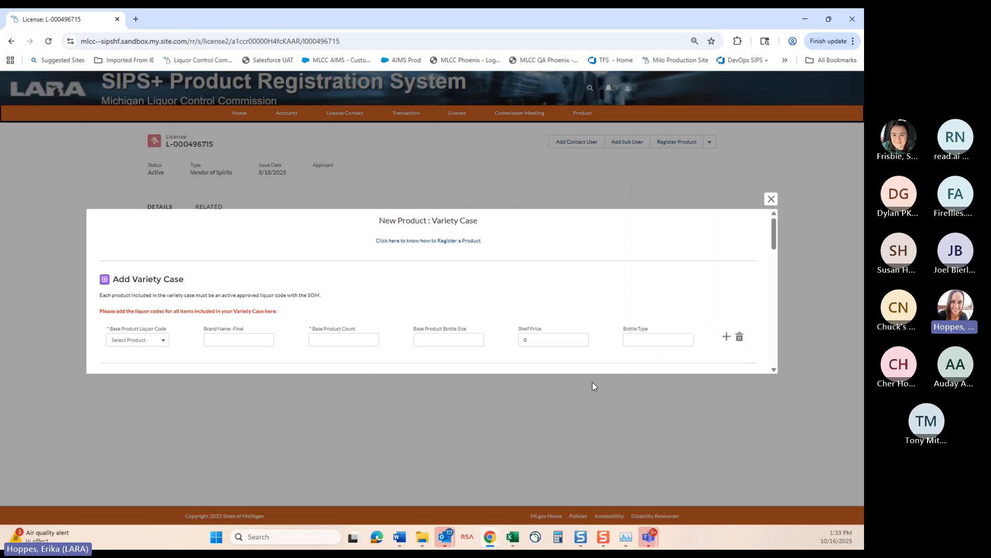
Save base product liquor code 53590 (TESTER TWO TEQUILA, 50 ML) with count 15.
scroll(575, 296, "down", 1)
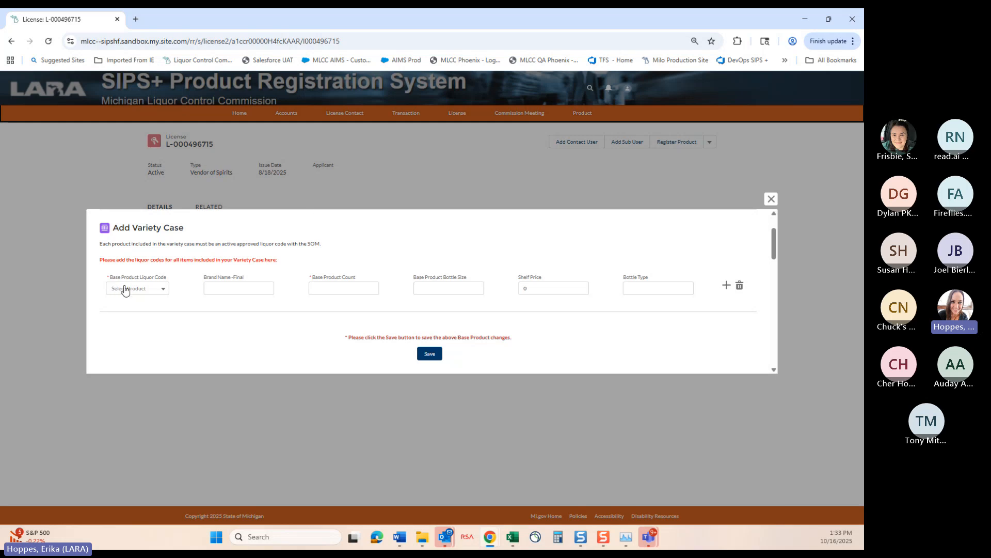
left_click(164, 292)
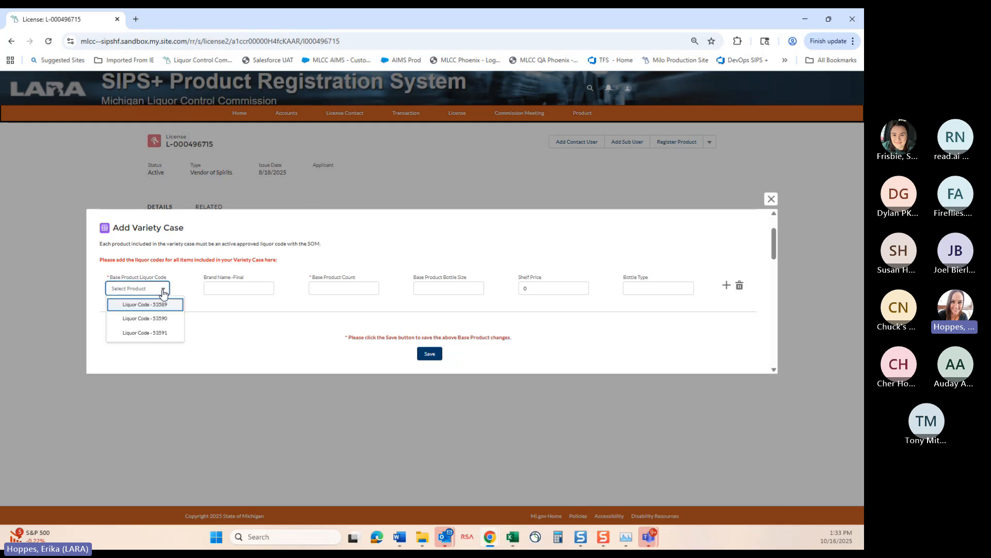
left_click(155, 318)
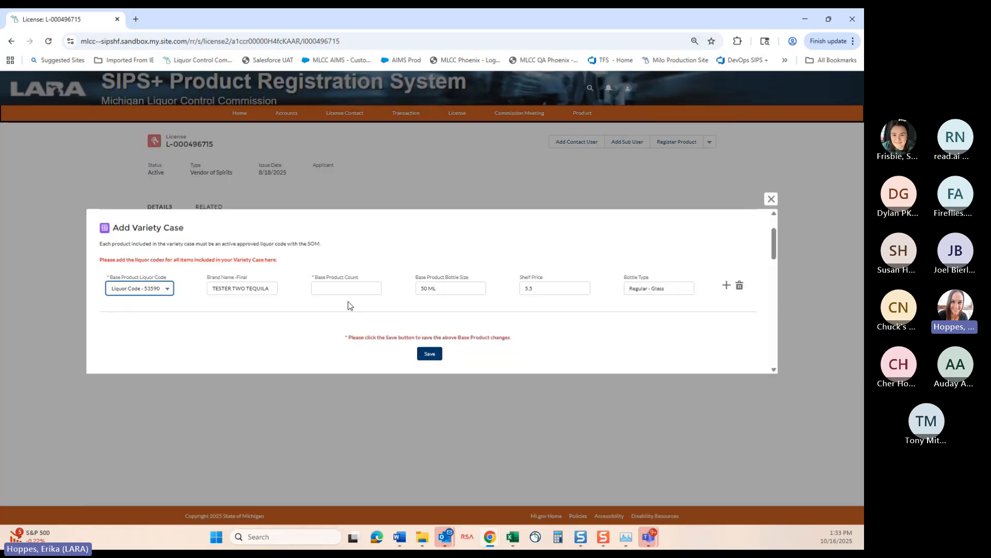
left_click(376, 290)
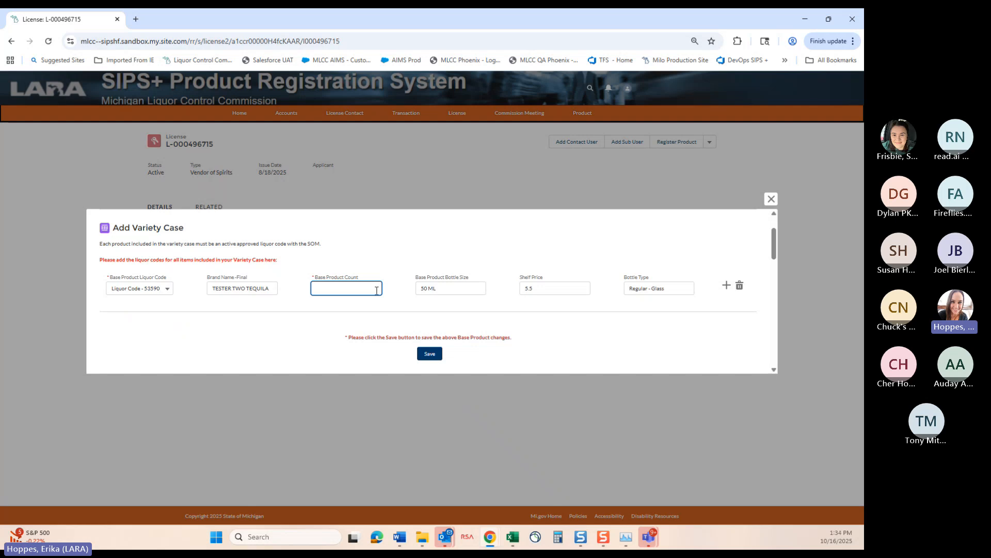
type("15")
left_click(491, 311)
left_click(434, 354)
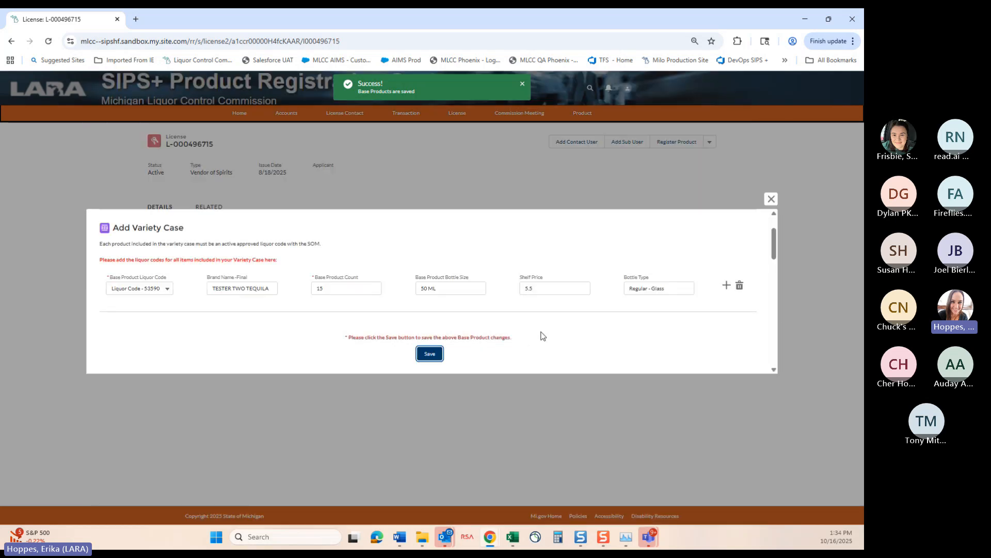
left_click(521, 86)
Set Specific Retailer Label to No, replace brand word SOLENTO with TEST, and enter case weight 50.
scroll(568, 316, "down", 2)
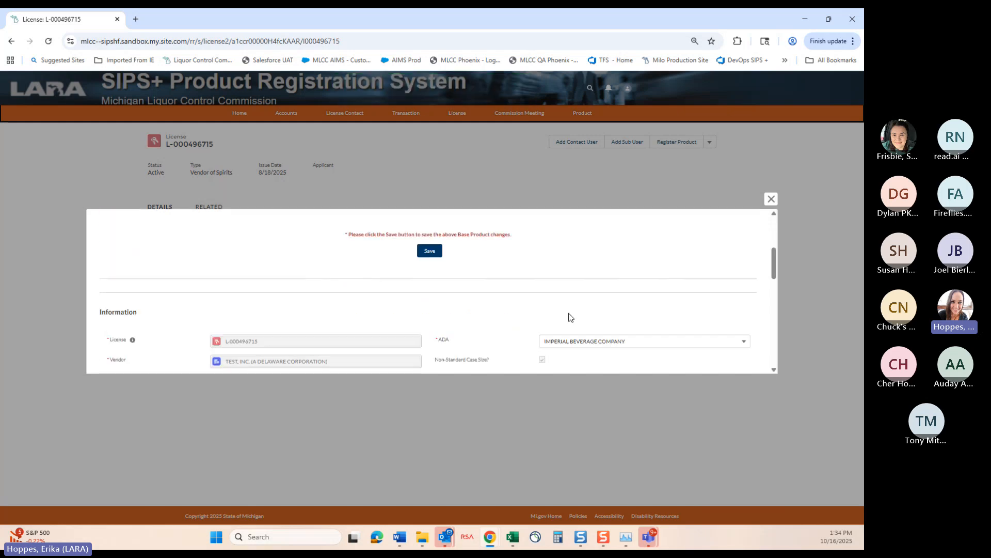
scroll(593, 323, "down", 1)
scroll(655, 328, "down", 1)
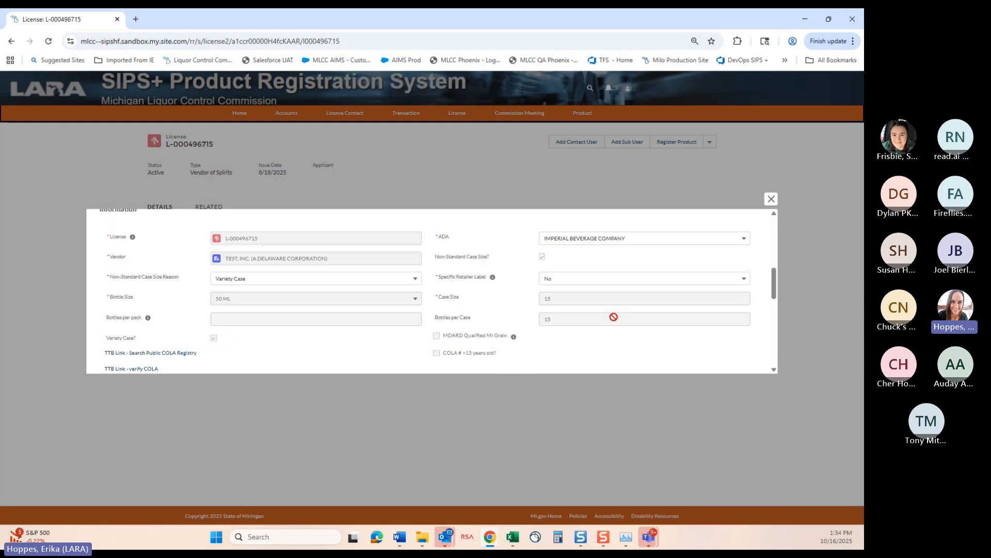
left_click(548, 279)
scroll(500, 326, "down", 3)
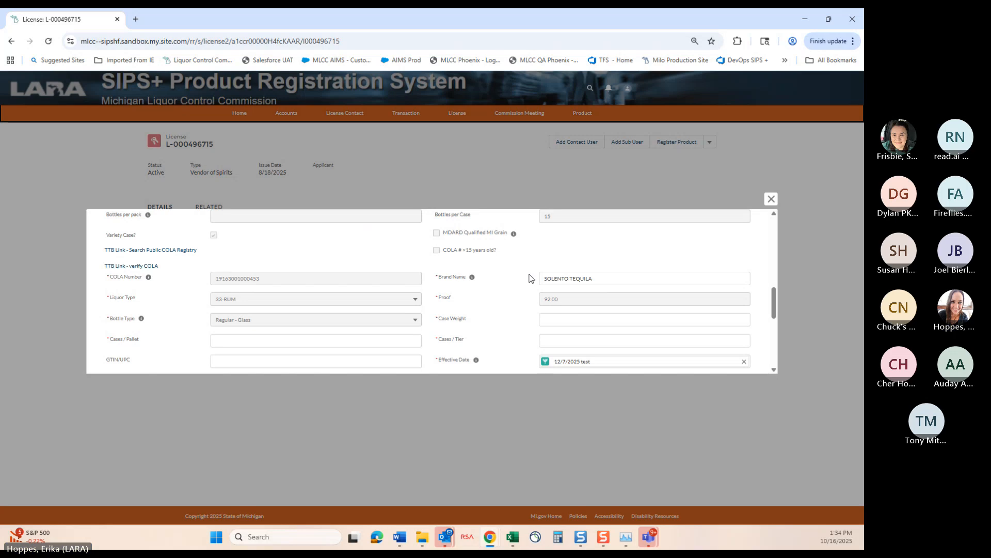
left_click(566, 281)
left_click_drag(566, 281, 529, 275)
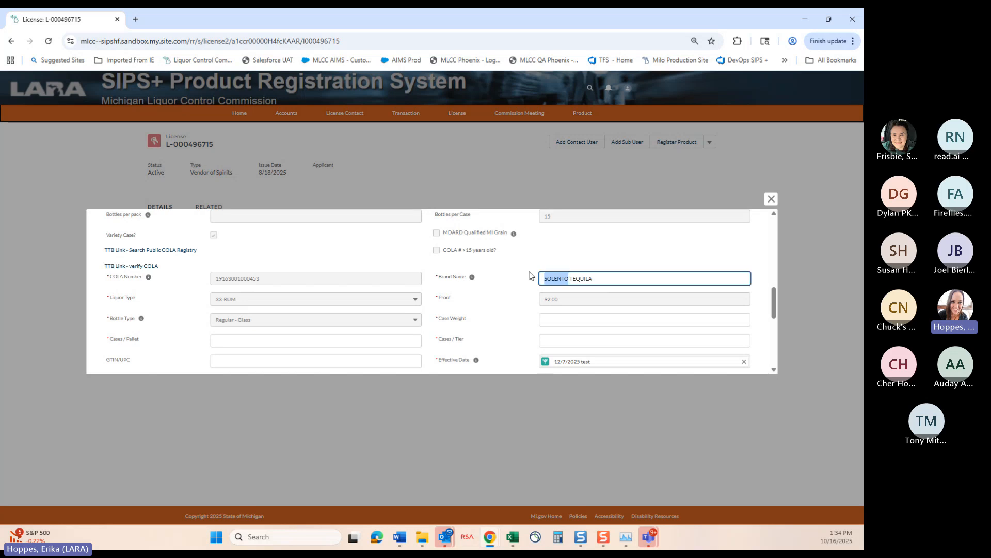
type("TEST")
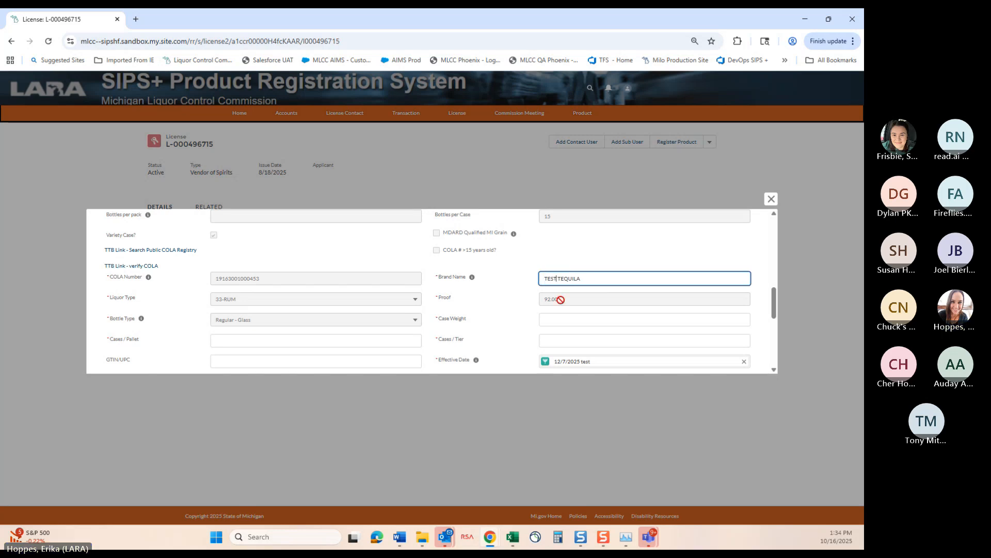
left_click(571, 320)
type("50")
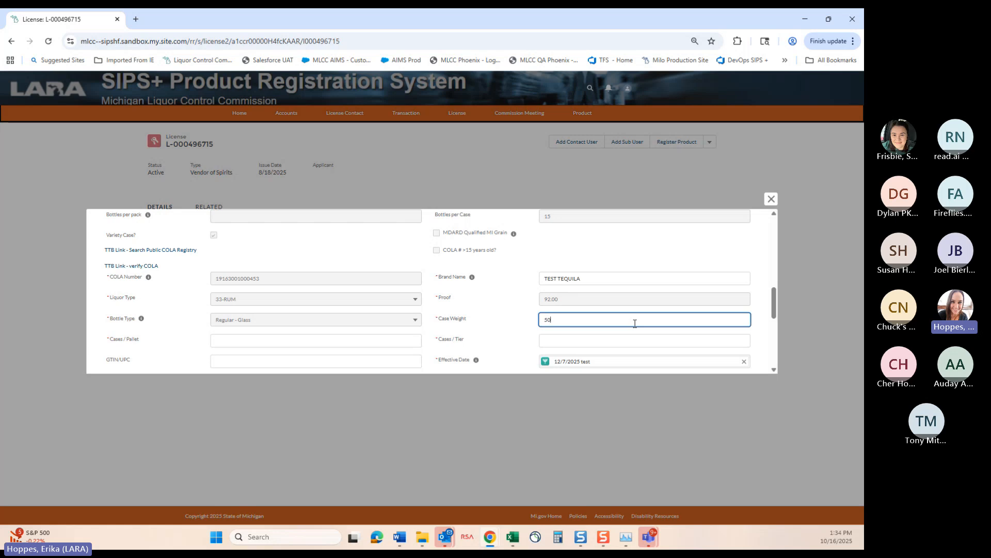
Enter 24 cases per pallet, 12 cases per tier, and GTIN/UPC 654654.
left_click(331, 341)
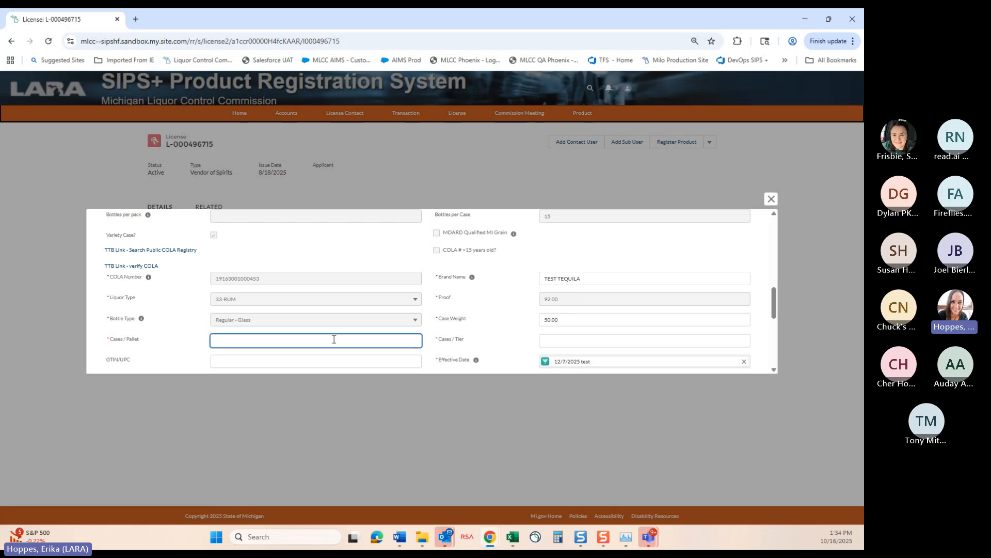
type("24")
key("Tab")
type("12")
key("Tab")
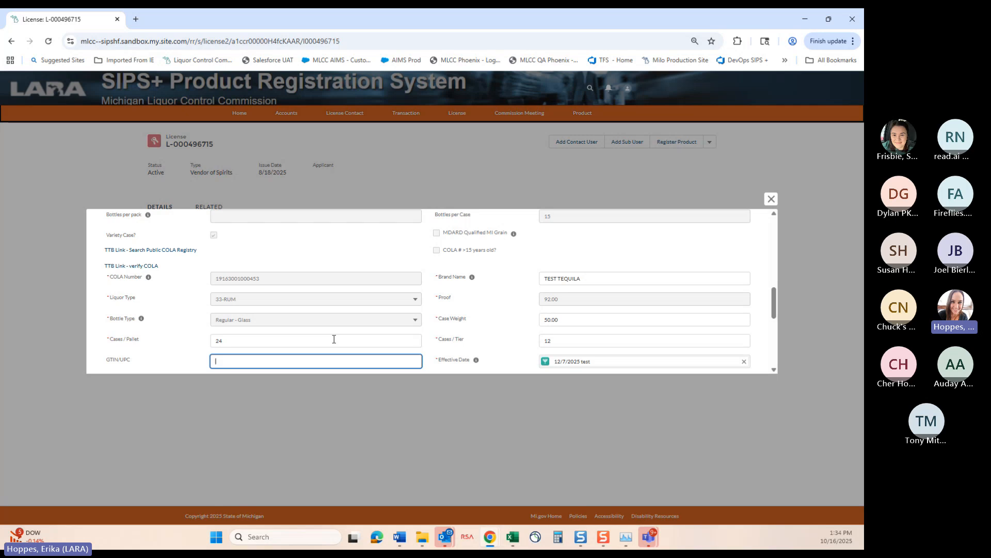
type("654654")
scroll(398, 313, "down", 2)
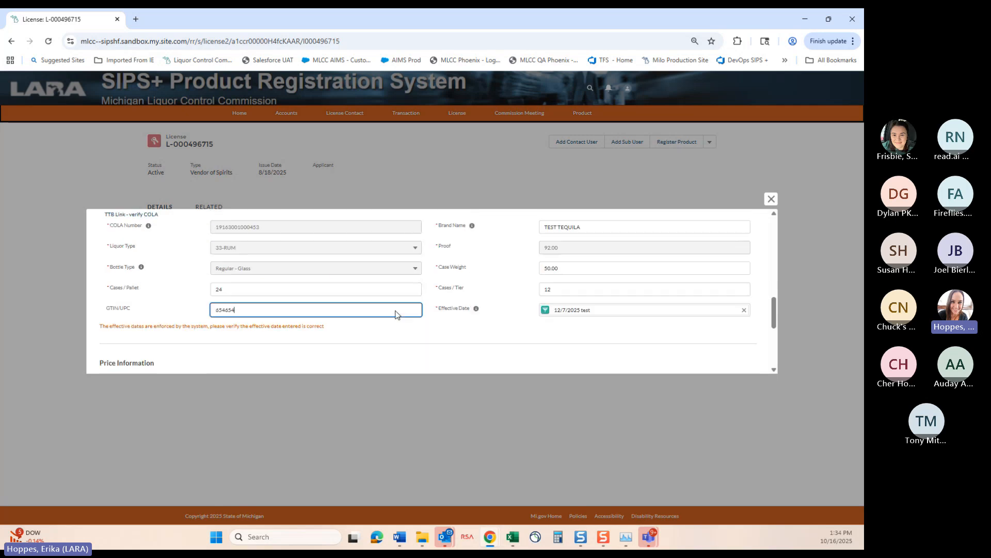
scroll(519, 316, "down", 1)
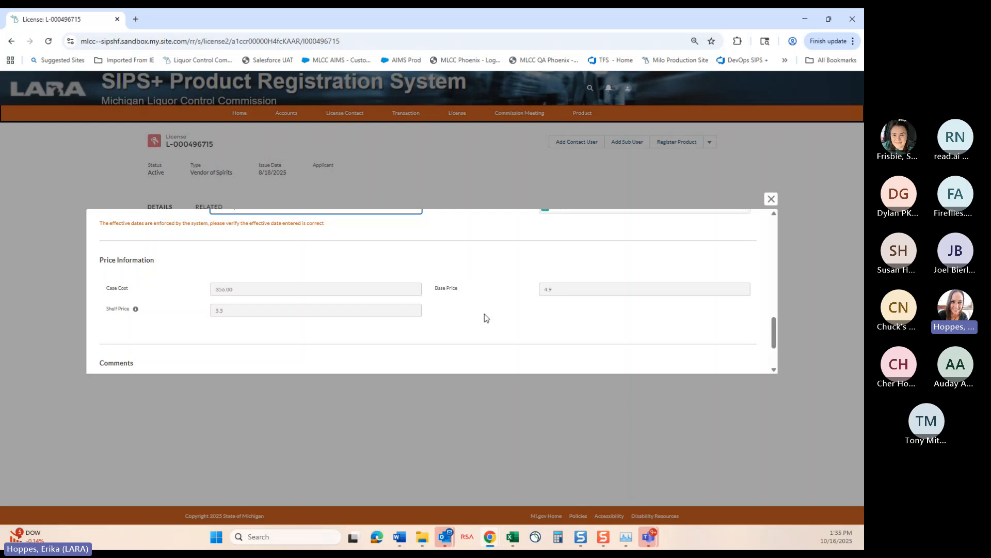
Add the comment 'variety case' and submit the product for approval.
scroll(464, 308, "down", 1)
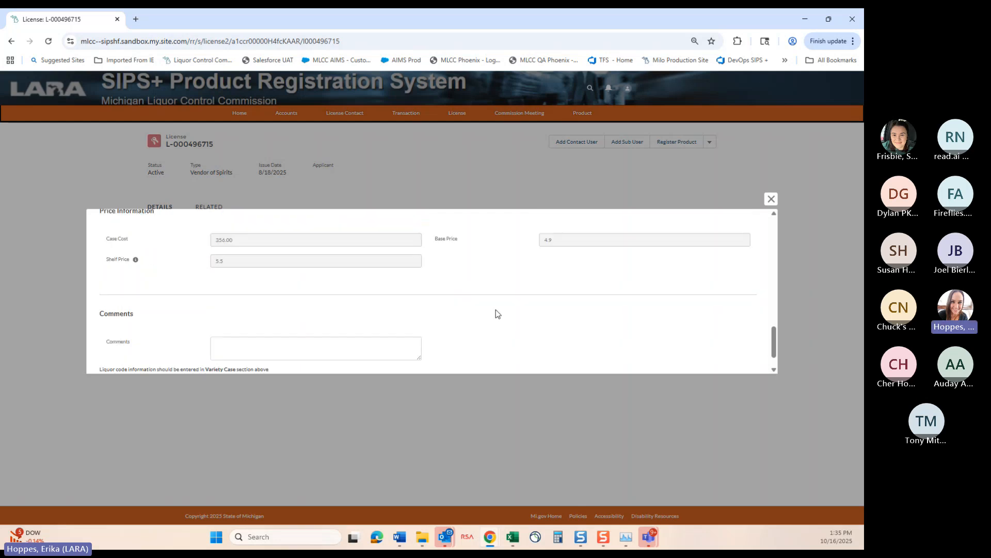
scroll(522, 316, "down", 1)
left_click(315, 321)
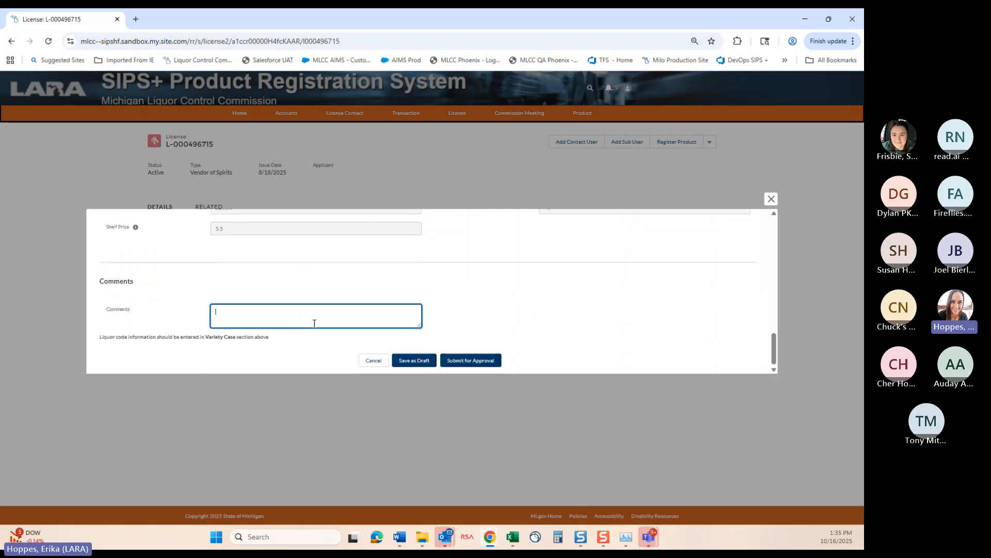
type("variety case")
left_click(489, 367)
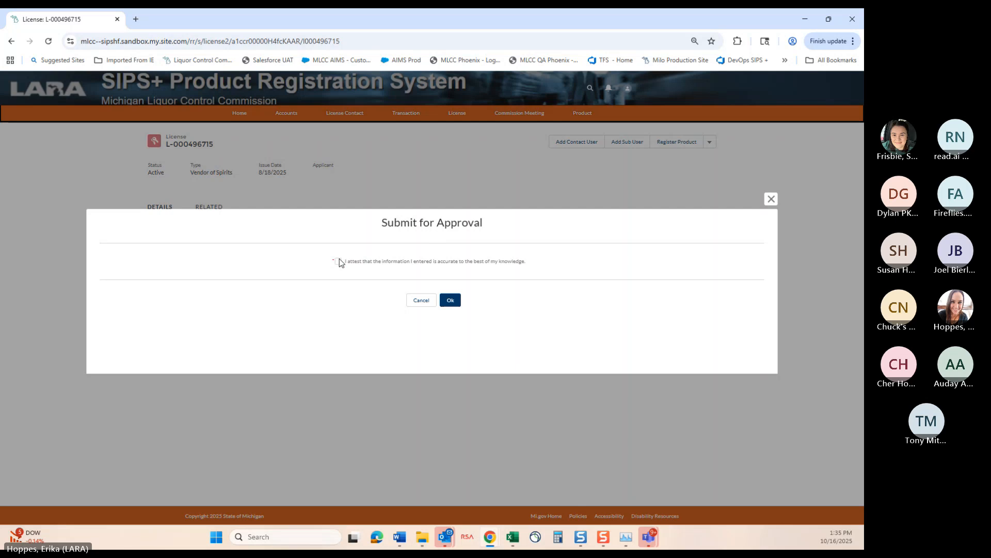
Attest the information is accurate and confirm, sending P-603064 to MLCC as Submitted.
left_click(338, 262)
left_click(459, 304)
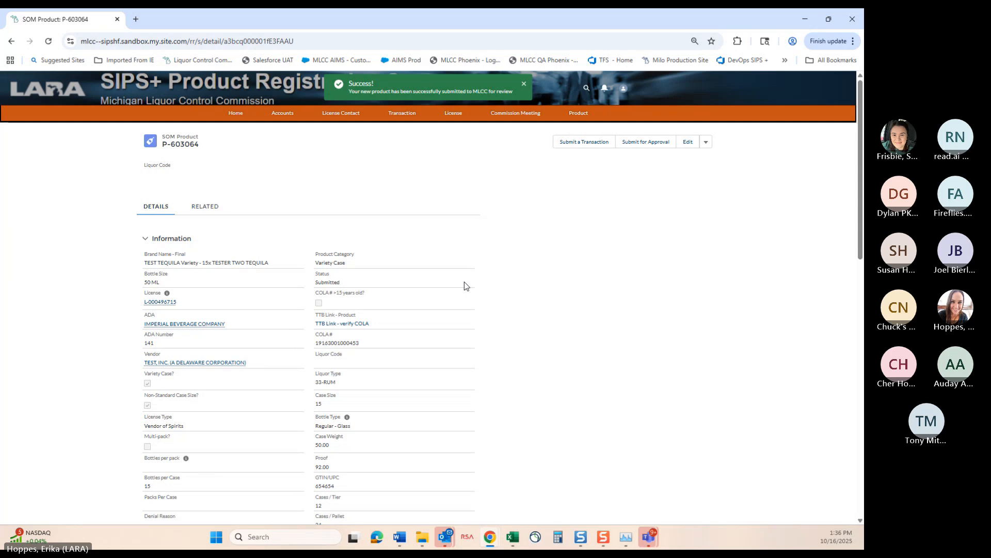
Show the Submitted products view, widen the Brand Name - Final column, and dismiss the toast.
left_click(586, 116)
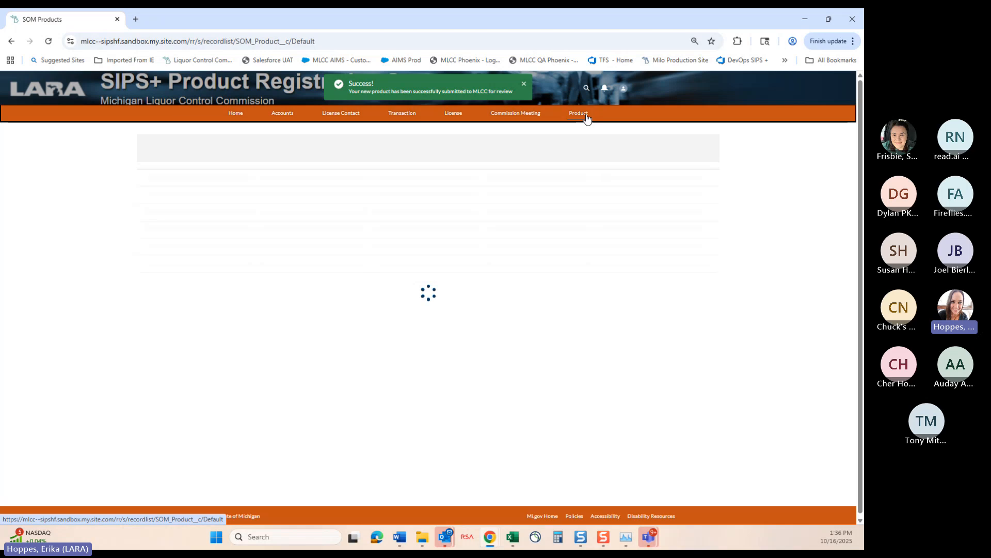
left_click(204, 146)
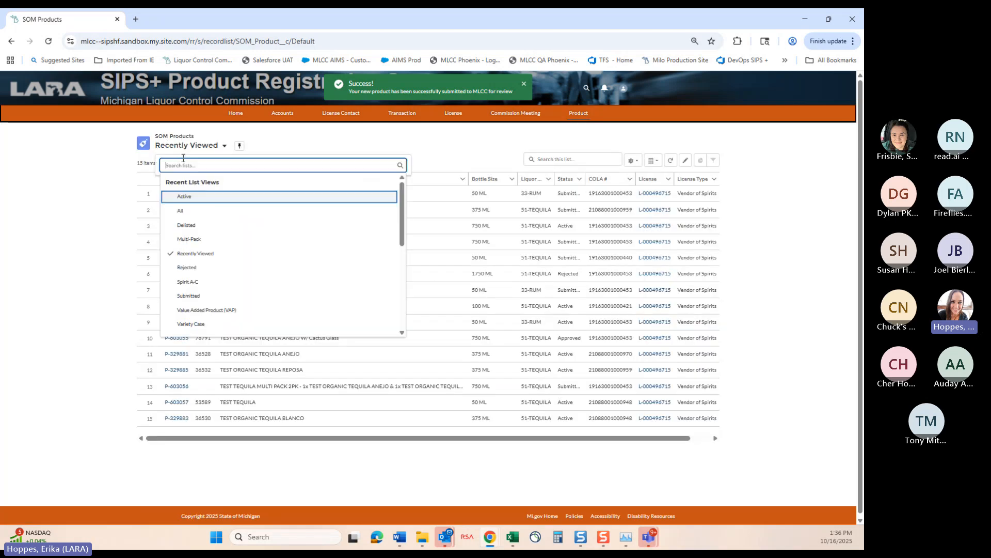
left_click(205, 296)
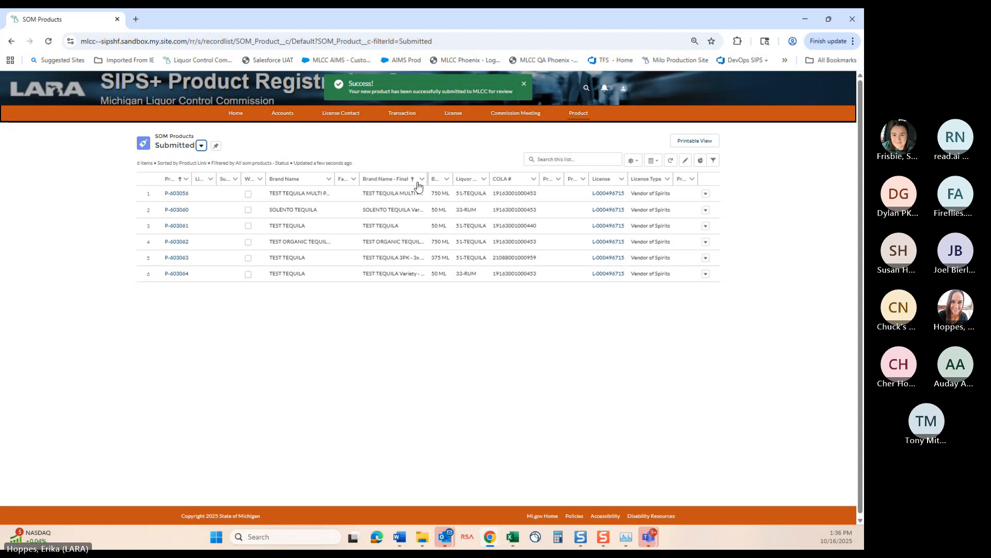
left_click_drag(428, 179, 541, 181)
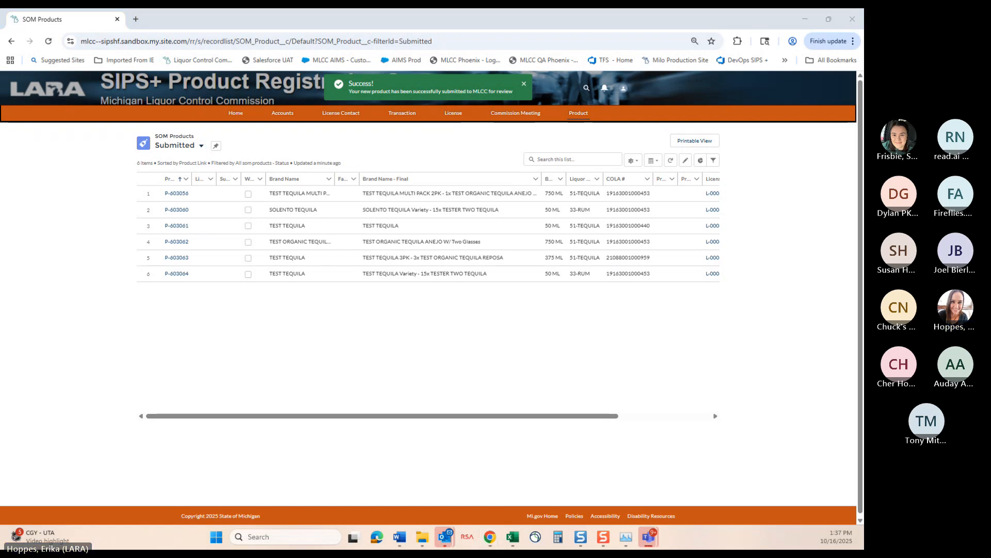
left_click(523, 86)
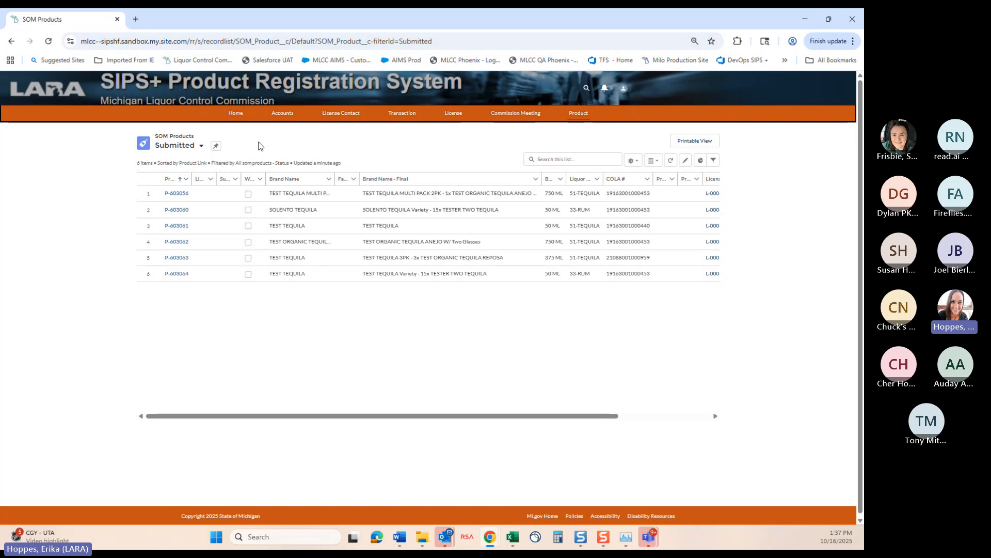
left_click(197, 146)
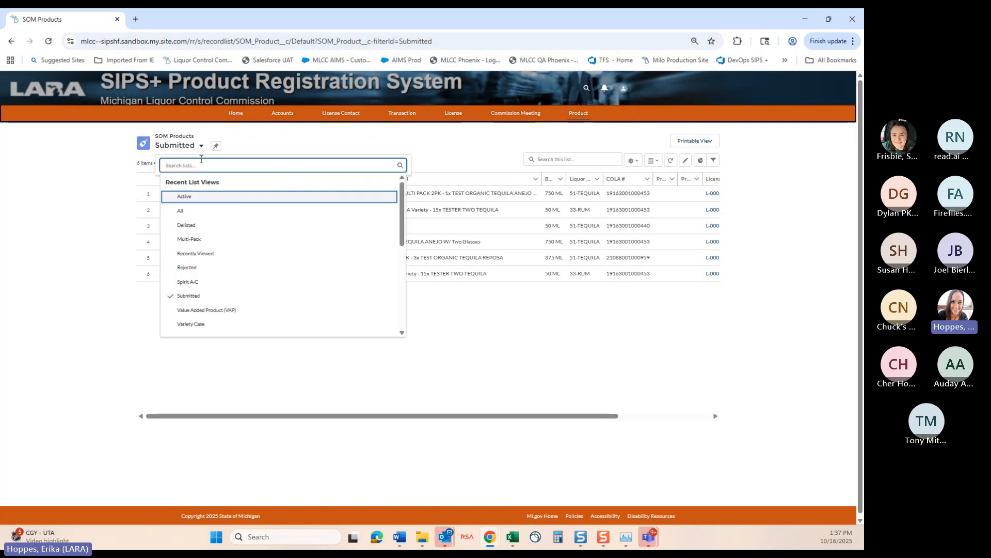
Switch to the Rejected view, listing only P-603054 TEST TEQUILA 1750 ML.
left_click(187, 268)
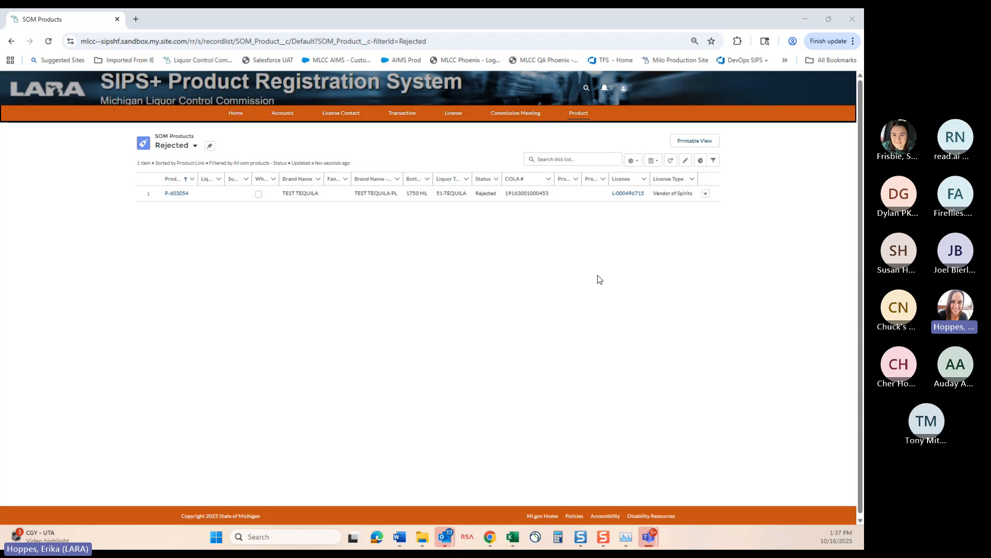
Open rejected product P-603054 and review its details, including the DIFFERENT LABELS reason.
left_click(177, 194)
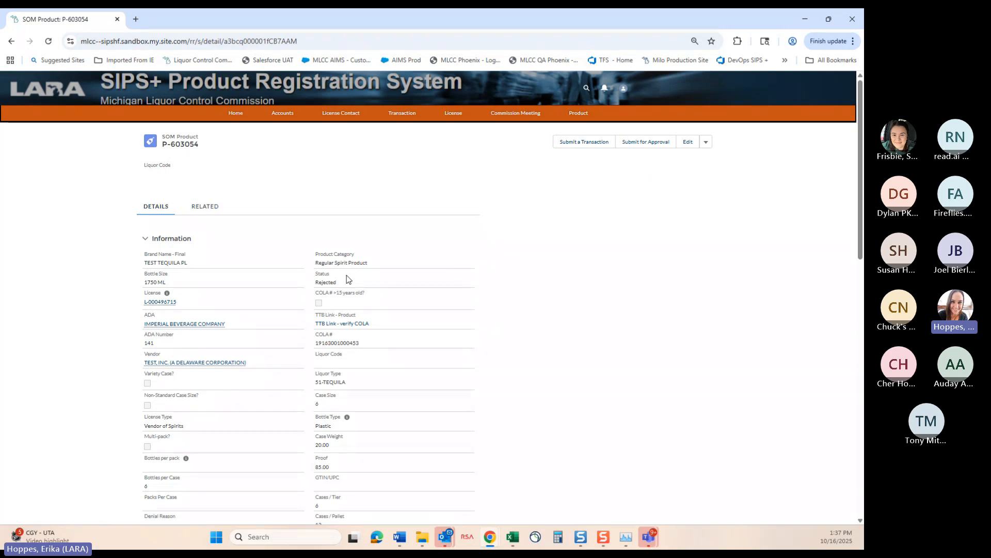
scroll(400, 354, "down", 7)
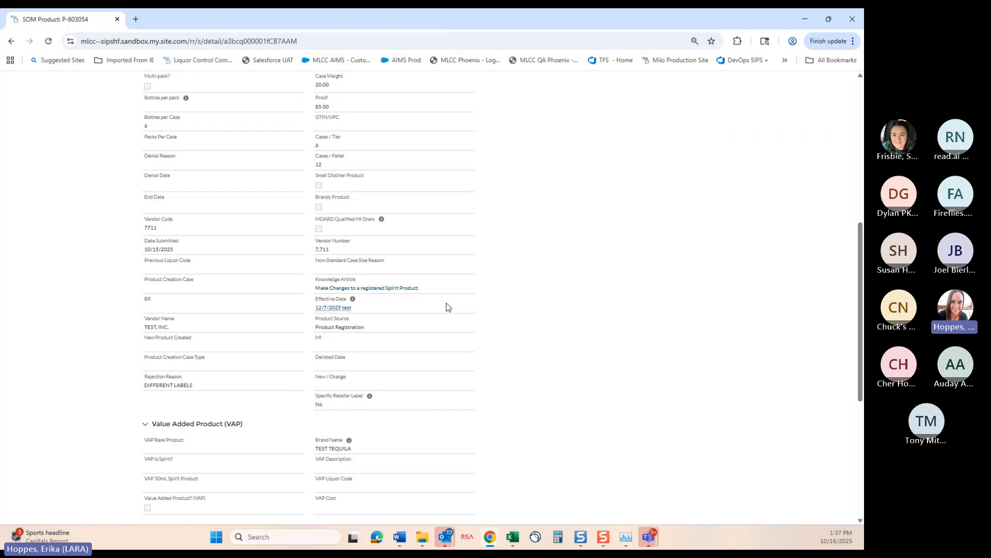
scroll(446, 304, "down", 6)
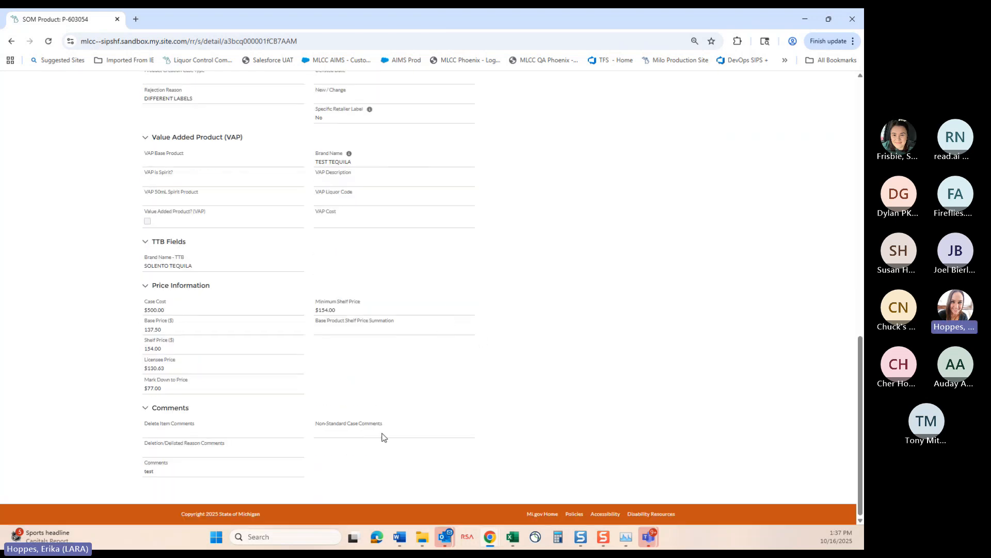
scroll(444, 311, "up", 5)
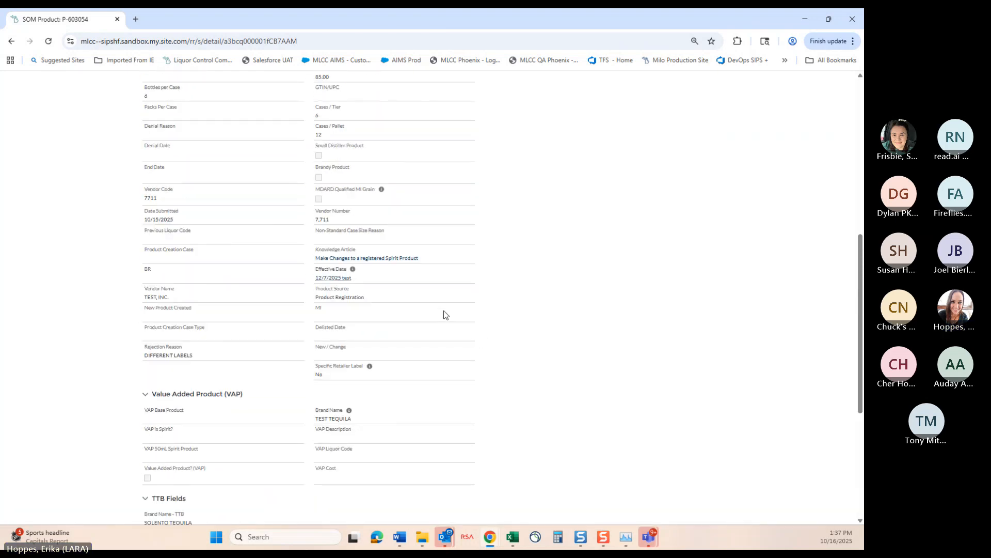
scroll(551, 310, "up", 8)
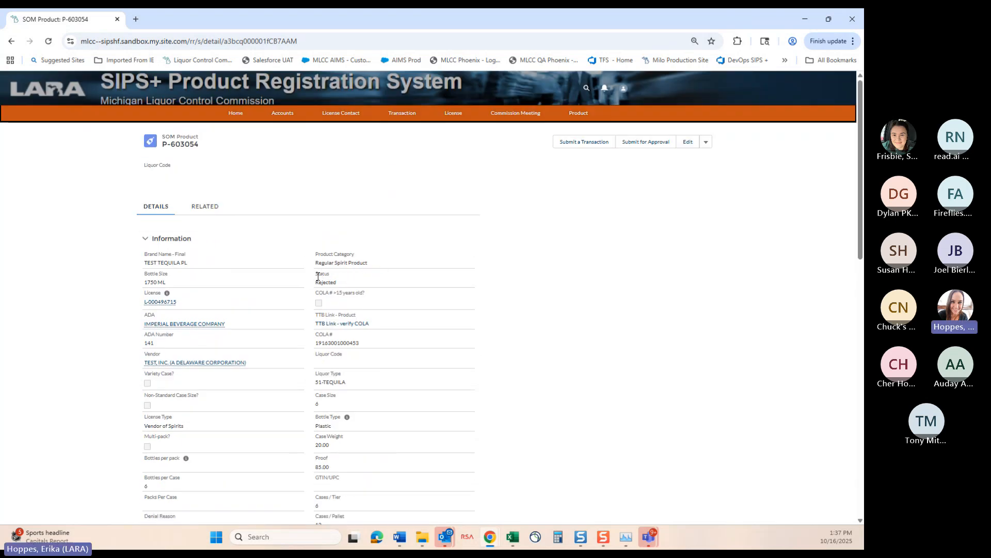
Open P-603054's Edit: Spirit form and review its fields down to the 'please add new label' rejection comment.
left_click(687, 141)
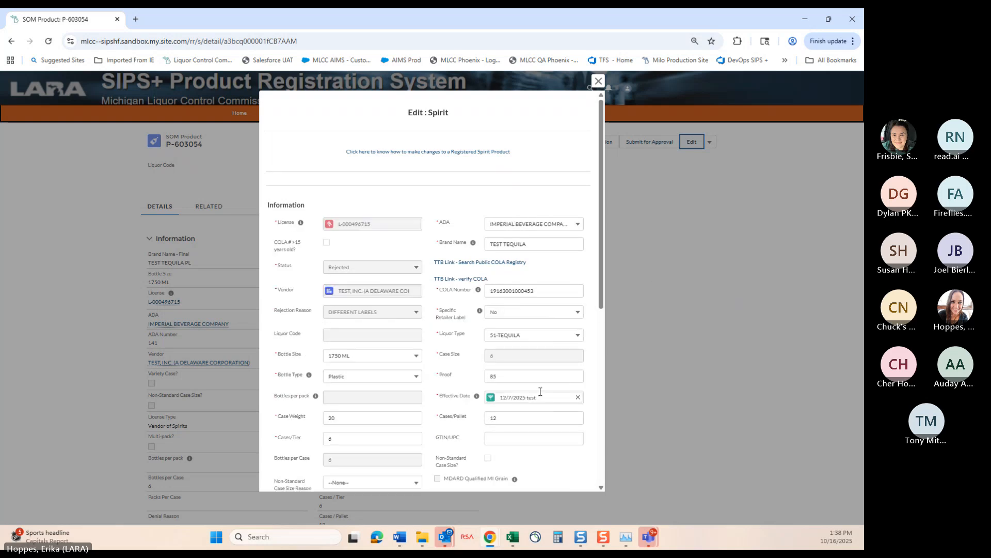
scroll(542, 392, "down", 5)
scroll(545, 395, "down", 2)
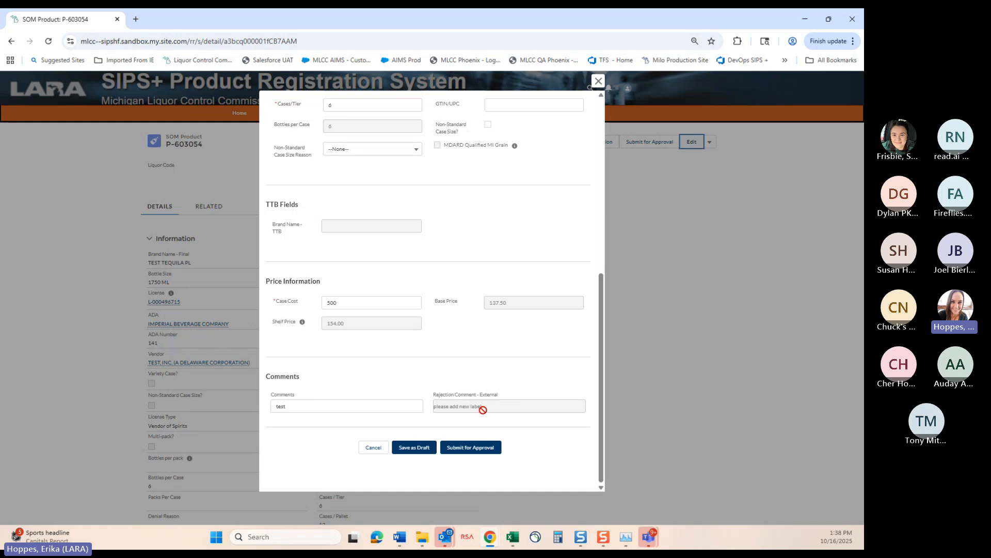
scroll(485, 383, "up", 2)
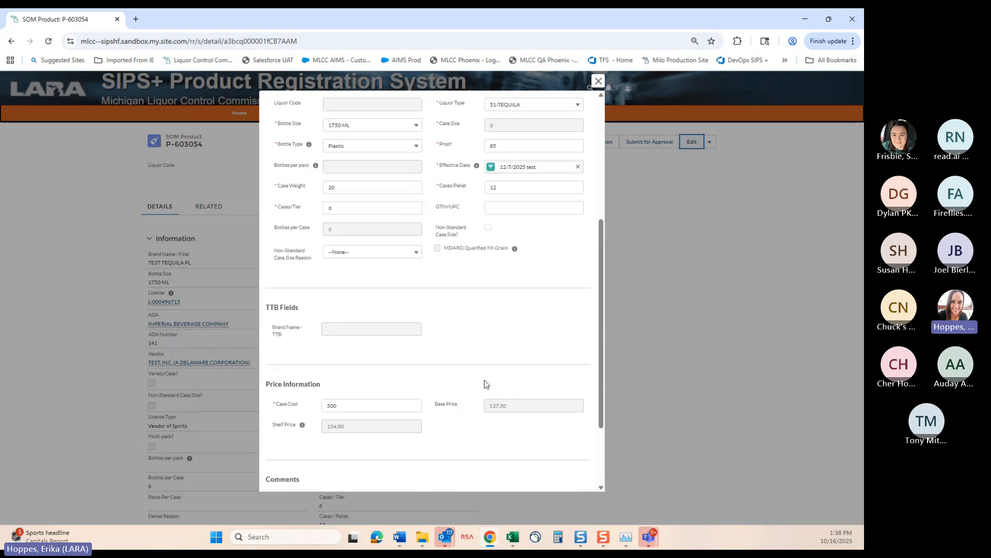
scroll(485, 354, "up", 3)
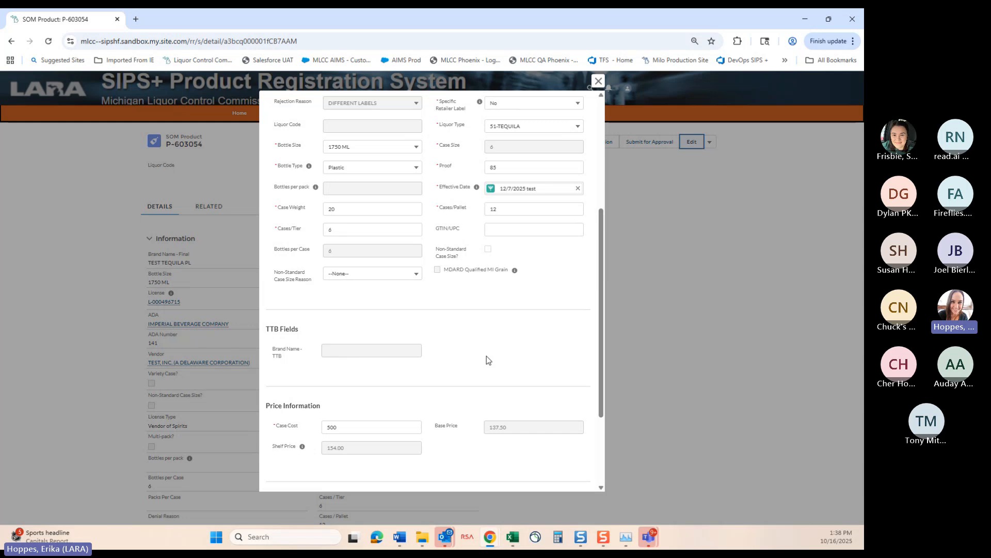
scroll(370, 282, "up", 1)
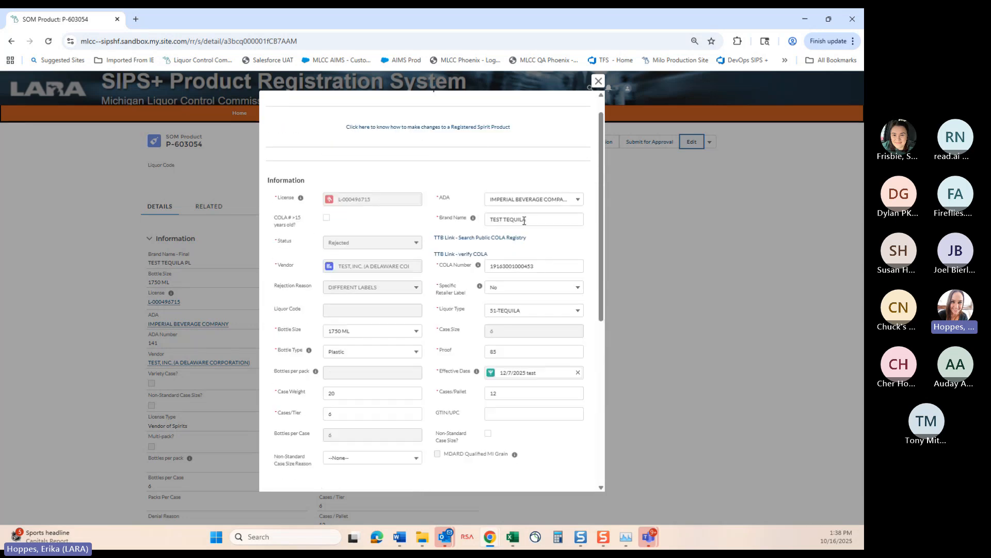
left_click(526, 219)
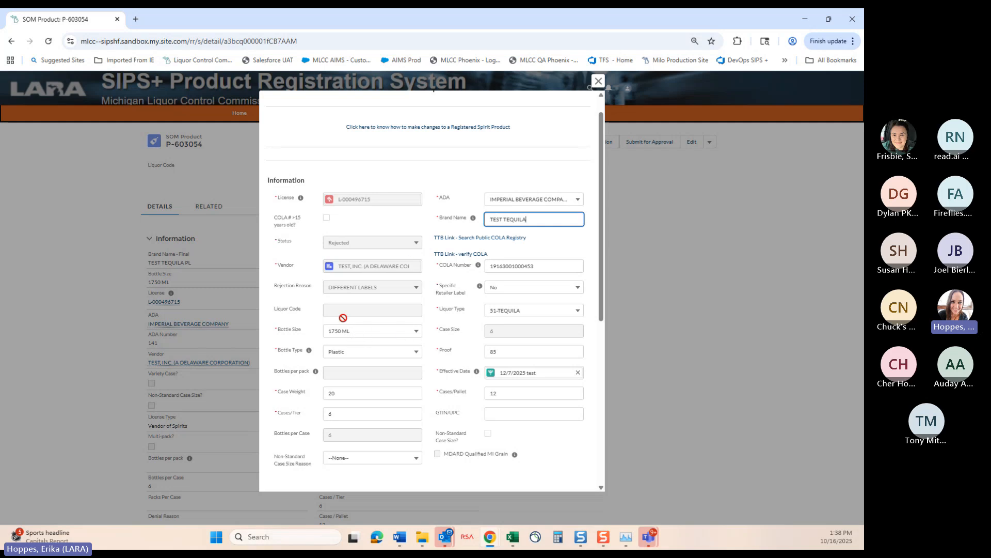
scroll(343, 317, "down", 6)
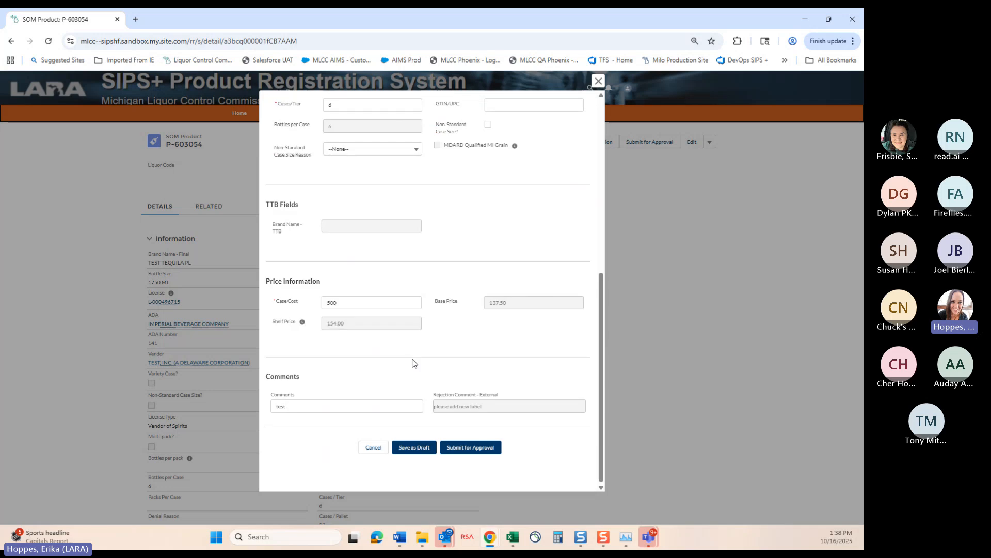
left_click(468, 449)
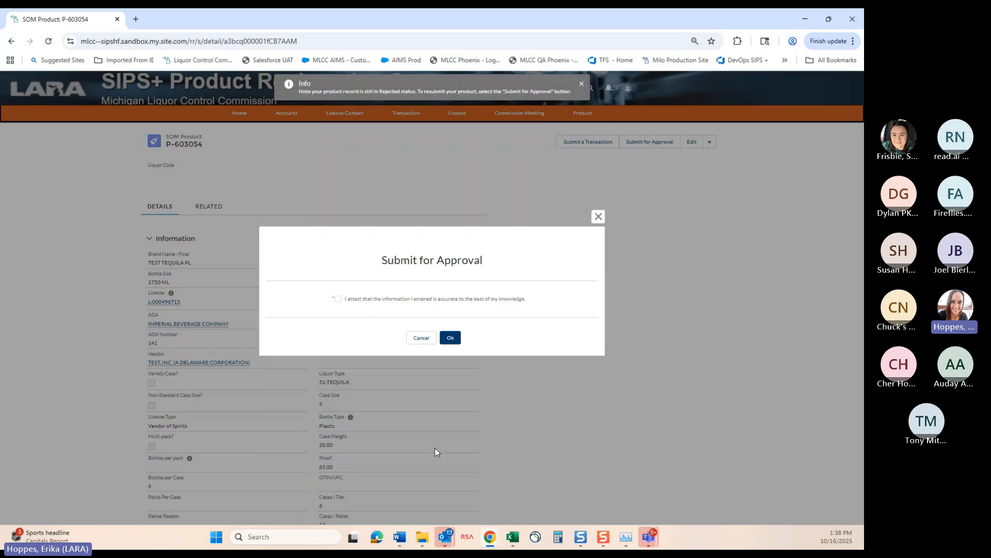
left_click(419, 338)
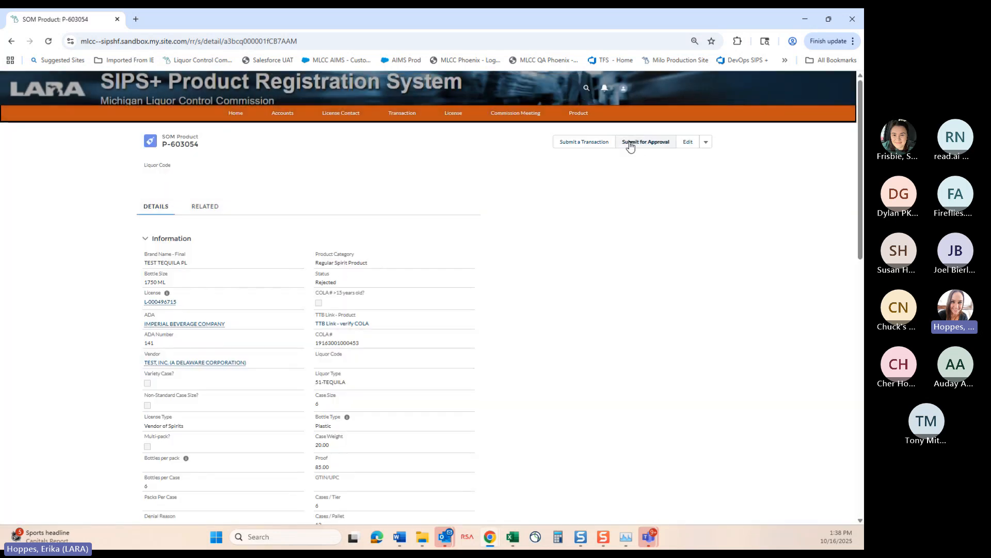
left_click(706, 143)
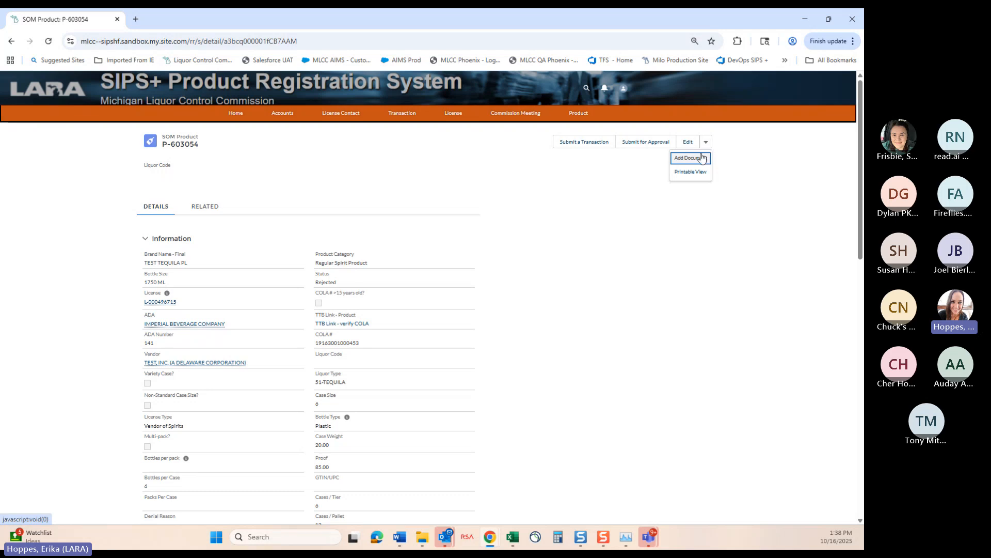
left_click(696, 158)
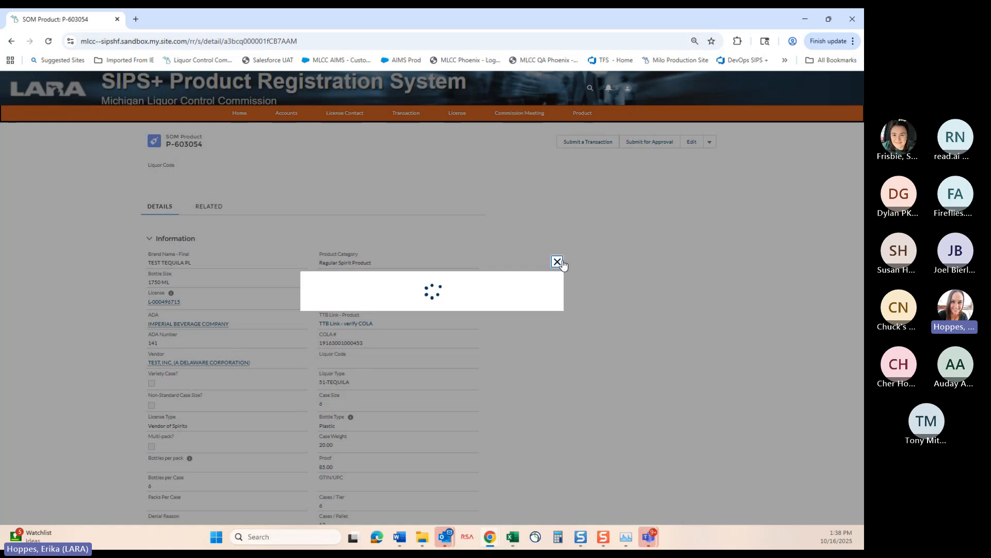
left_click(557, 263)
left_click(688, 141)
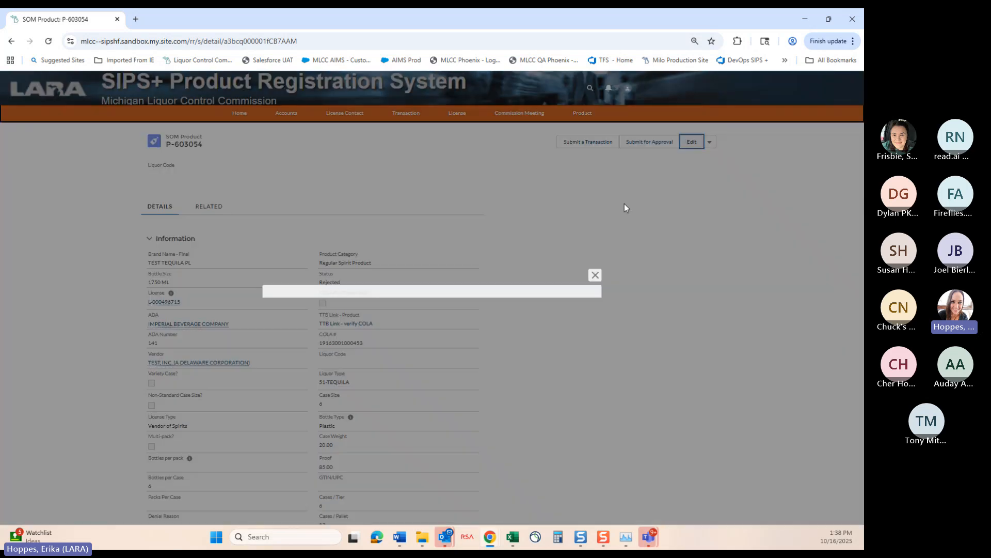
scroll(523, 289, "down", 10)
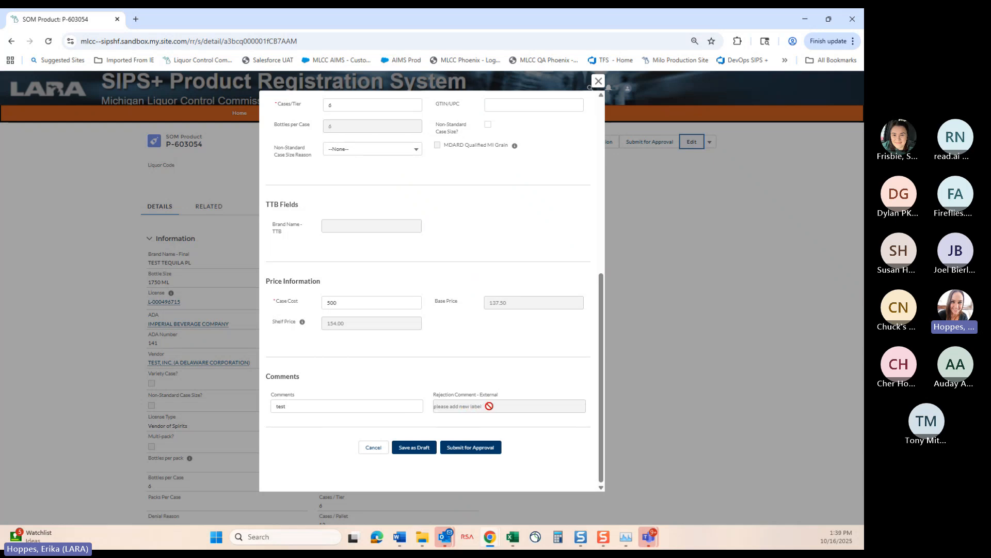
scroll(439, 266, "up", 2)
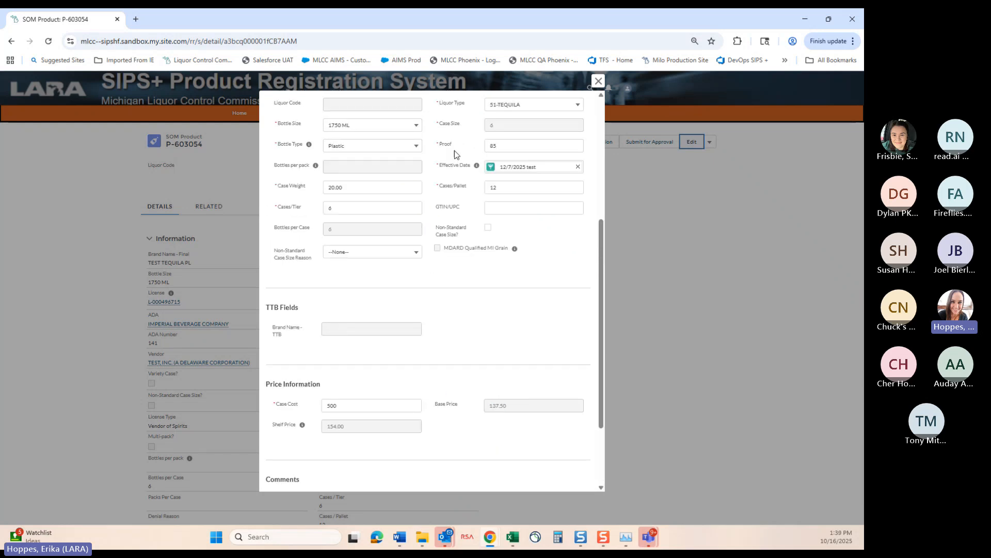
scroll(316, 488, "down", 2)
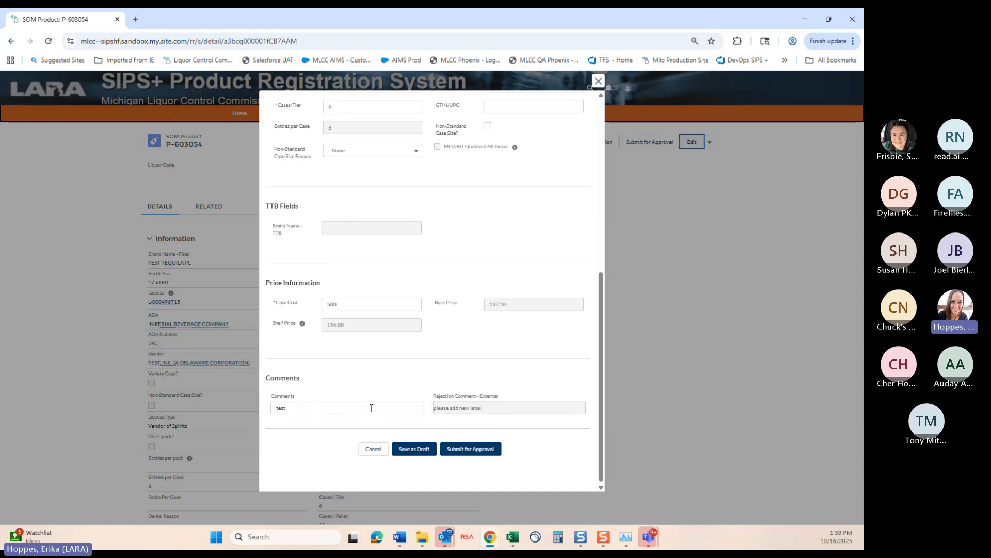
left_click(371, 447)
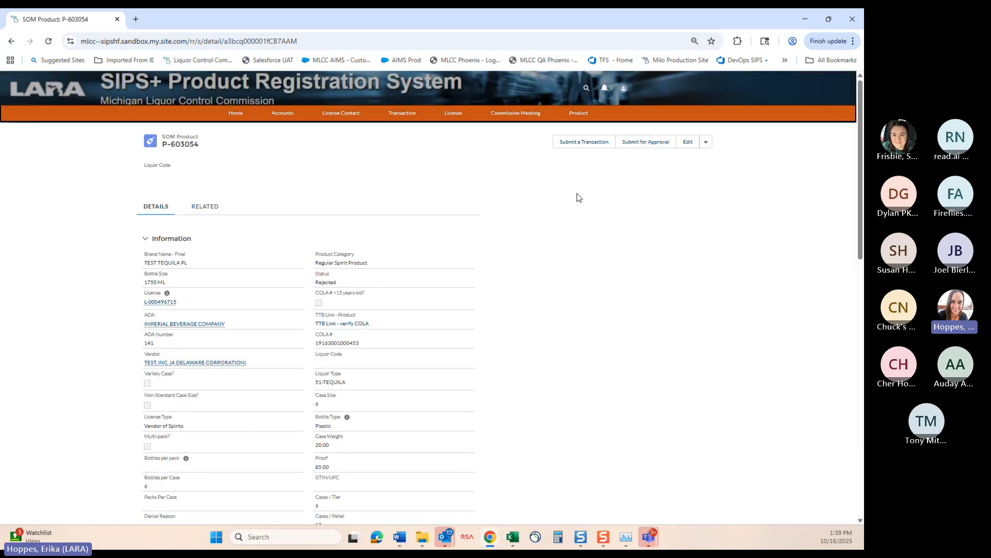
Add a Label Image document to the product with the description 'new item'.
left_click(706, 143)
left_click(691, 158)
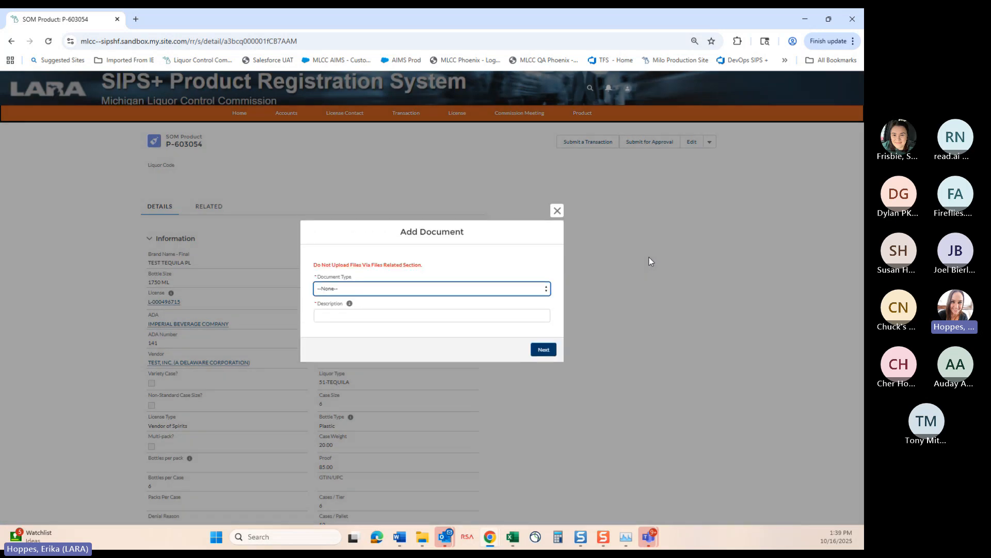
left_click(361, 288)
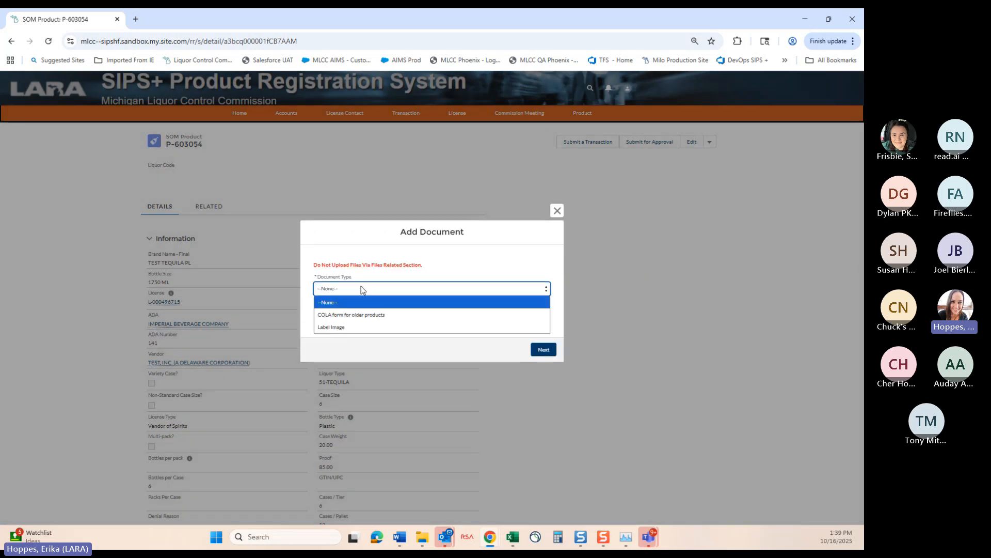
left_click(355, 327)
left_click(364, 315)
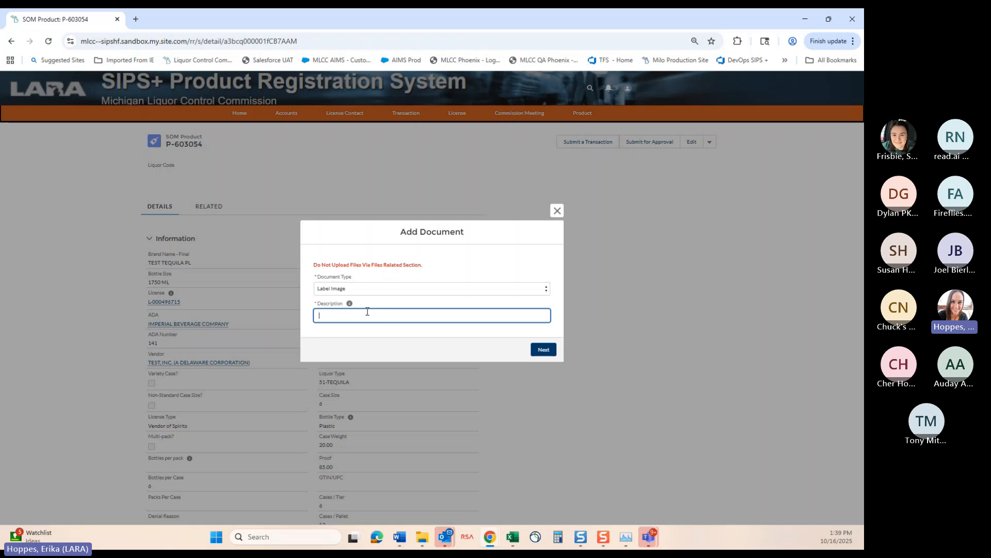
type("new ")
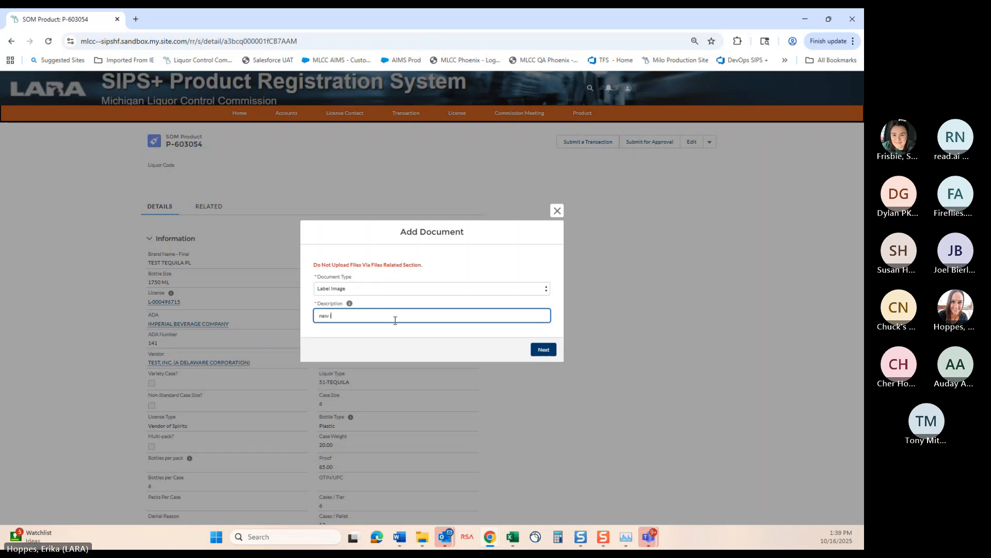
type("item")
left_click(537, 349)
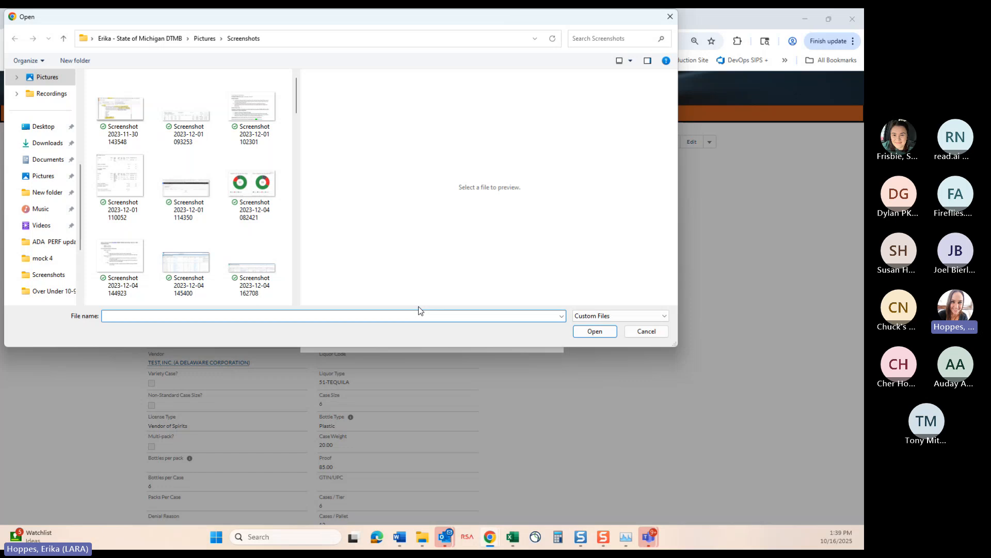
Upload Screenshot 2023-12-04 162708.png as the label file and save the document.
left_click(252, 261)
left_click(611, 334)
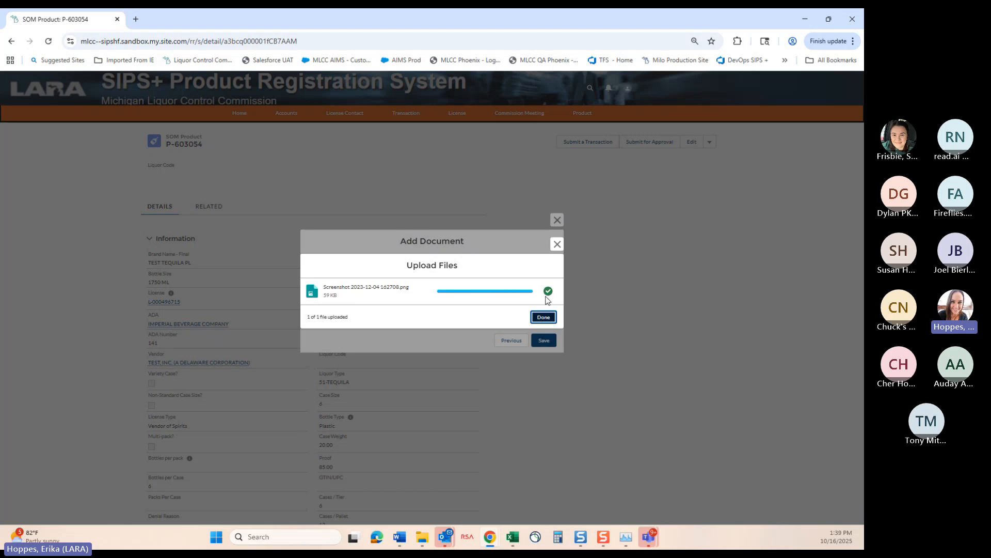
left_click(550, 319)
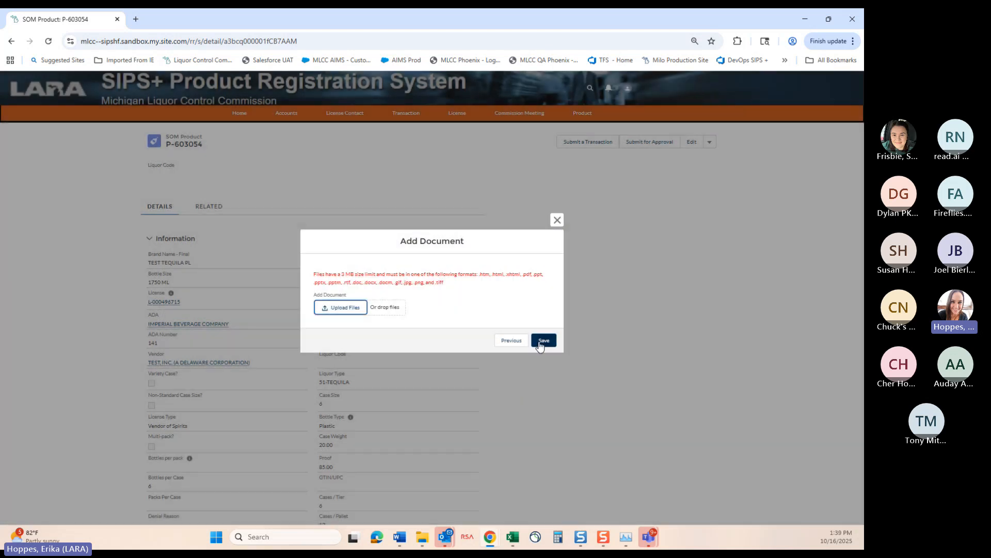
left_click(544, 341)
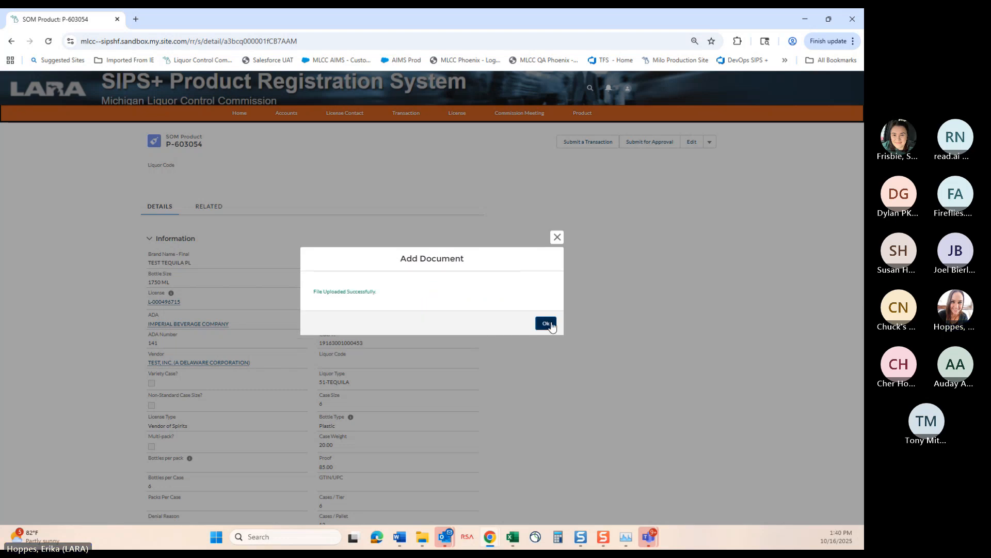
left_click(549, 323)
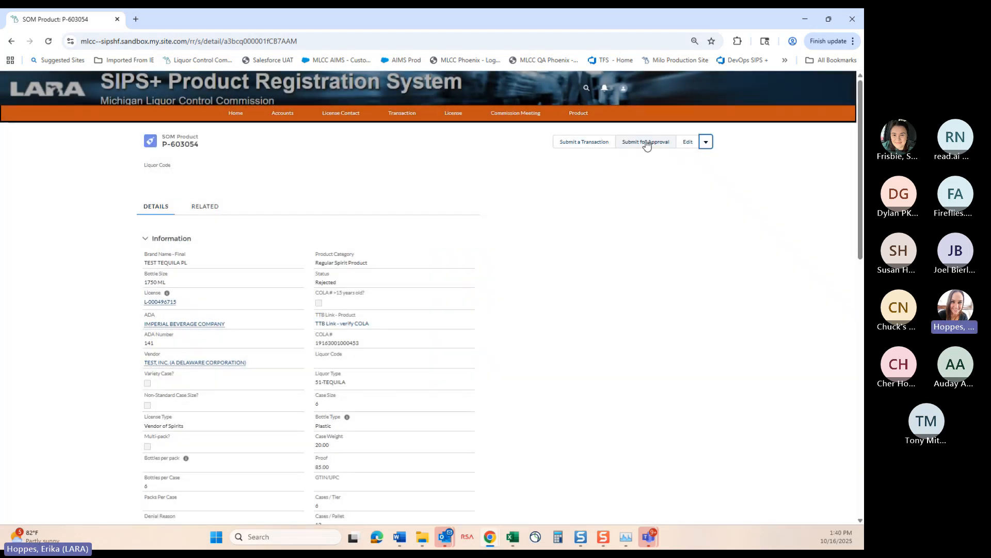
Submit P-603054 for approval, attesting that the entered information is accurate.
left_click(645, 143)
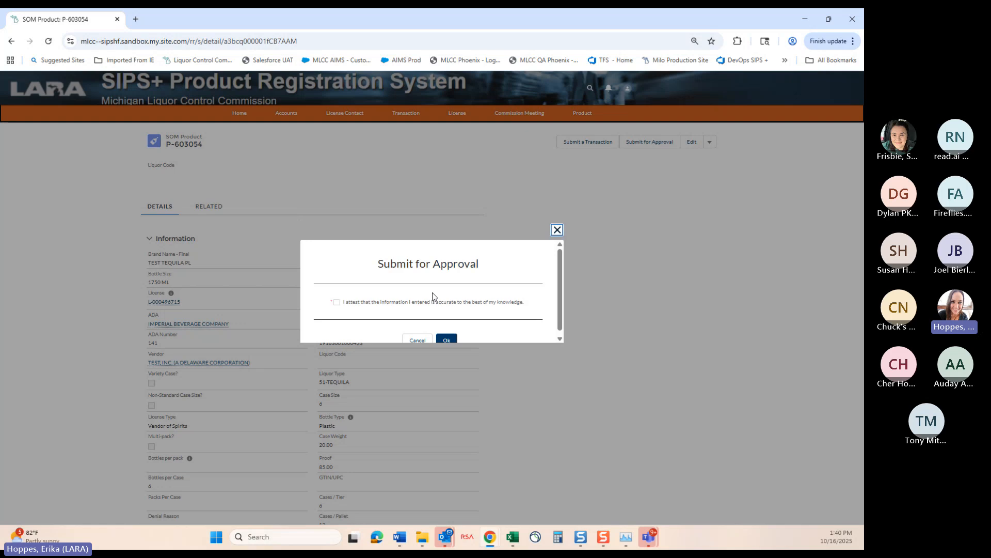
left_click(334, 303)
left_click(445, 339)
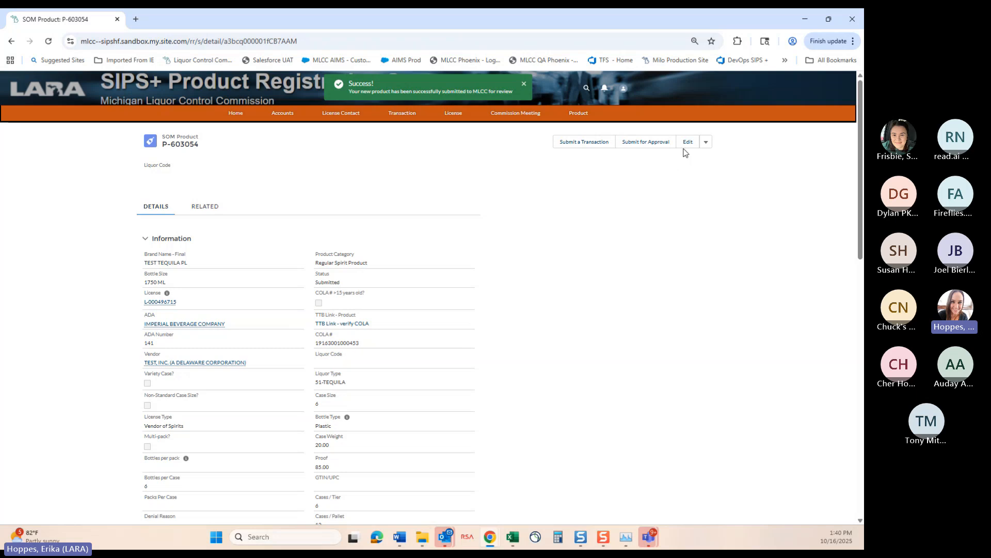
Try editing the now-Submitted product and confirm that editing is blocked.
left_click(706, 143)
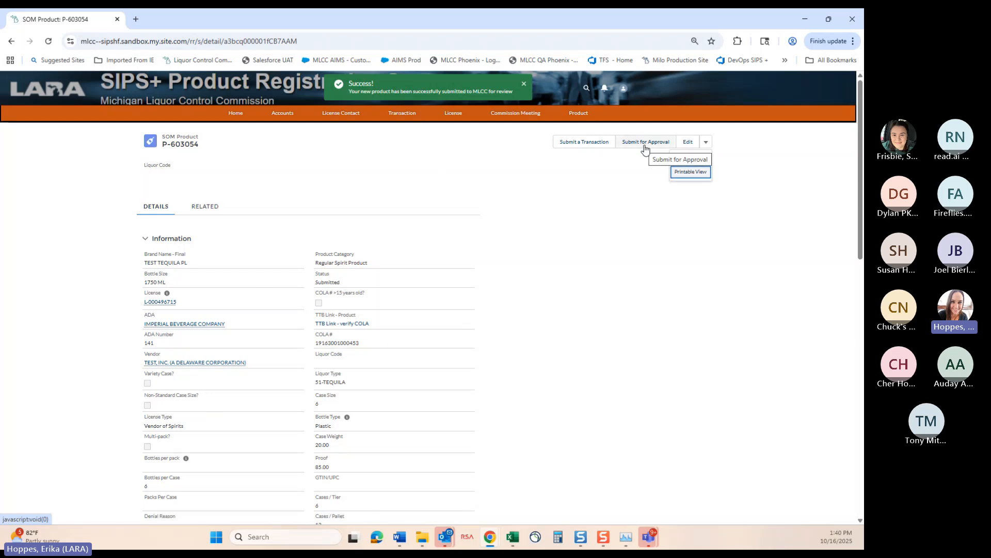
left_click(687, 145)
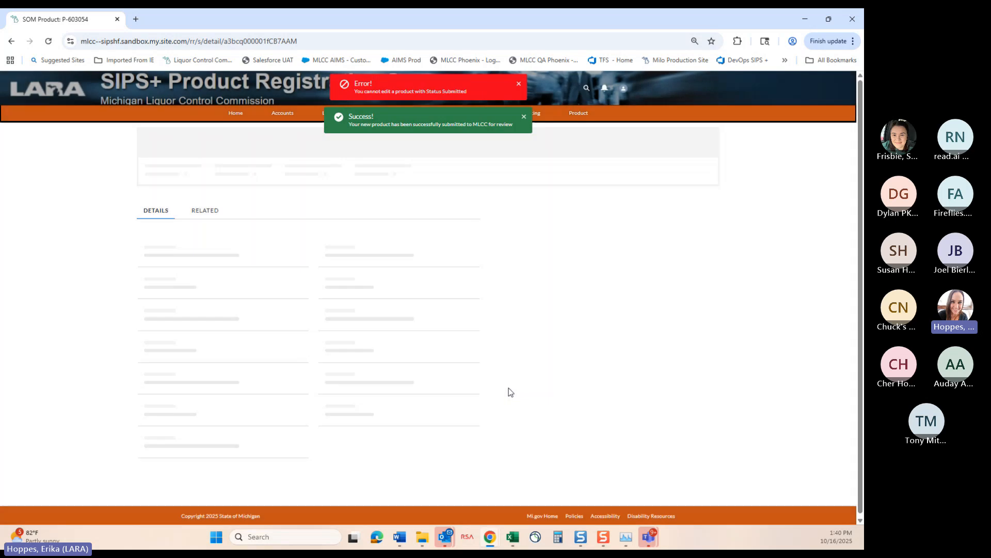
scroll(567, 382, "down", 3)
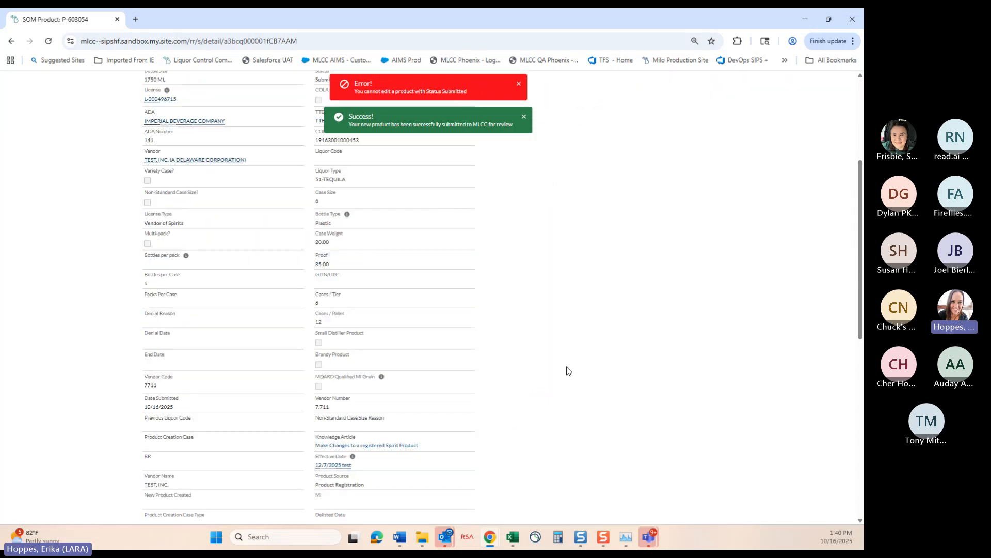
scroll(568, 370, "up", 3)
Go to the Products list and switch it from Recently Viewed to the Submitted view.
left_click(519, 113)
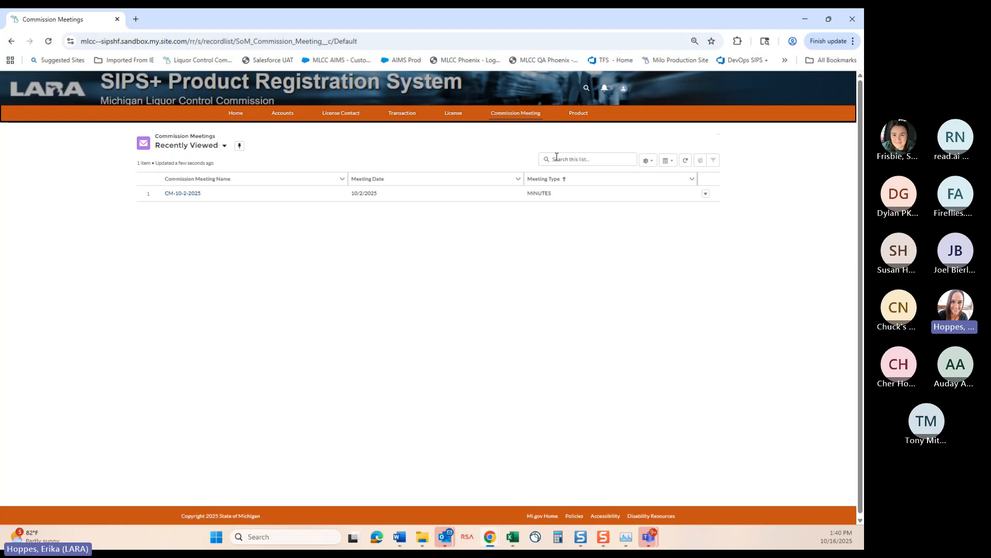
left_click(578, 114)
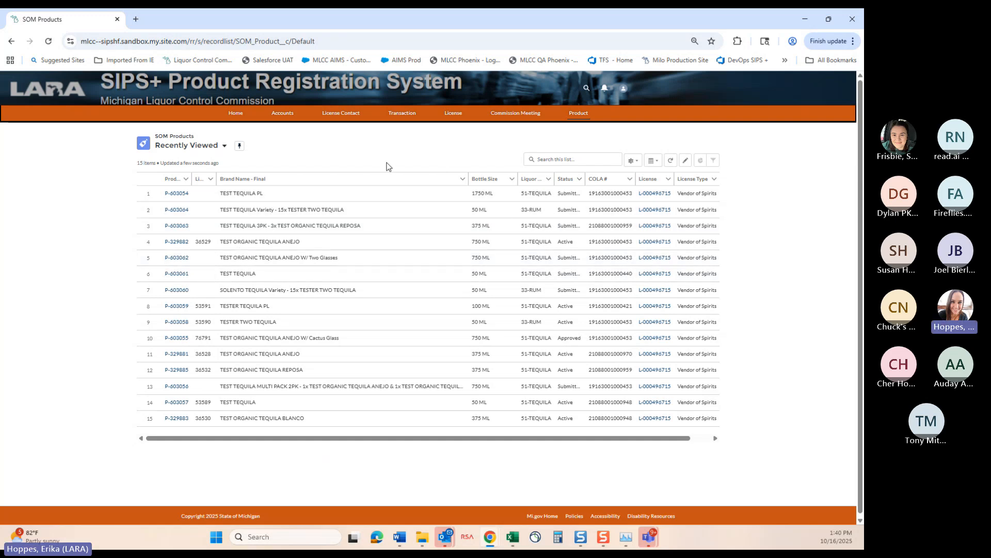
left_click(211, 147)
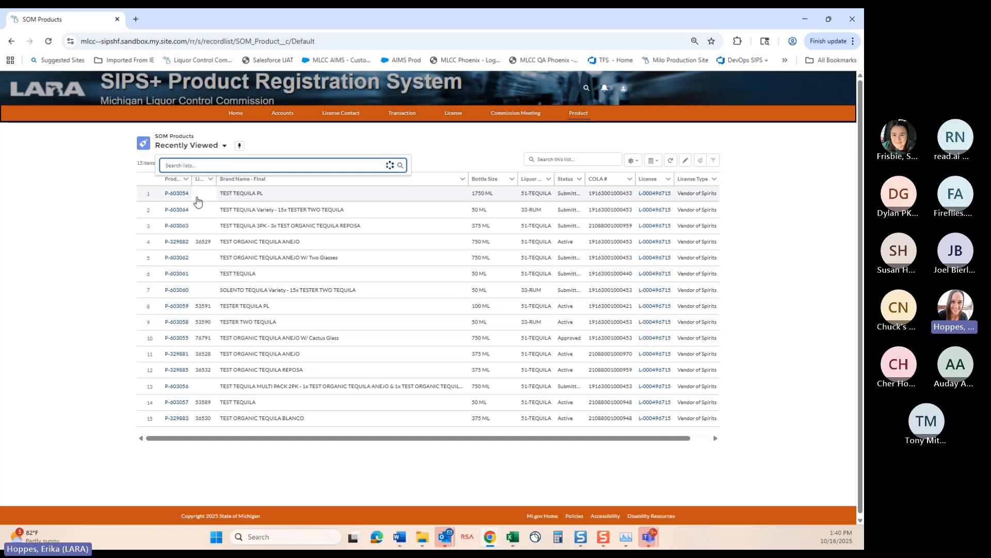
left_click(187, 296)
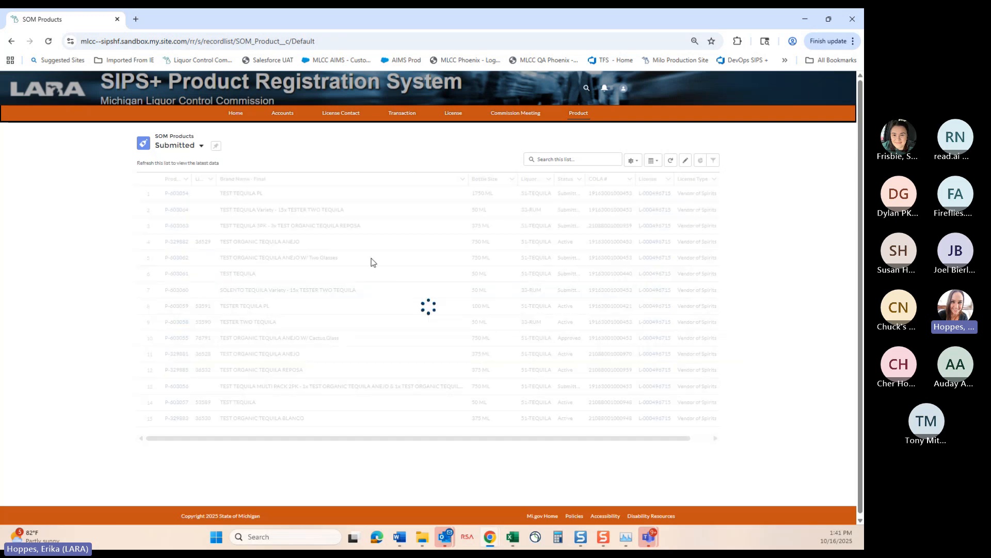